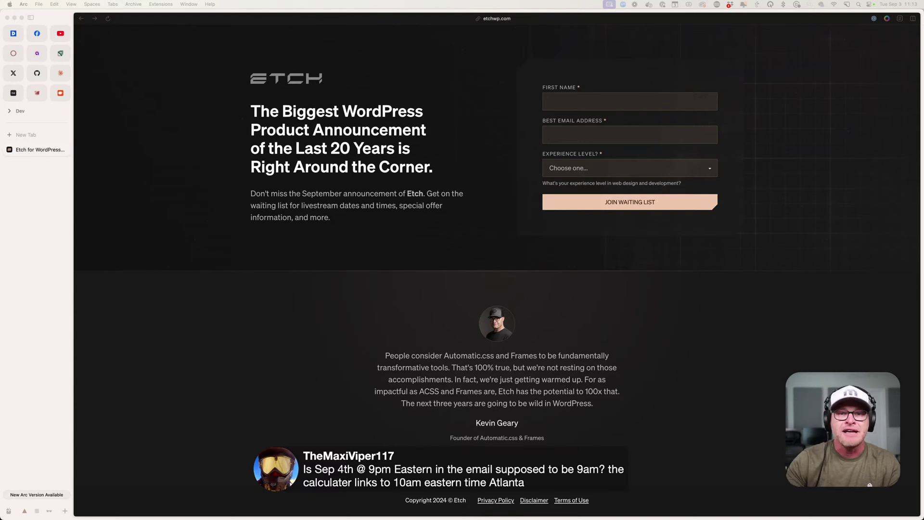
# - Open worldtimebuddy.com in a new tab to compare world time zones
pyautogui.press('super+t')
pyautogui.write('worldt')
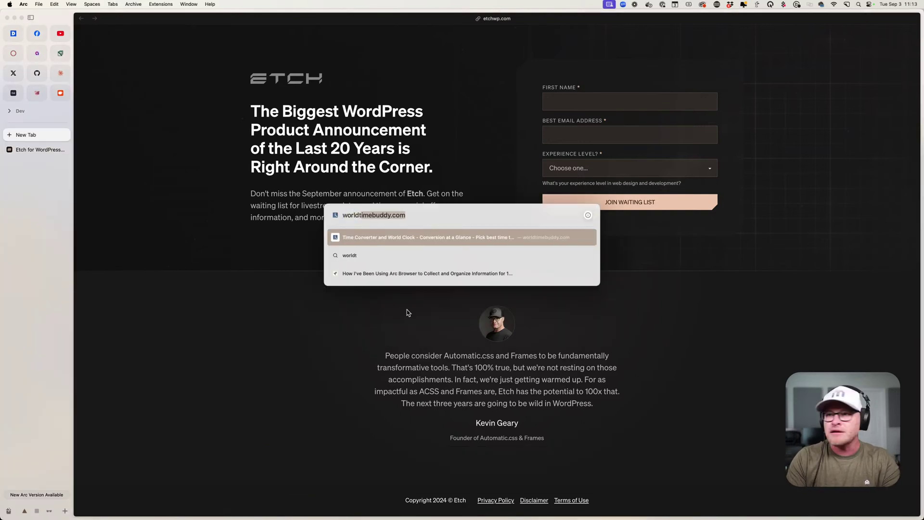
pyautogui.press('Return')
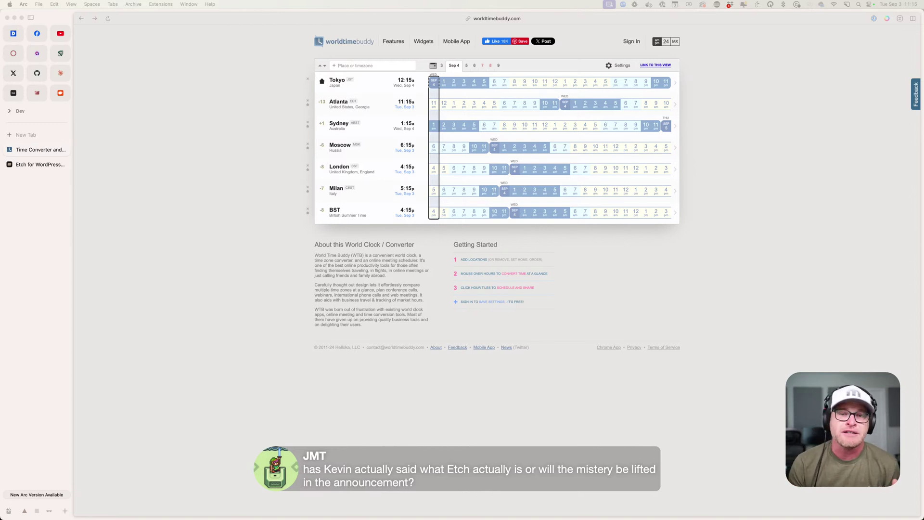
# - Close the time converter tab and the Etch waiting list tab
pyautogui.click(315, 247)
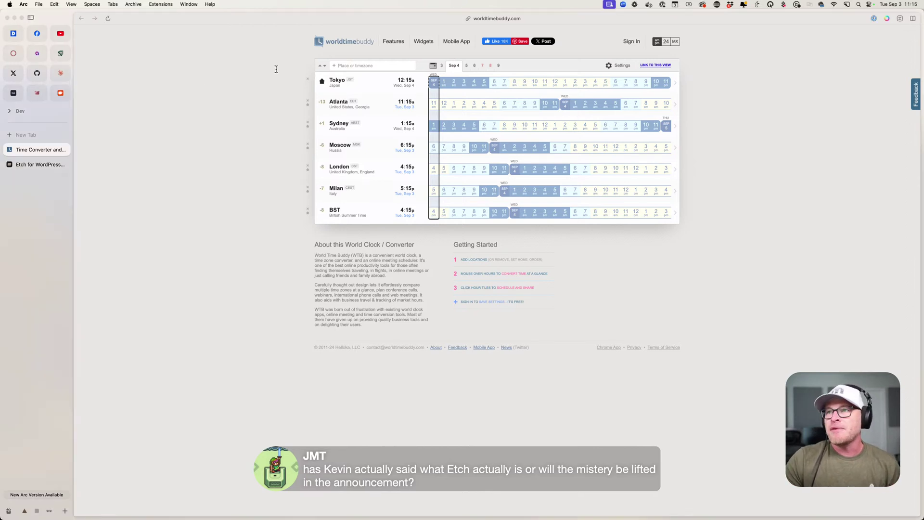
pyautogui.click(64, 151)
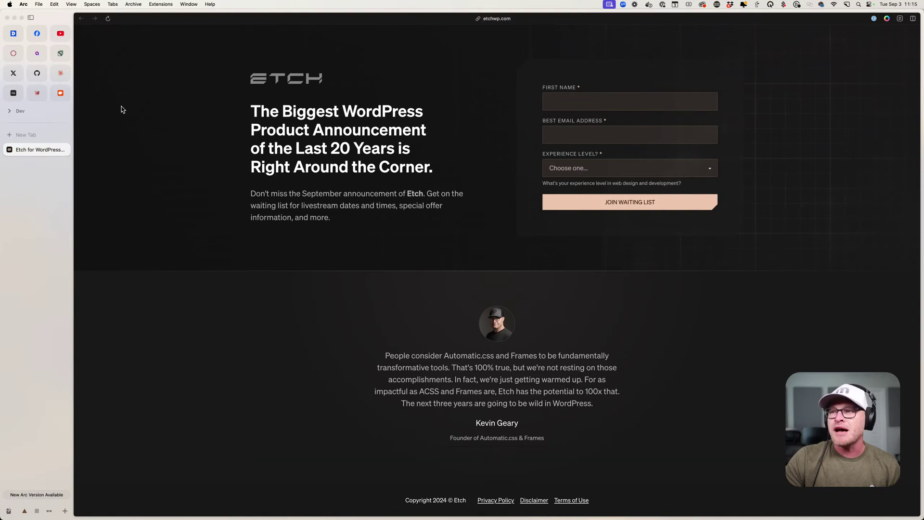
pyautogui.click(64, 150)
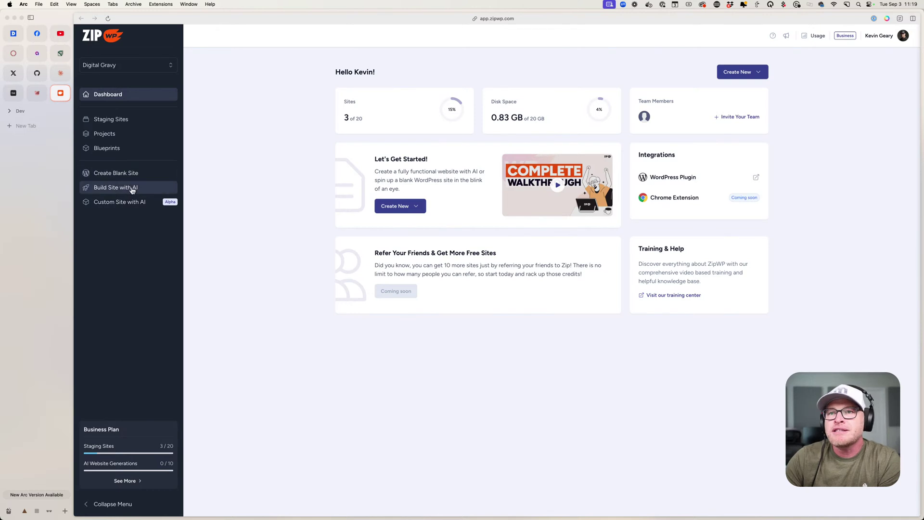
# - Create a new blank website from the Bricks Blueprint
pyautogui.click(749, 73)
pyautogui.click(734, 94)
pyautogui.click(558, 246)
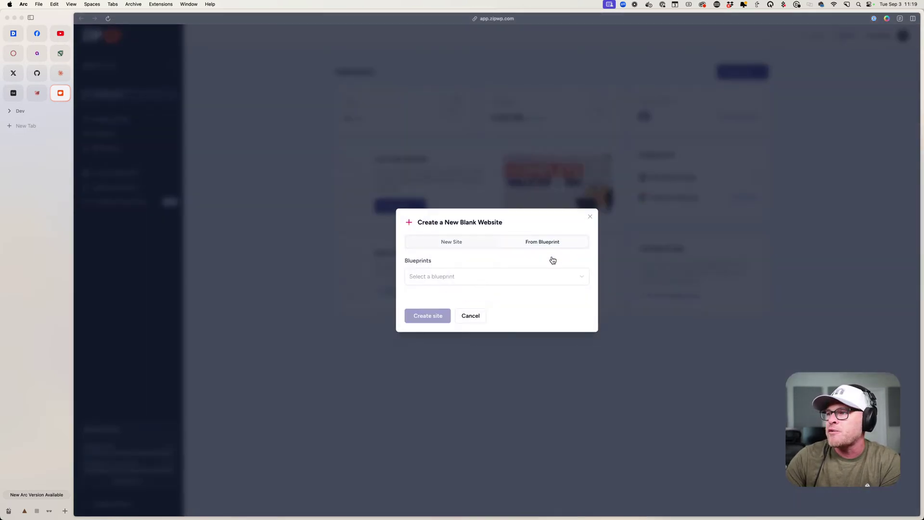
pyautogui.click(469, 280)
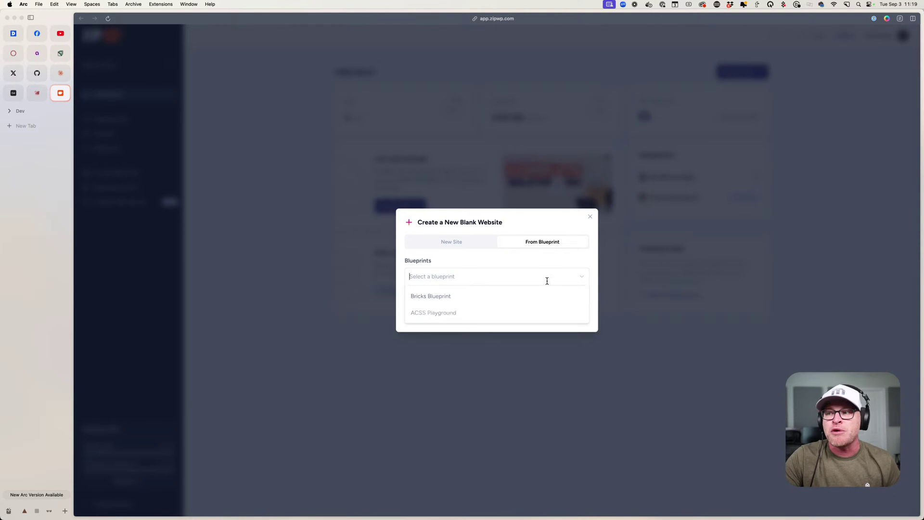
pyautogui.click(495, 298)
pyautogui.click(438, 316)
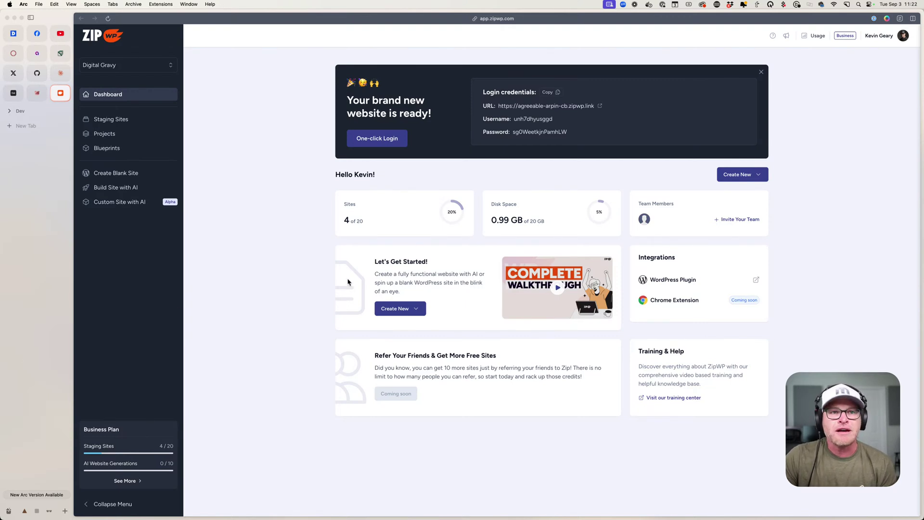
# - Rename the newest staging site to WDD073 and open its WordPress admin in a full tab
pyautogui.click(136, 119)
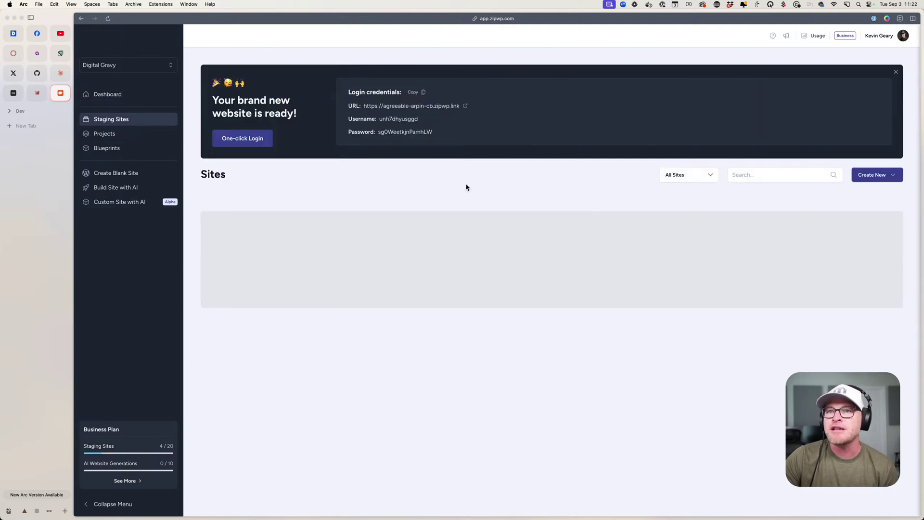
pyautogui.tripleClick(282, 221)
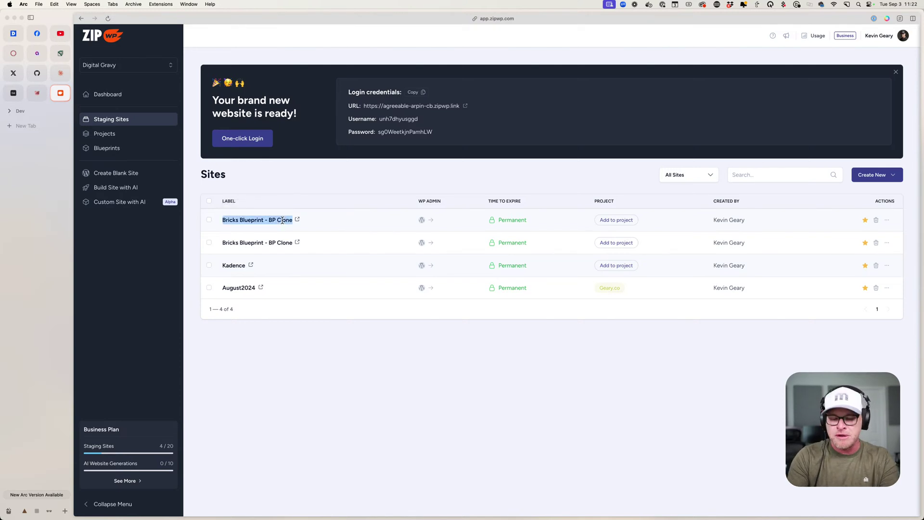
pyautogui.write('WDD073')
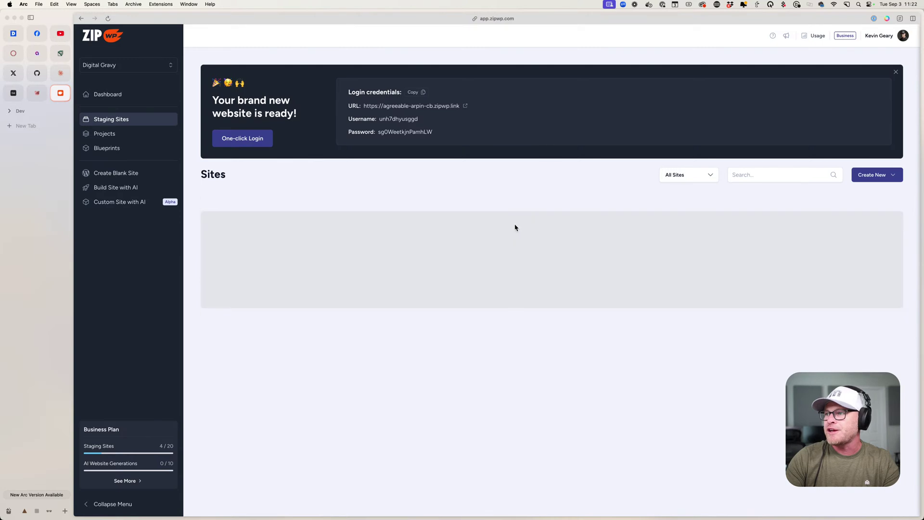
pyautogui.click(432, 220)
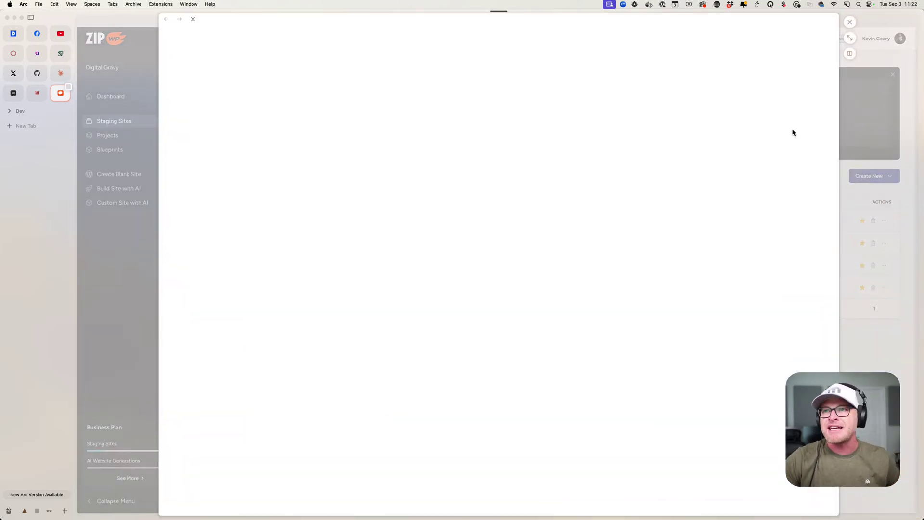
pyautogui.click(850, 37)
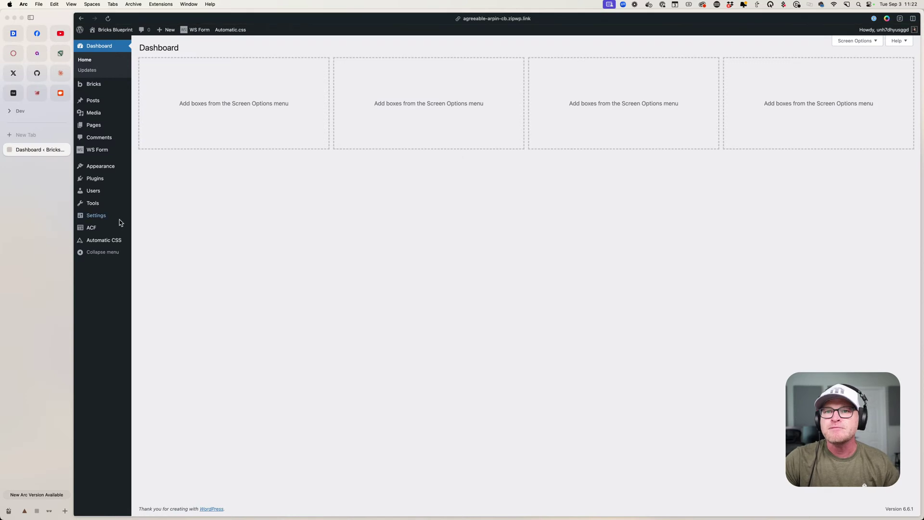
# - Save and activate the Automatic.css license, and open the license settings for Frames
pyautogui.click(140, 241)
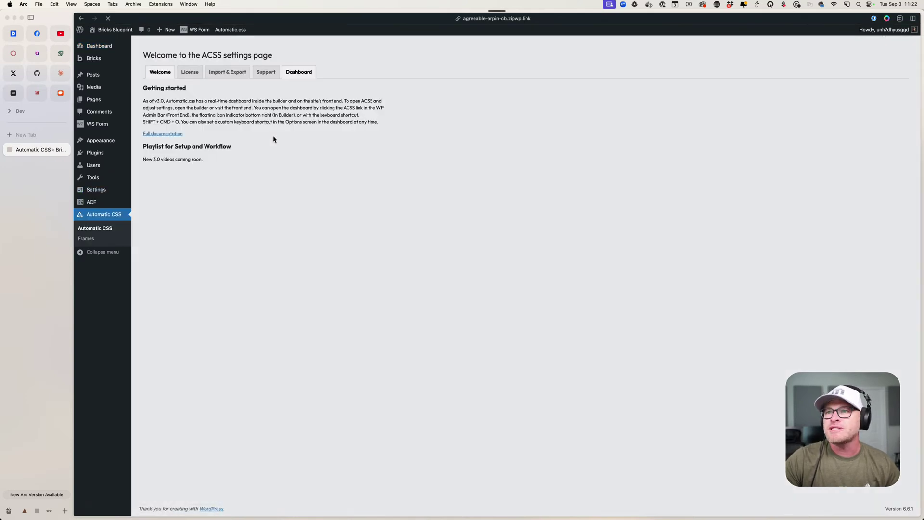
pyautogui.click(192, 72)
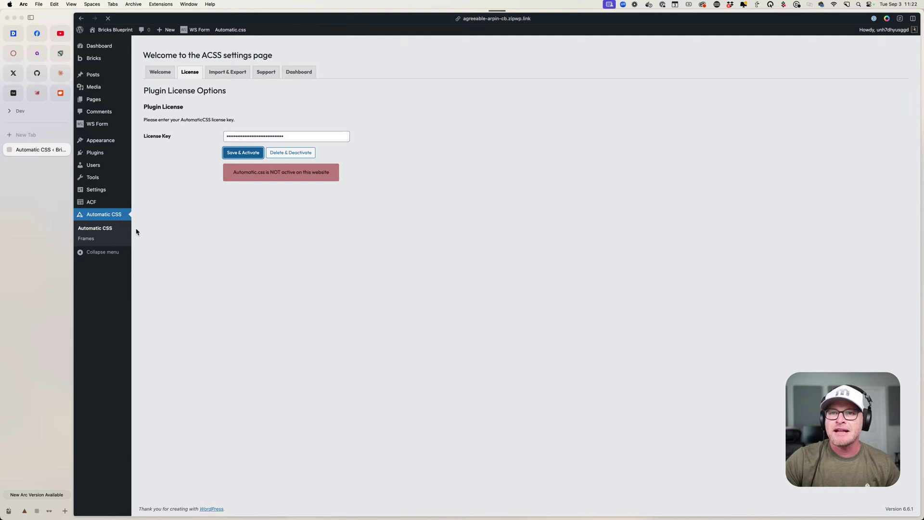
pyautogui.click(110, 240)
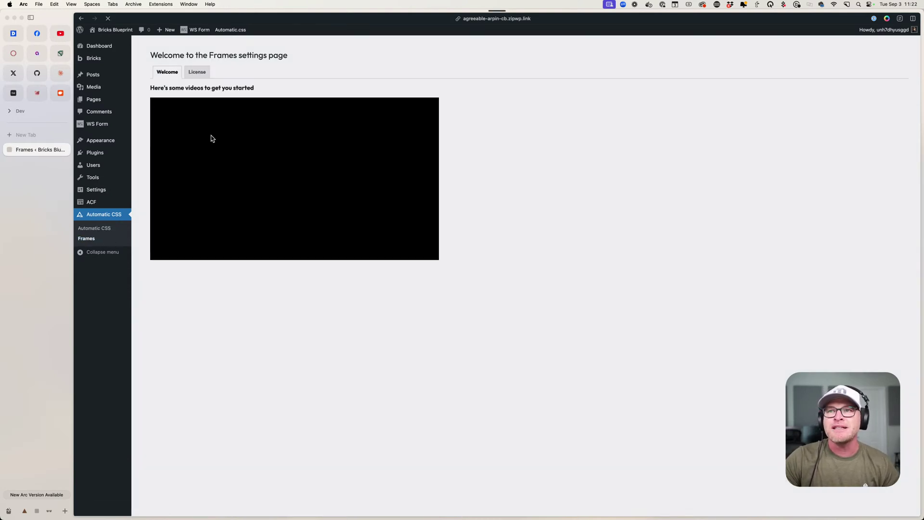
pyautogui.click(197, 73)
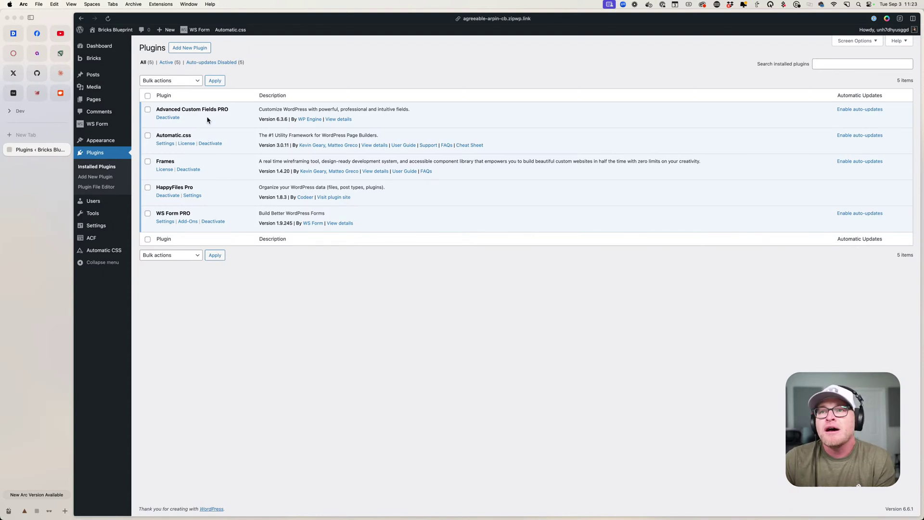
# - Review the installed plugins, highlighting Advanced Custom Fields PRO and HappyFiles Pro
pyautogui.moveTo(229, 109); pyautogui.dragTo(155, 109)
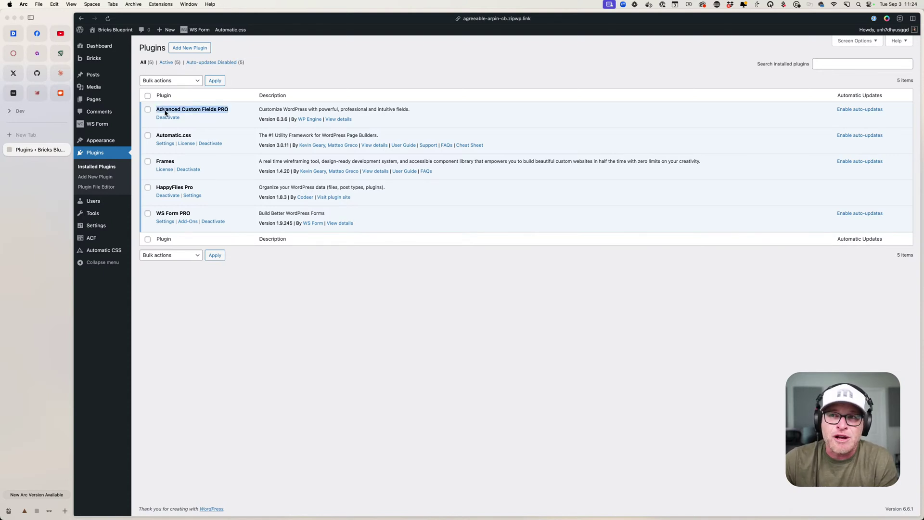
pyautogui.click(209, 110)
pyautogui.moveTo(195, 187); pyautogui.dragTo(155, 187)
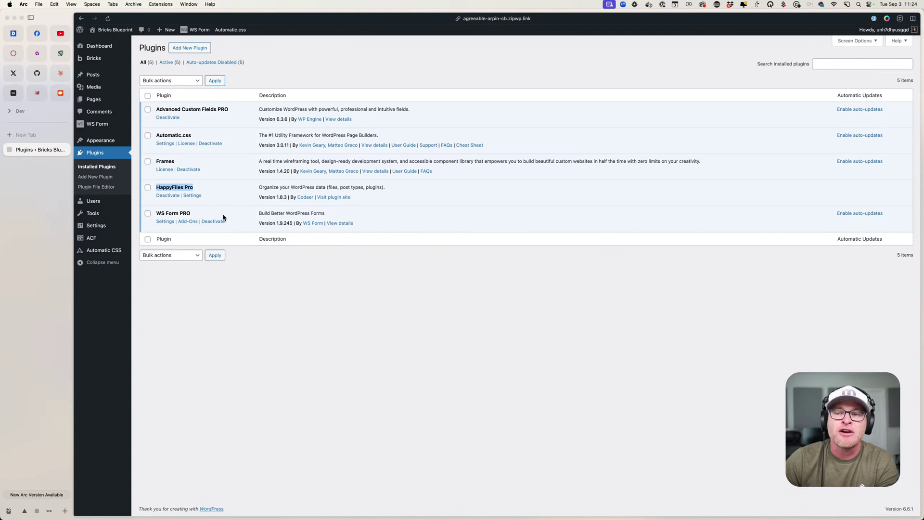
pyautogui.click(236, 296)
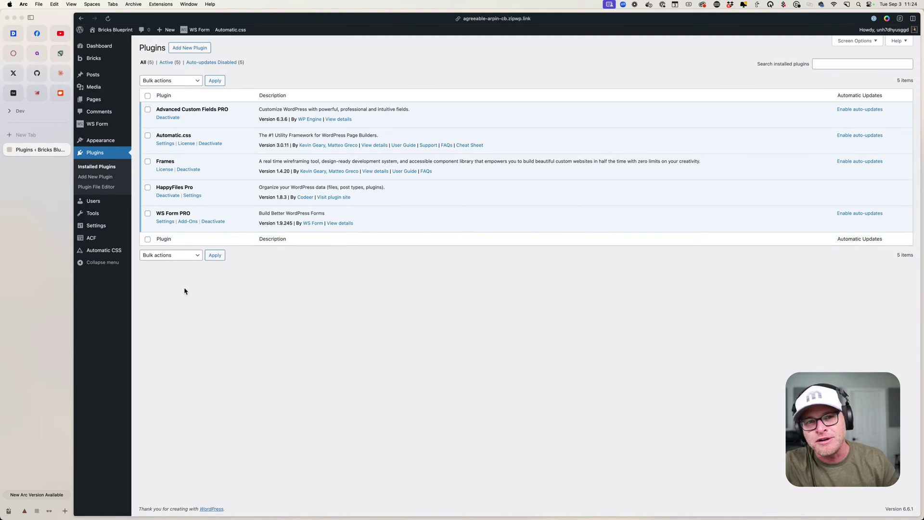
# - Add a new page titled About, publish it and hide its settings sidebar
pyautogui.moveTo(110, 37)
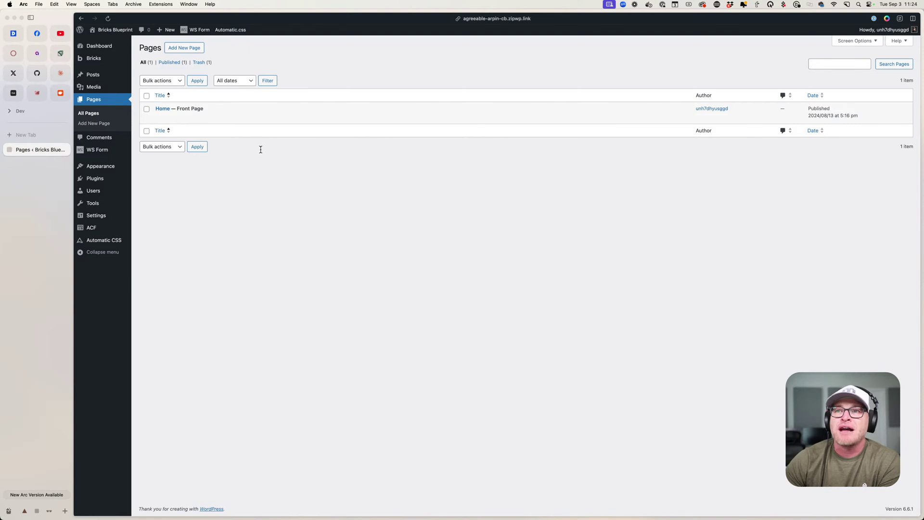
pyautogui.click(184, 48)
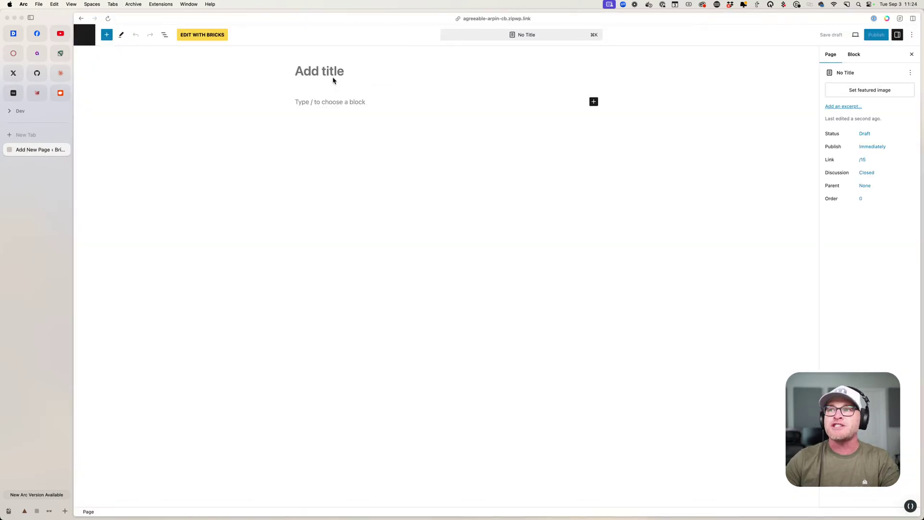
pyautogui.write('About')
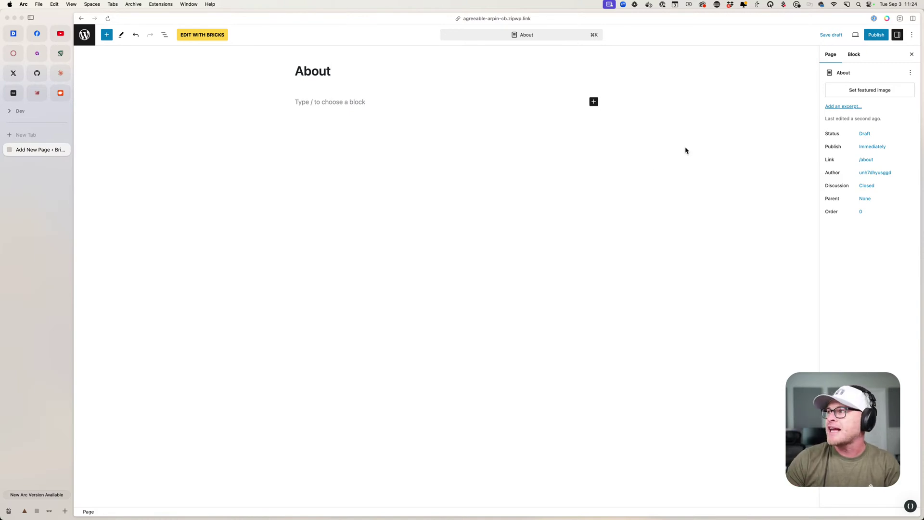
pyautogui.click(878, 39)
pyautogui.click(847, 36)
pyautogui.click(796, 87)
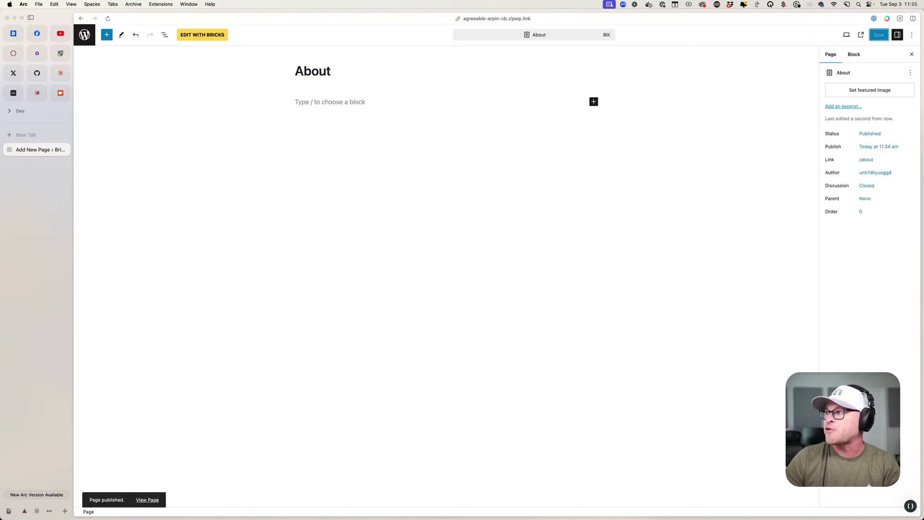
pyautogui.click(912, 54)
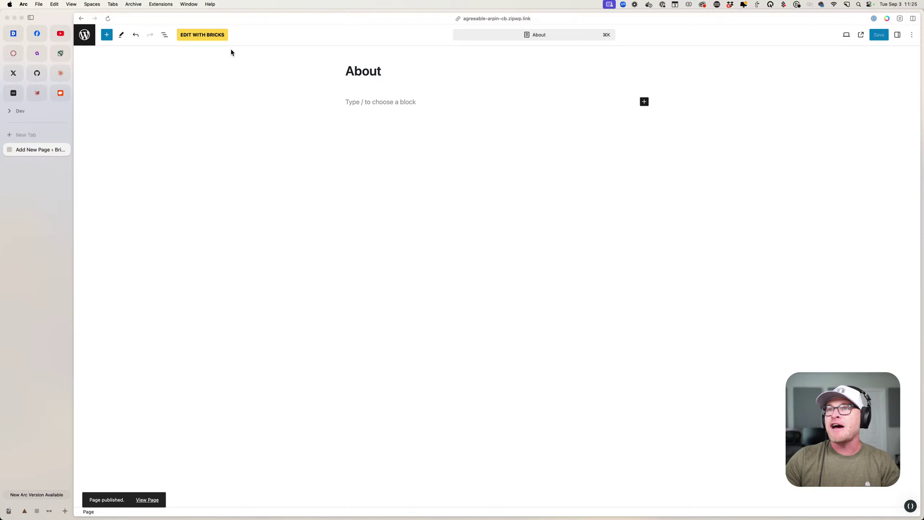
# - Edit the About page with Bricks and set the template library to import images and use Frames as the source
pyautogui.click(221, 37)
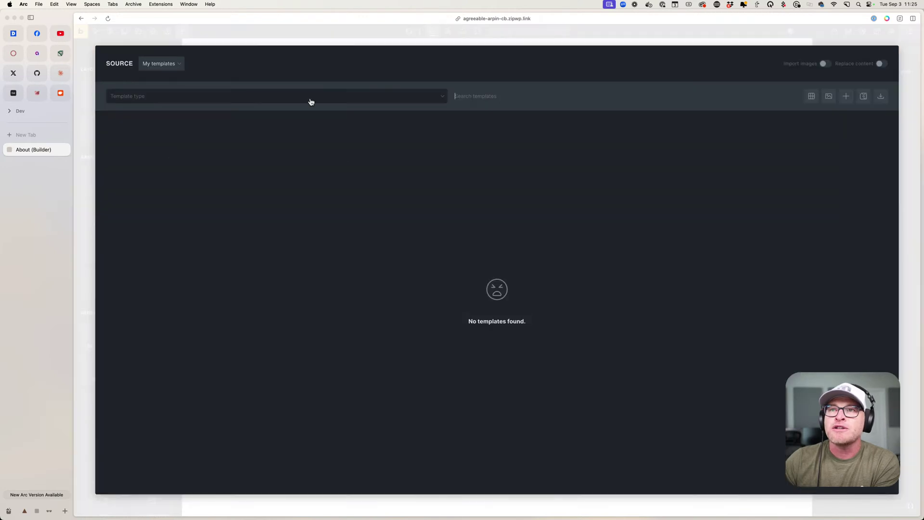
pyautogui.click(139, 32)
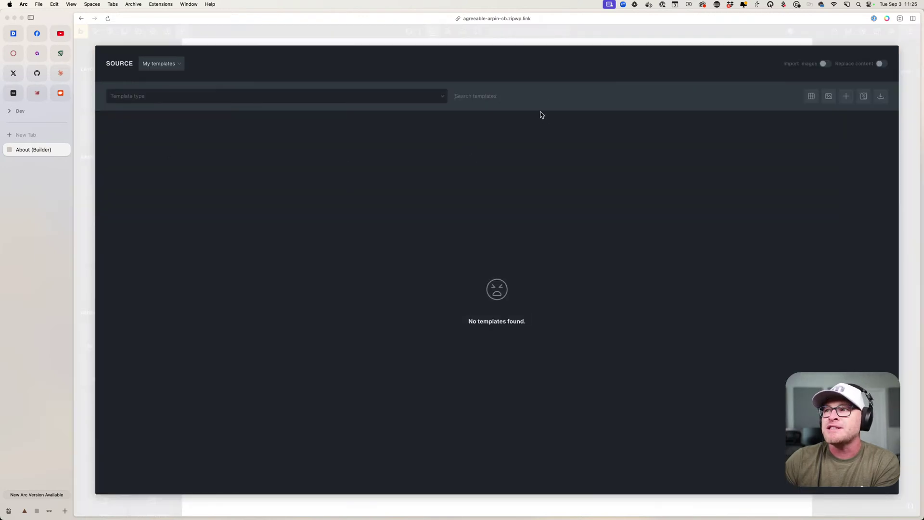
pyautogui.click(825, 64)
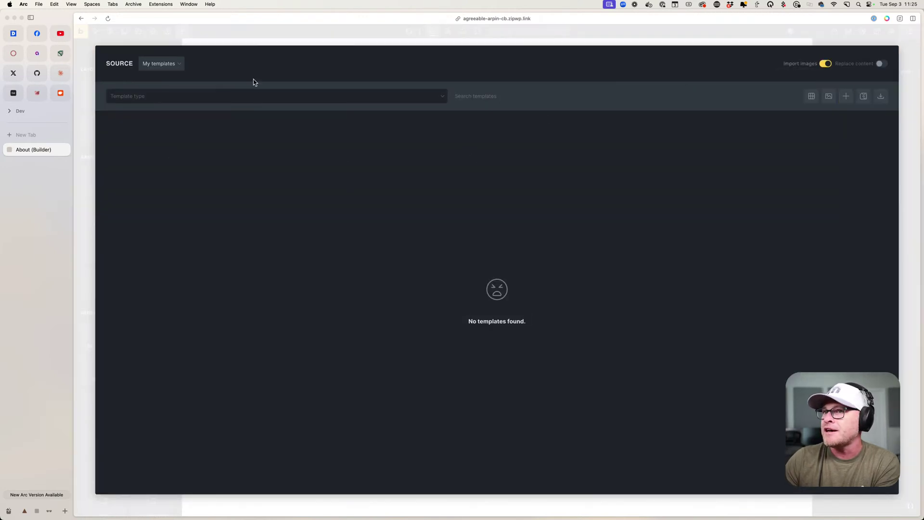
pyautogui.click(161, 63)
pyautogui.click(150, 108)
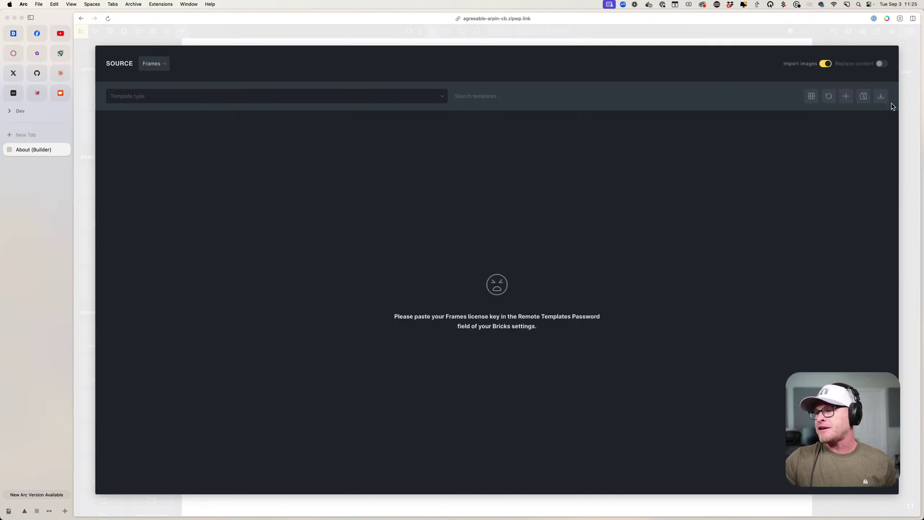
pyautogui.click(906, 72)
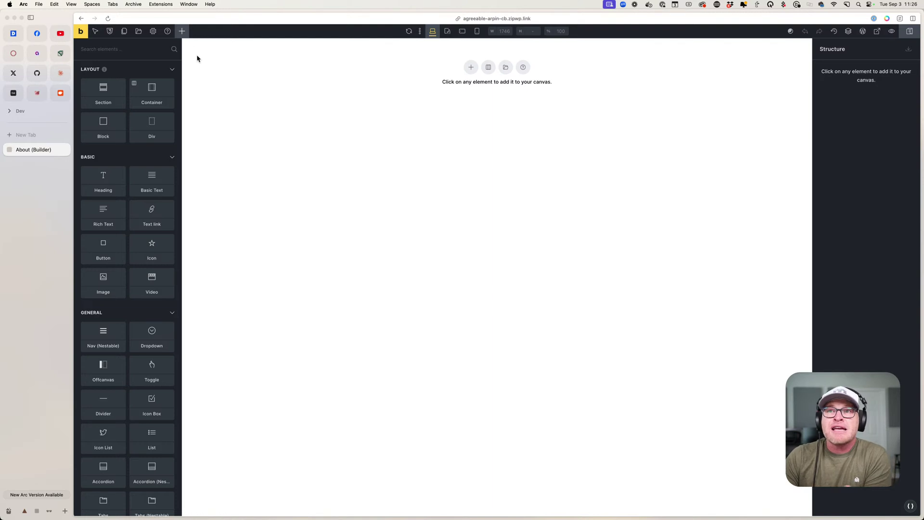
pyautogui.click(139, 32)
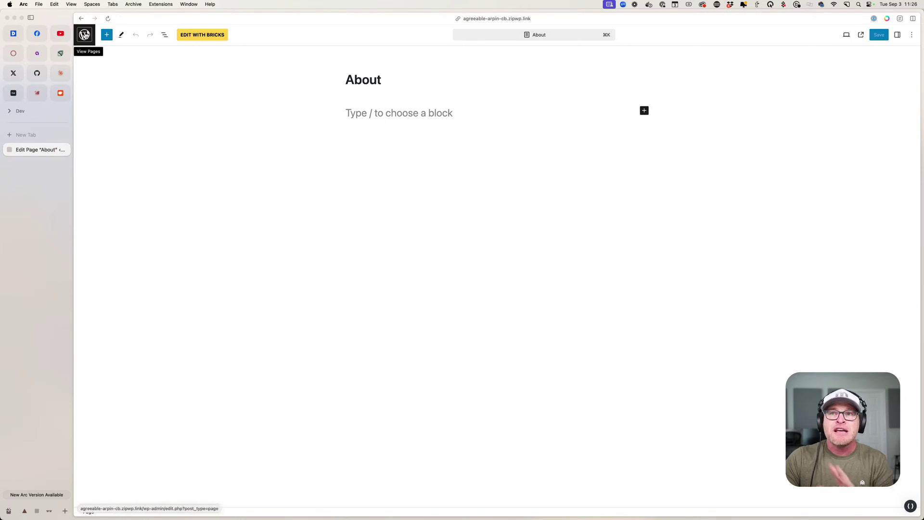
# - Open the Bricks template settings and go to the password field of the Frames remote template source
pyautogui.click(84, 34)
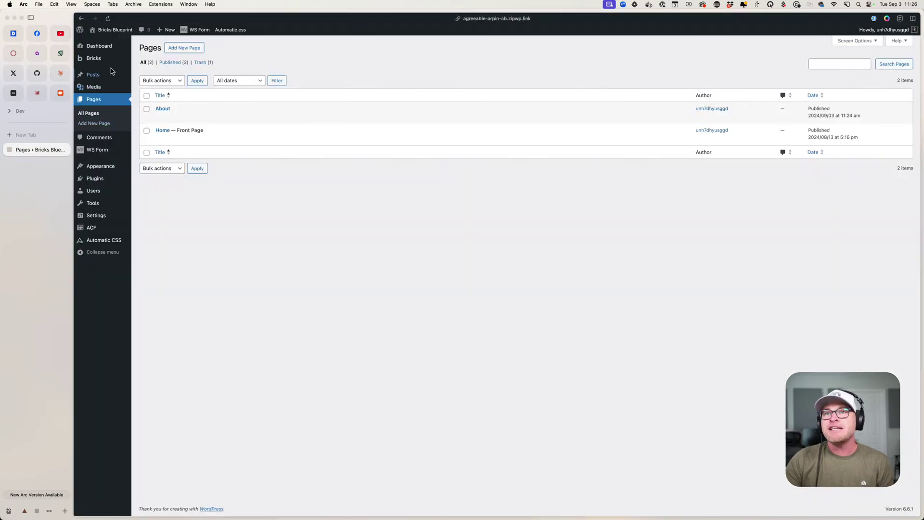
pyautogui.moveTo(127, 59)
pyautogui.click(157, 81)
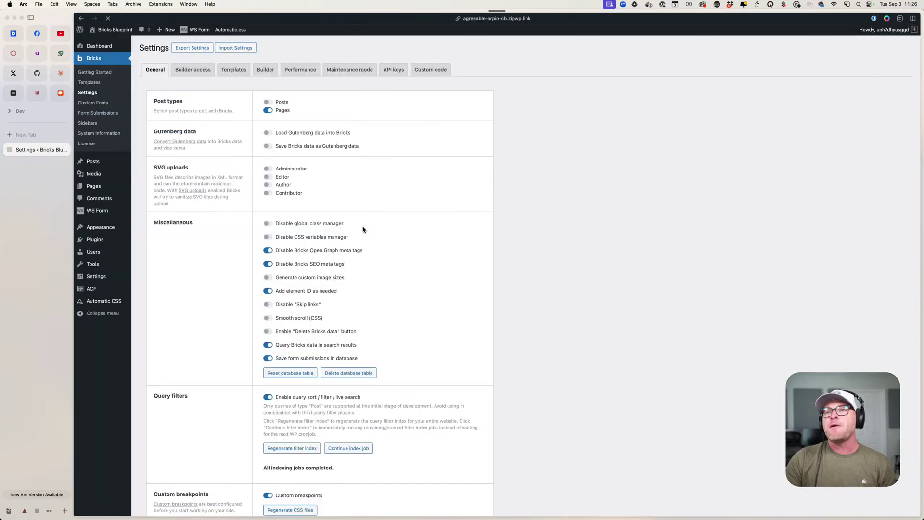
pyautogui.click(233, 70)
pyautogui.scroll(-5, 276, 257)
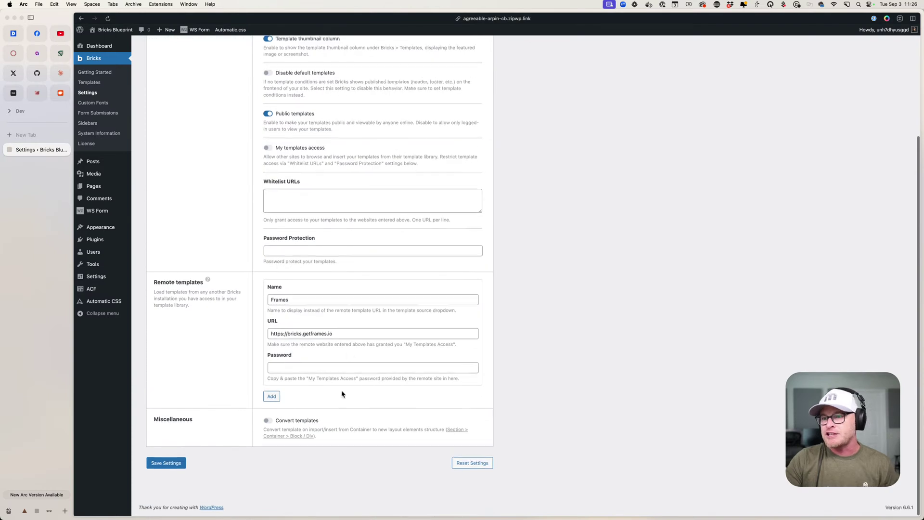
pyautogui.click(313, 369)
pyautogui.click(405, 365)
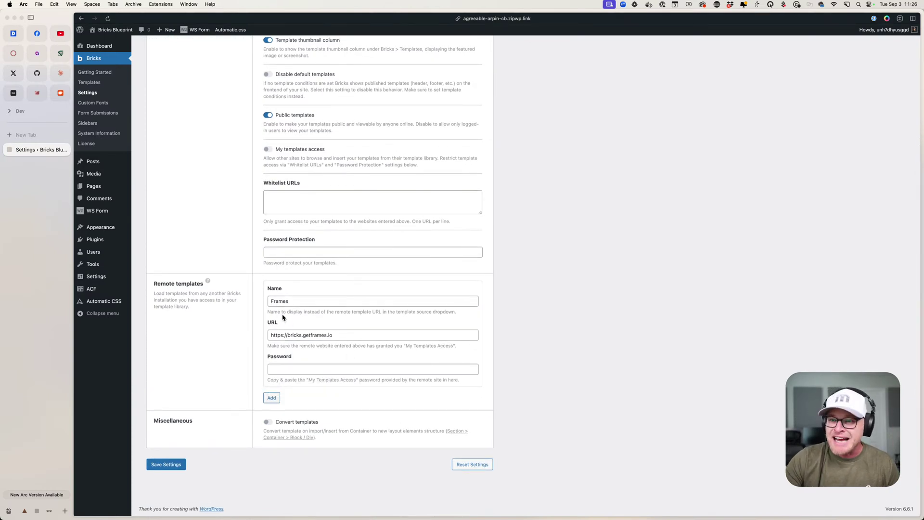
pyautogui.moveTo(303, 516)
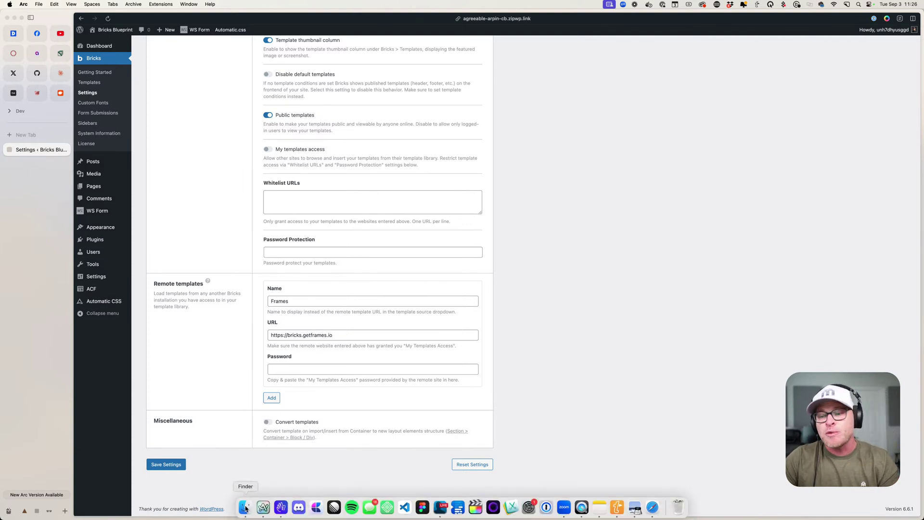
pyautogui.click(245, 507)
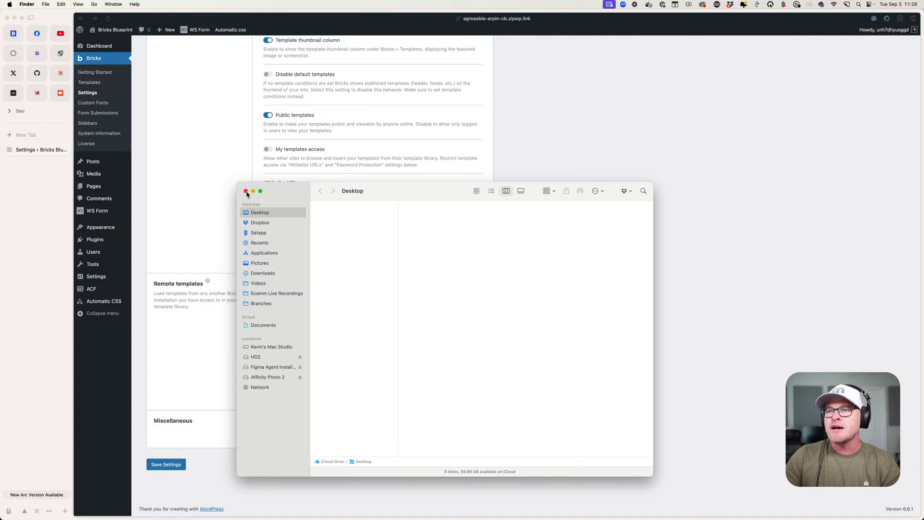
pyautogui.click(245, 191)
pyautogui.click(767, 202)
pyautogui.press('super+t')
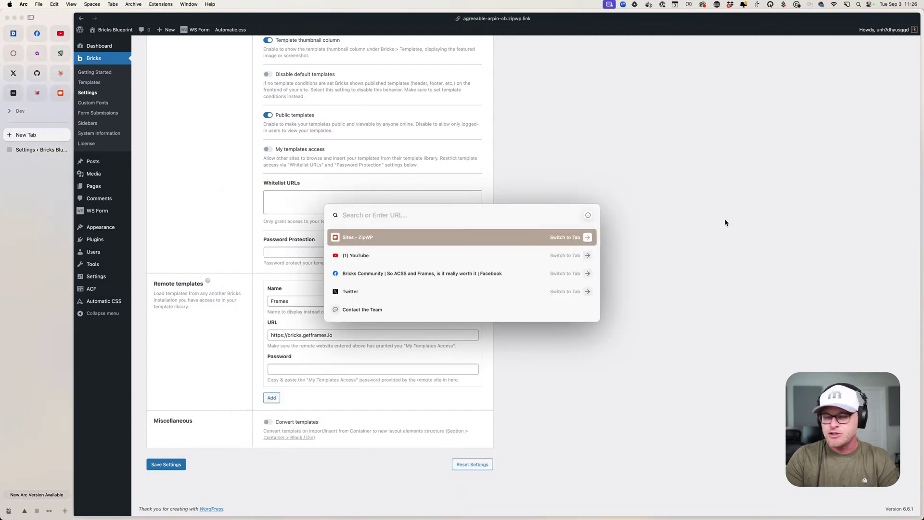
pyautogui.click(732, 146)
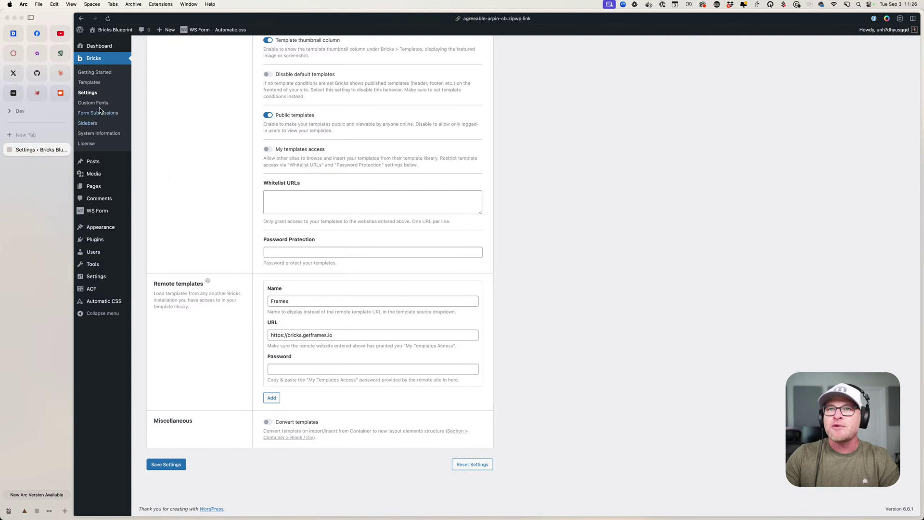
pyautogui.keyDown('super'); pyautogui.click(108, 42); pyautogui.keyUp('super')
pyautogui.click(45, 166)
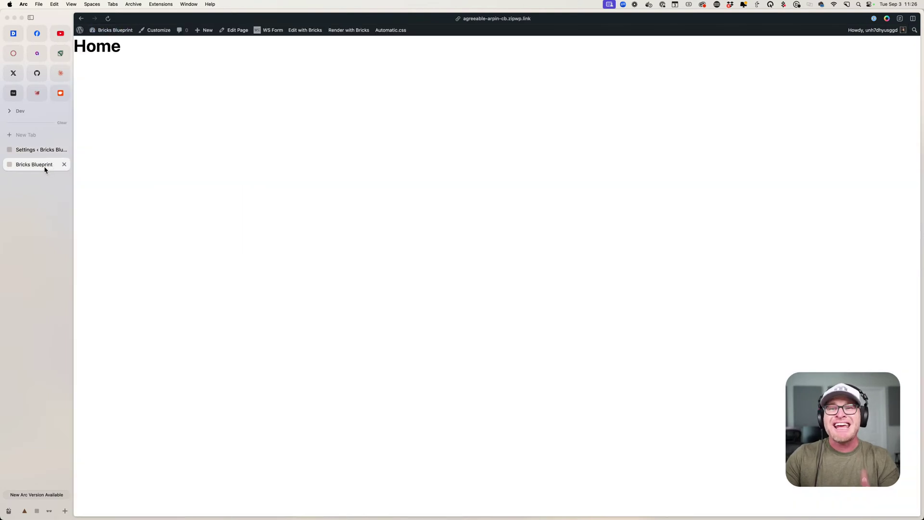
pyautogui.press('super+w')
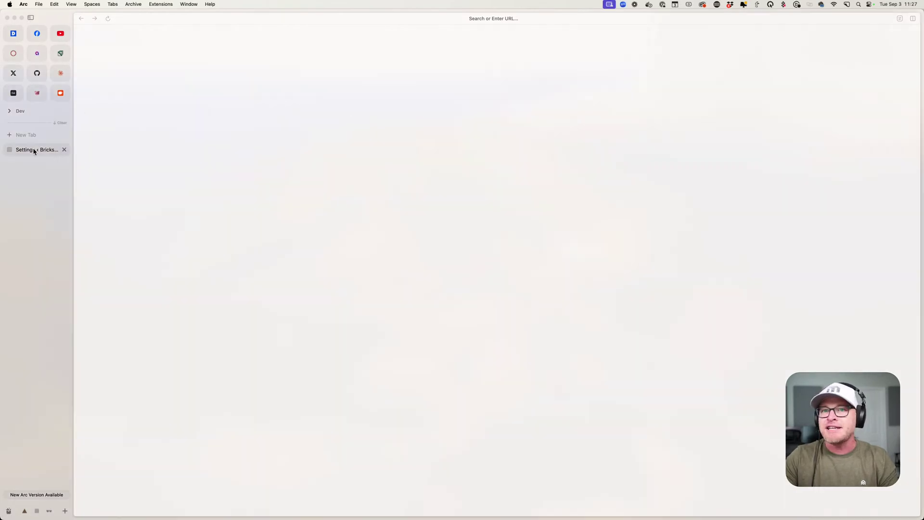
# - Paste the access password for the Frames remote template source and save the Bricks settings
pyautogui.click(36, 150)
pyautogui.click(363, 368)
pyautogui.press('super+v')
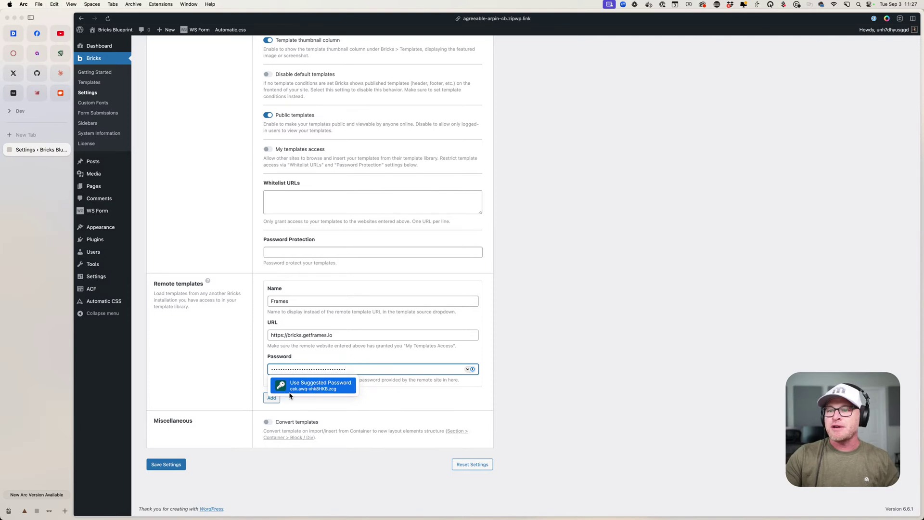
pyautogui.click(268, 401)
pyautogui.scroll(-5, 310, 423)
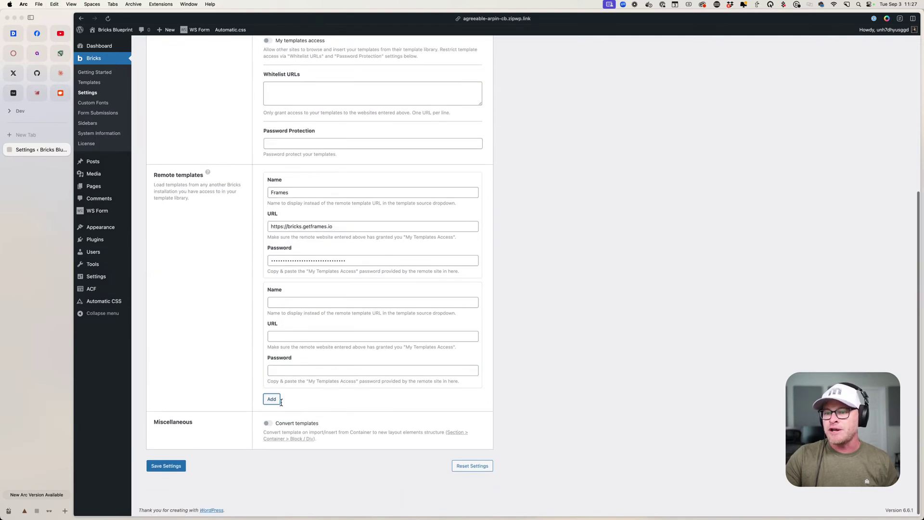
pyautogui.click(166, 466)
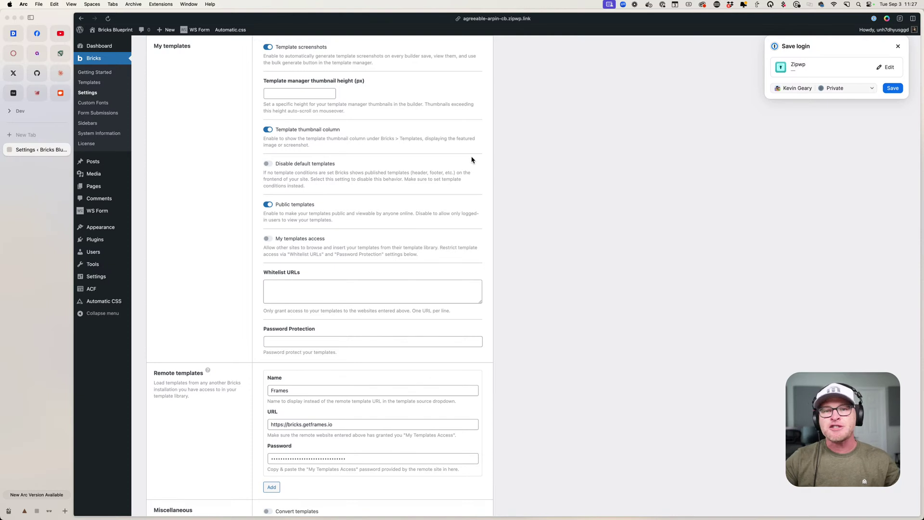
# - Edit the About page with Bricks and load the template library with Frames as the source
pyautogui.click(99, 184)
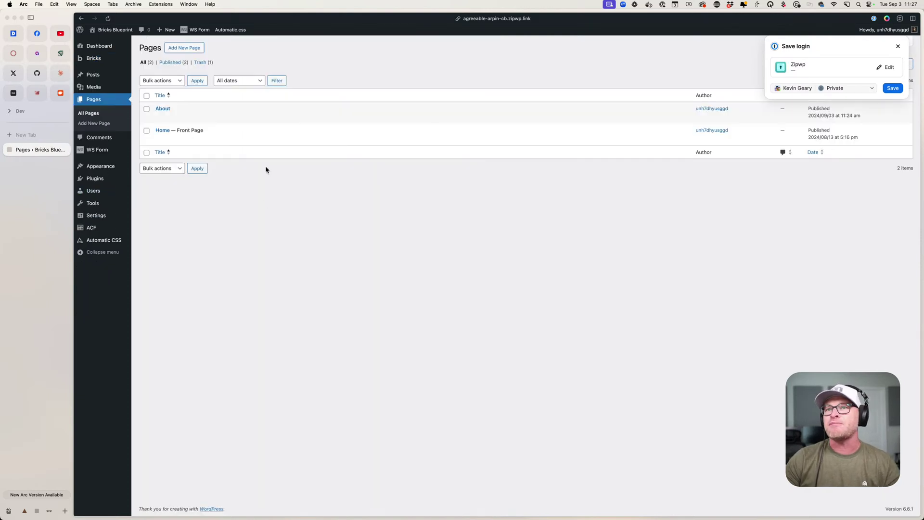
pyautogui.click(285, 118)
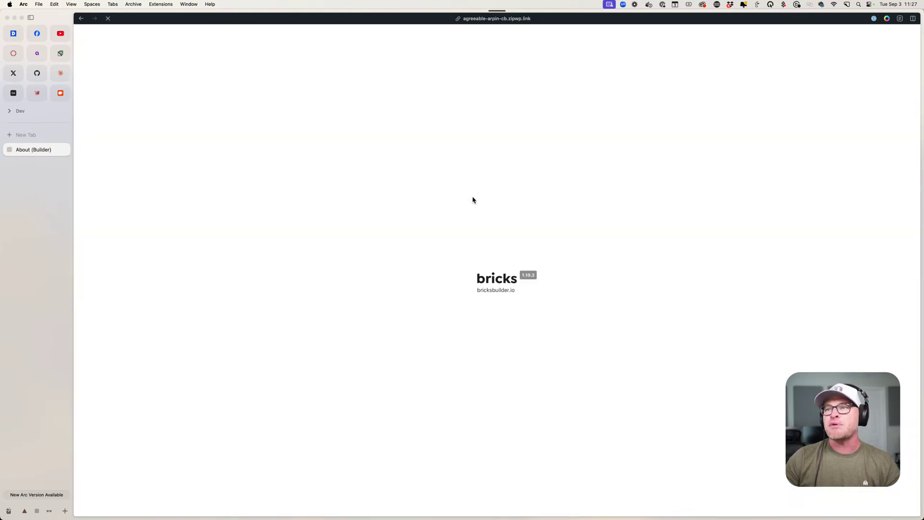
pyautogui.click(898, 44)
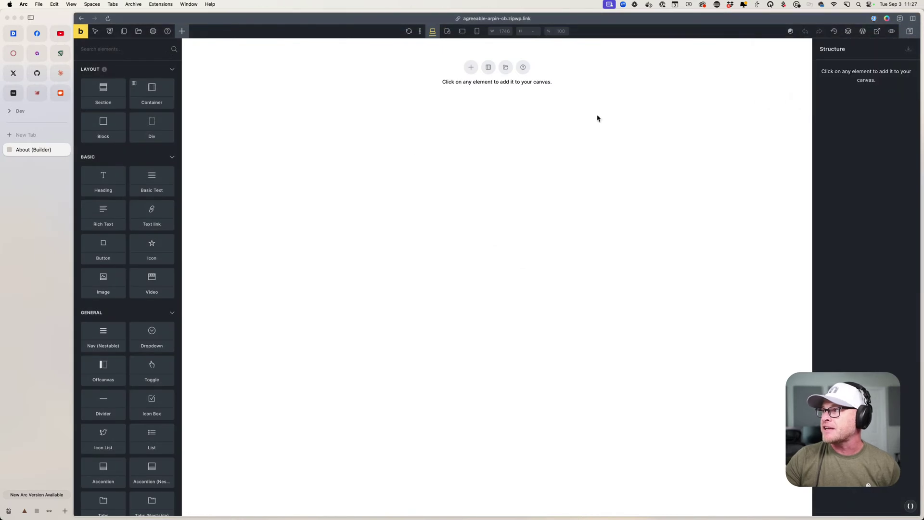
pyautogui.click(139, 31)
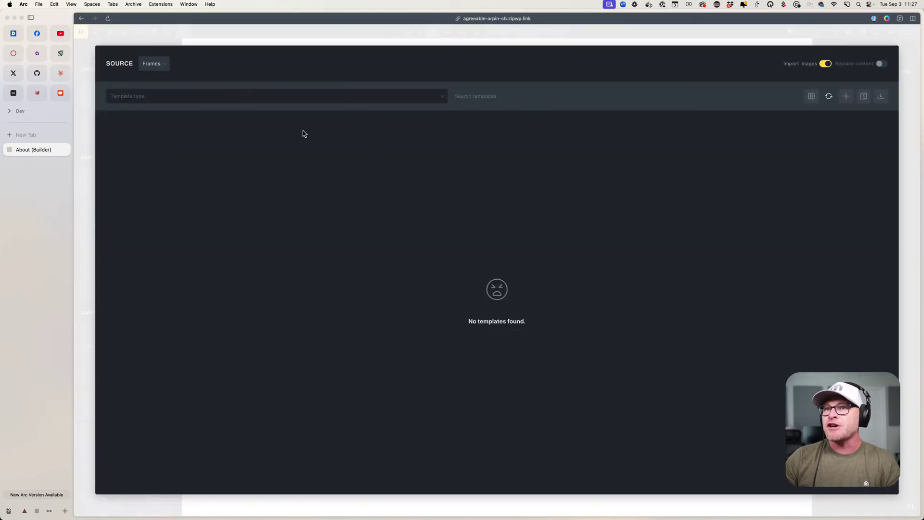
pyautogui.click(152, 64)
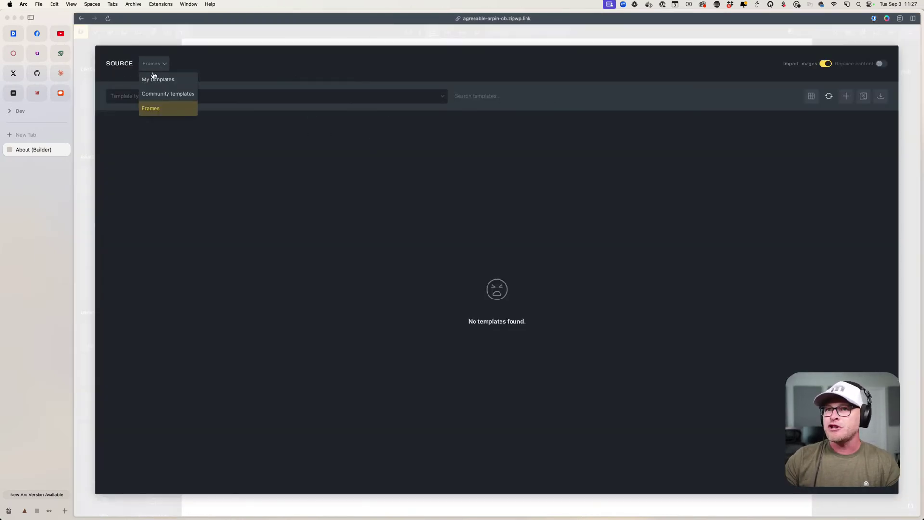
pyautogui.click(158, 108)
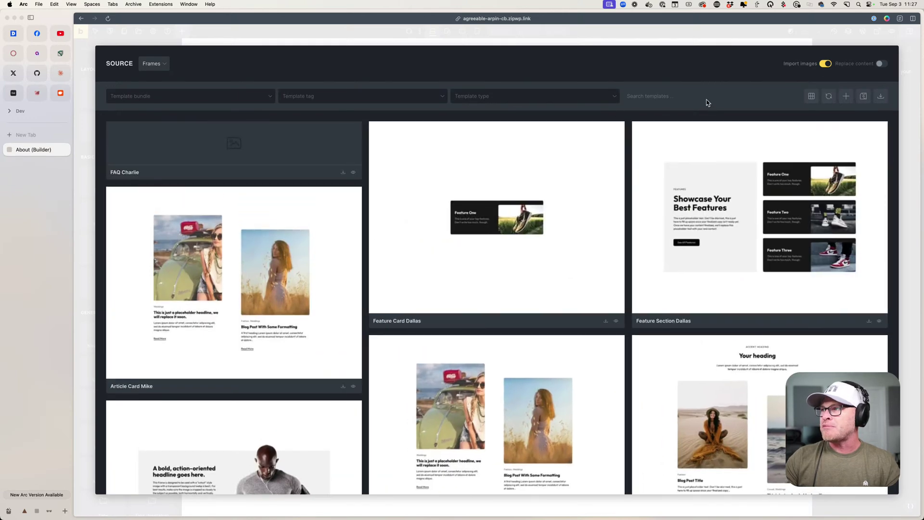
# - Search the templates for "hero", insert Hero Section Indigo with its theme style, and save the page
pyautogui.click(706, 98)
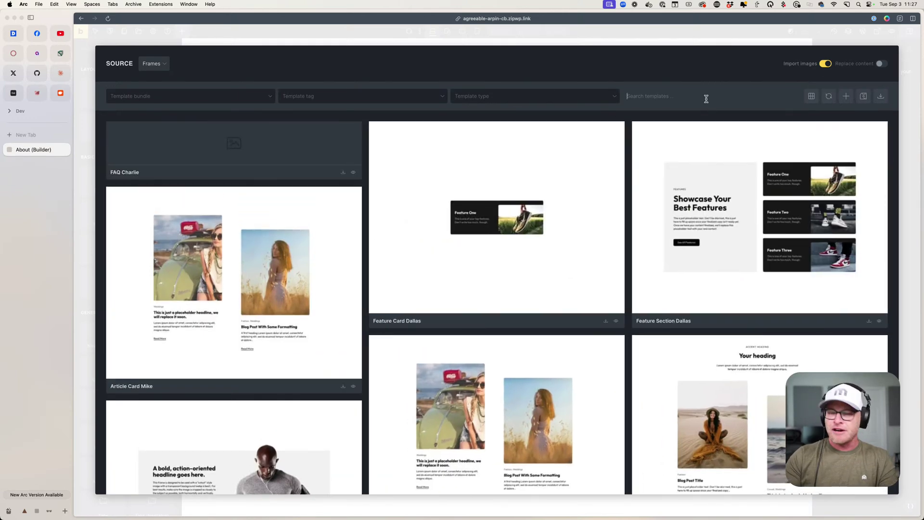
pyautogui.write('hero')
pyautogui.scroll(-5, 693, 139)
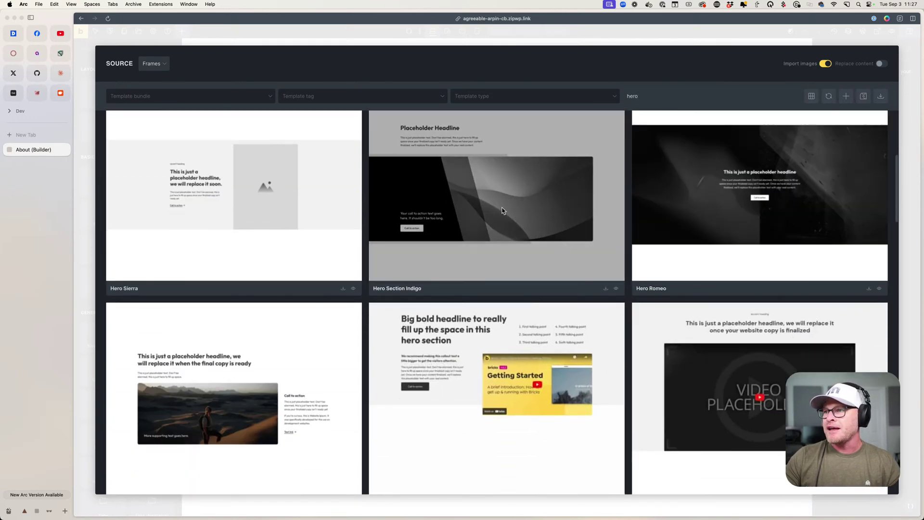
pyautogui.click(606, 288)
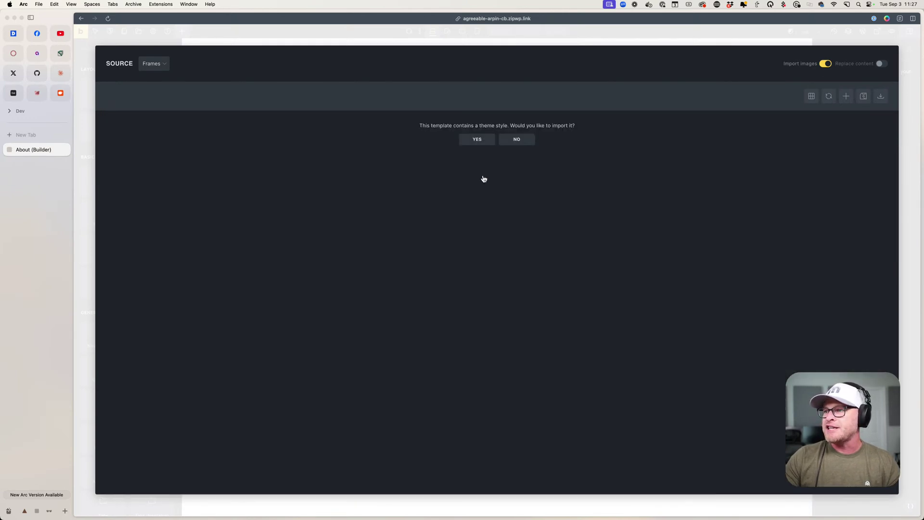
pyautogui.click(478, 139)
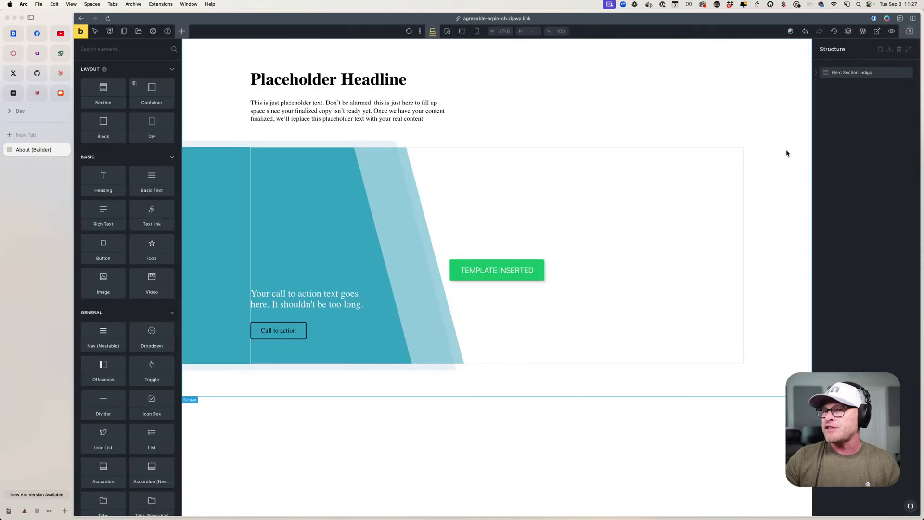
pyautogui.click(909, 31)
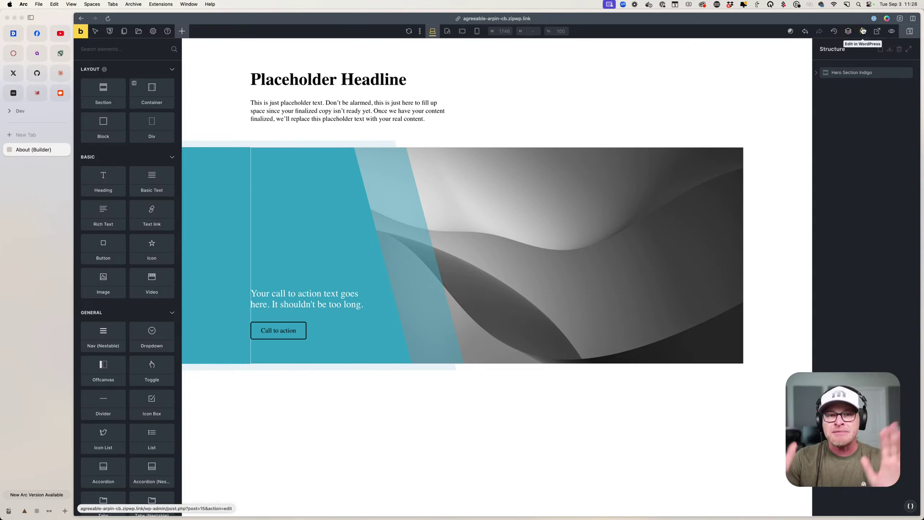
# - Return to the WordPress admin and add a new Bricks custom font named Plus Jakarta Sans
pyautogui.click(862, 33)
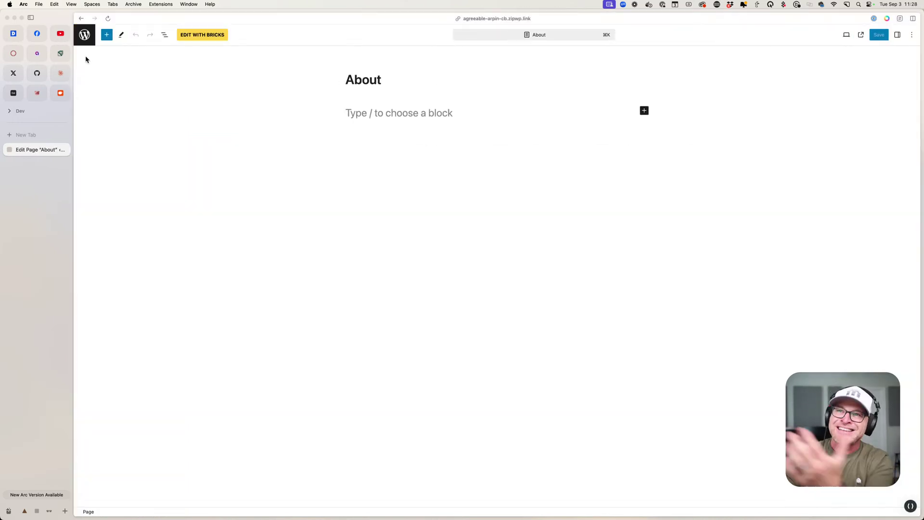
pyautogui.click(84, 35)
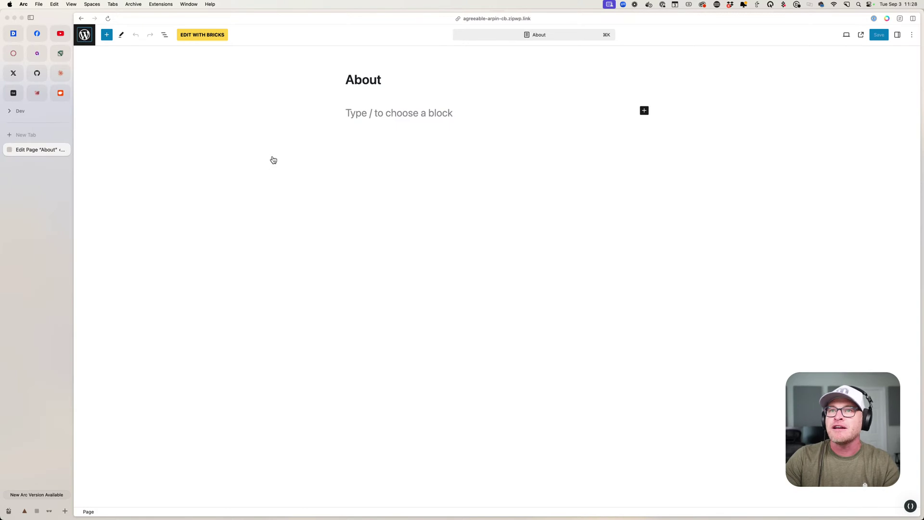
pyautogui.moveTo(96, 59)
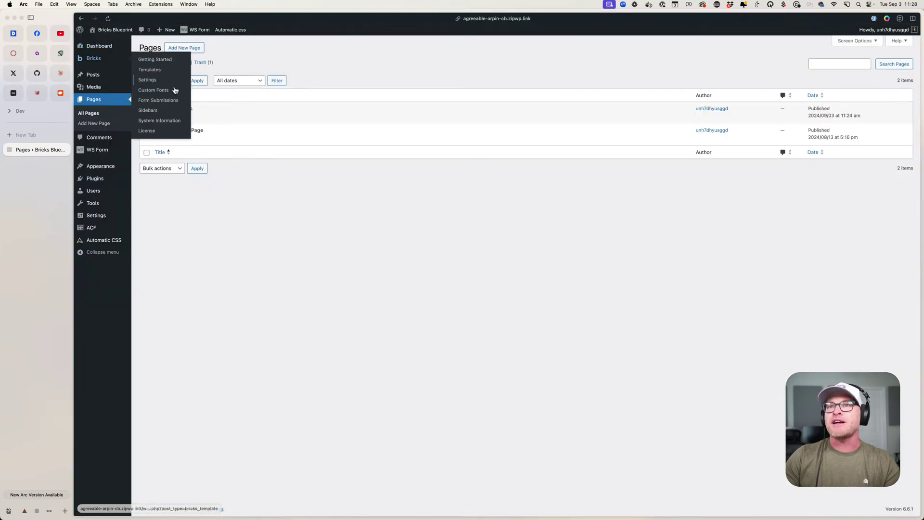
pyautogui.click(154, 90)
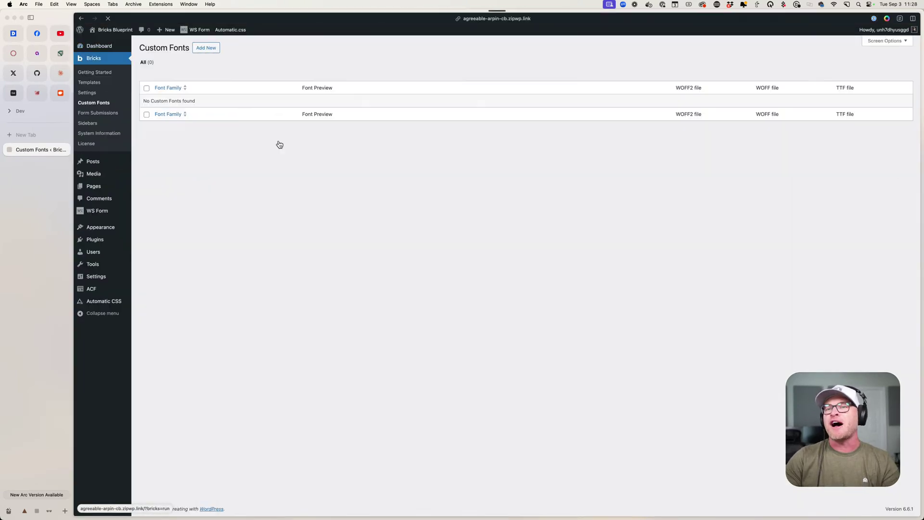
pyautogui.click(206, 49)
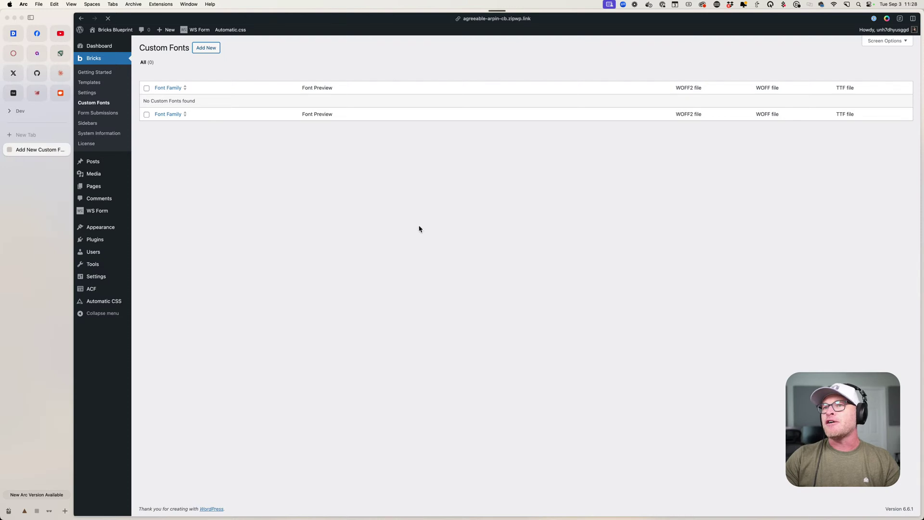
pyautogui.write('Plus Jakarta Sans')
# - Add two variants to the font, 400 (Normal) and 700 (Bold)
pyautogui.click(183, 131)
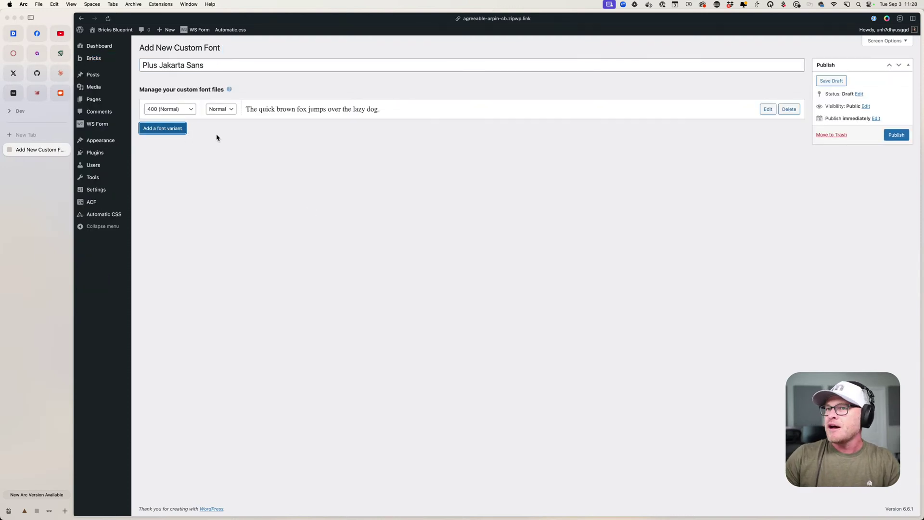
pyautogui.click(172, 130)
pyautogui.click(186, 135)
pyautogui.click(183, 165)
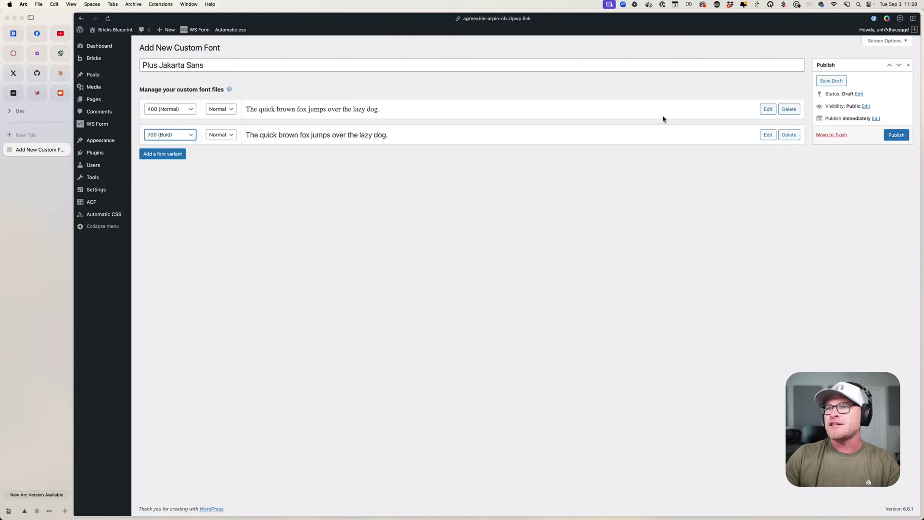
# - Upload the regular and bold Plus Jakarta Sans .woff files and assign PlusJakartaSans-Regular.woff to the 400 (Normal) variant
pyautogui.click(768, 109)
pyautogui.click(768, 184)
pyautogui.click(777, 145)
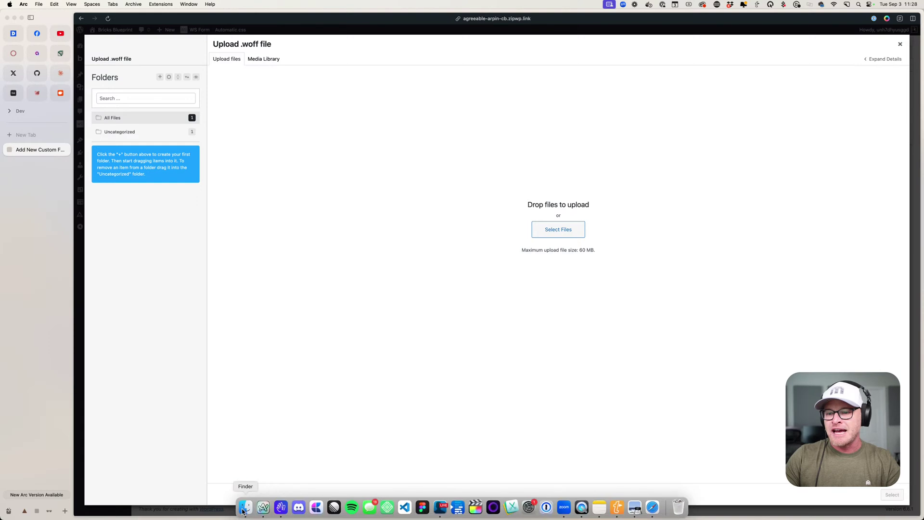
pyautogui.click(244, 508)
pyautogui.moveTo(397, 196); pyautogui.dragTo(396, 1)
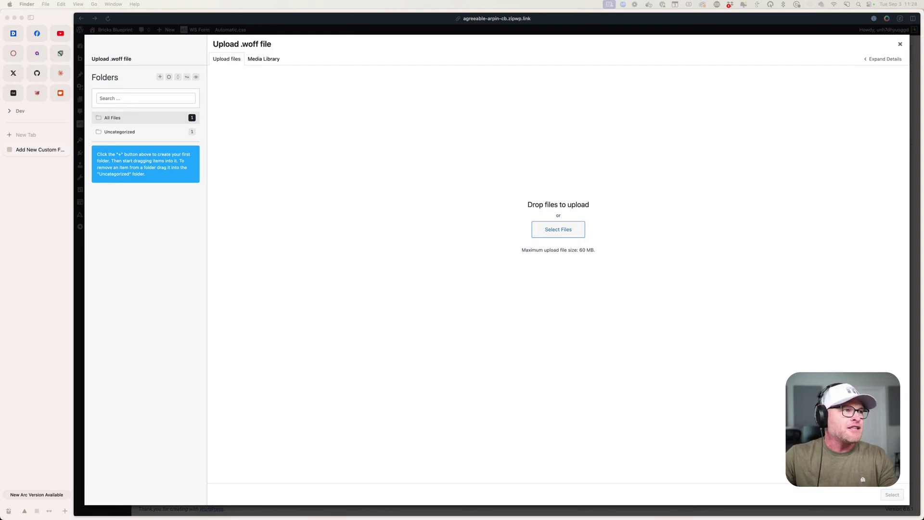
pyautogui.moveTo(0, 250); pyautogui.dragTo(413, 253)
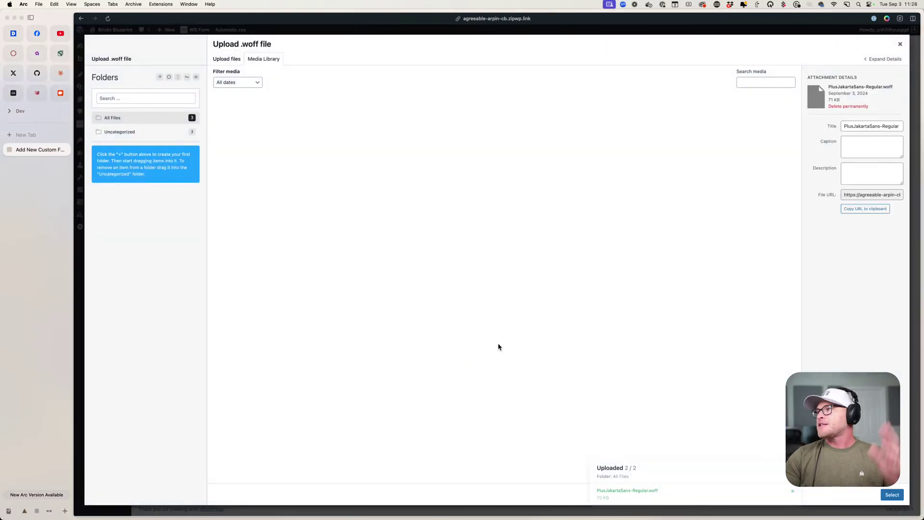
pyautogui.click(893, 493)
# - Assign PlusJakartaSans-Bold.woff as the WOFF file of the 700 (Bold) variant and publish the custom font
pyautogui.click(781, 220)
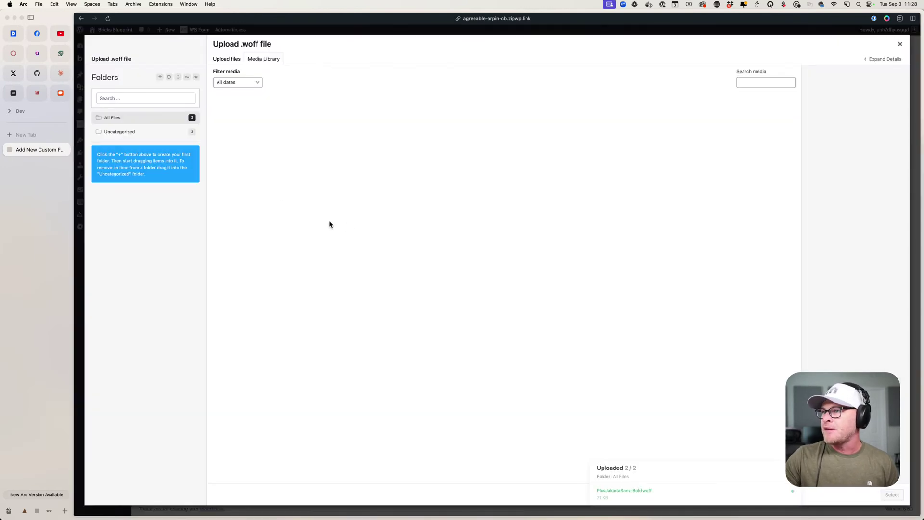
pyautogui.click(291, 123)
pyautogui.click(892, 494)
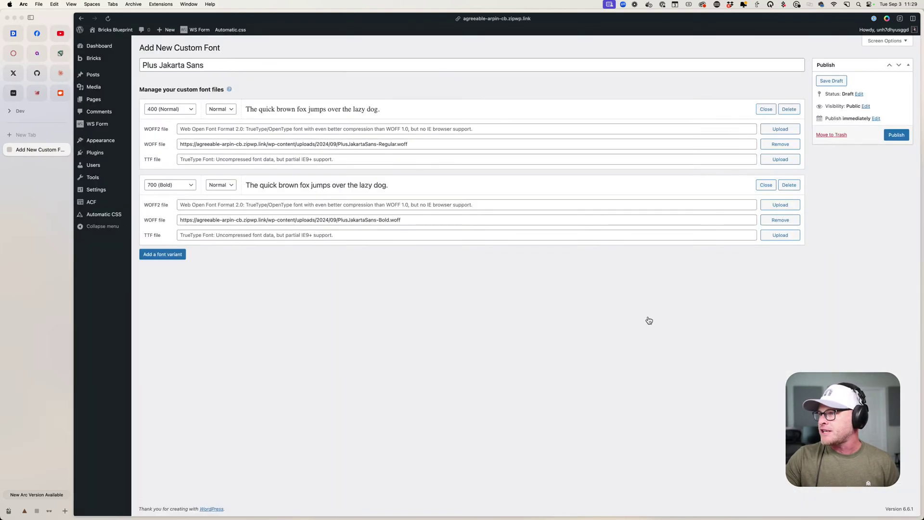
pyautogui.click(896, 135)
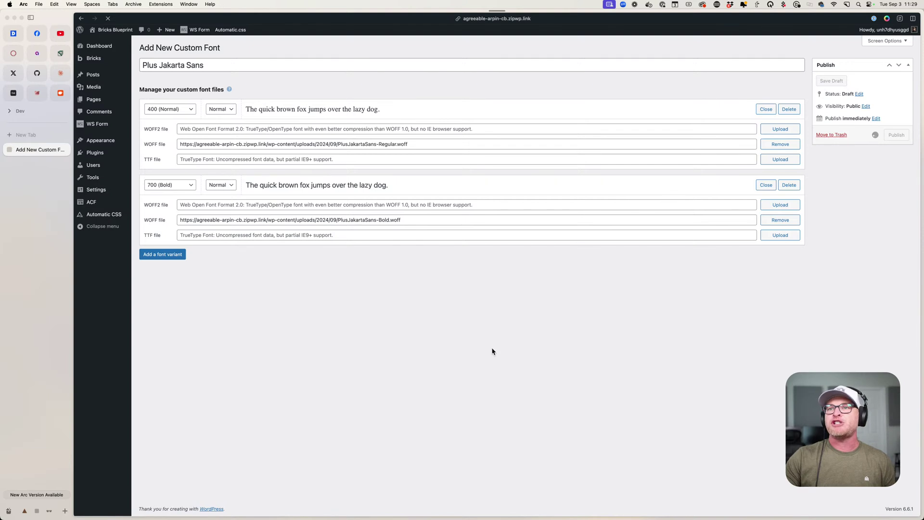
# - Open the About page for editing in Bricks and add a new section below the hero section
pyautogui.click(106, 101)
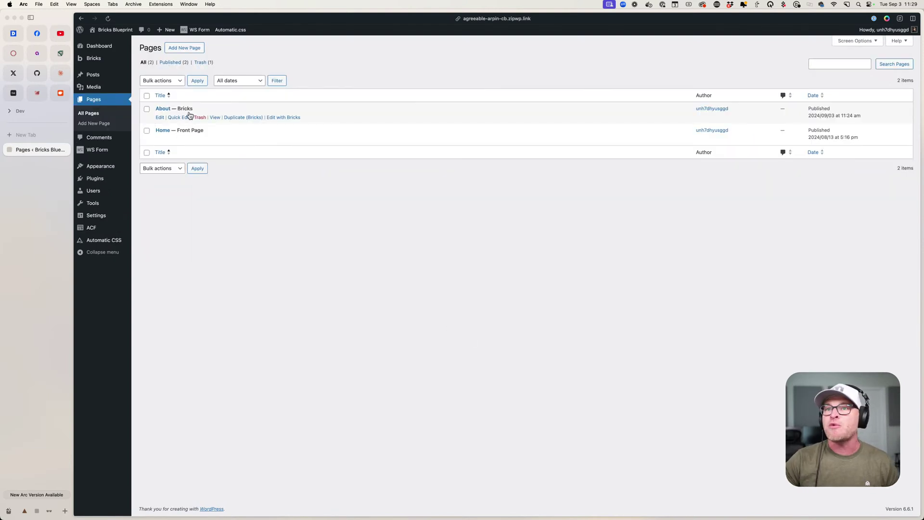
pyautogui.click(287, 118)
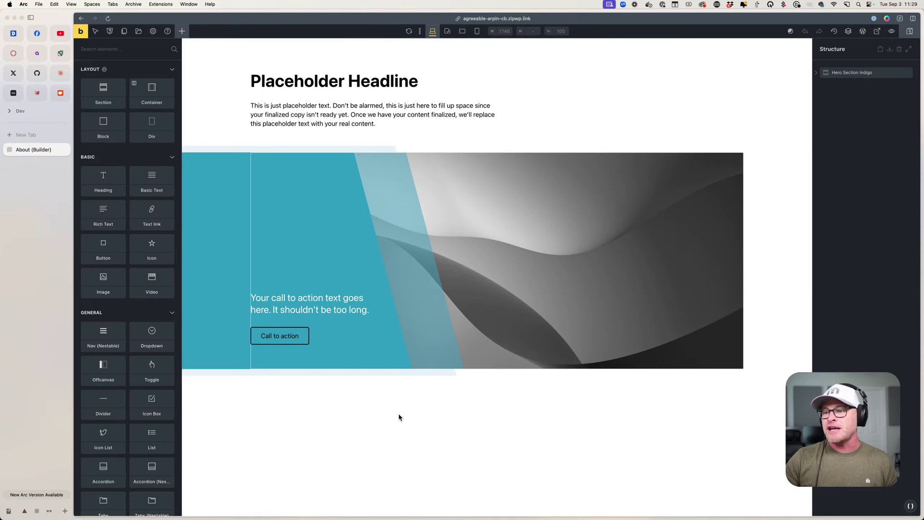
pyautogui.click(112, 48)
pyautogui.write('sec')
pyautogui.click(104, 73)
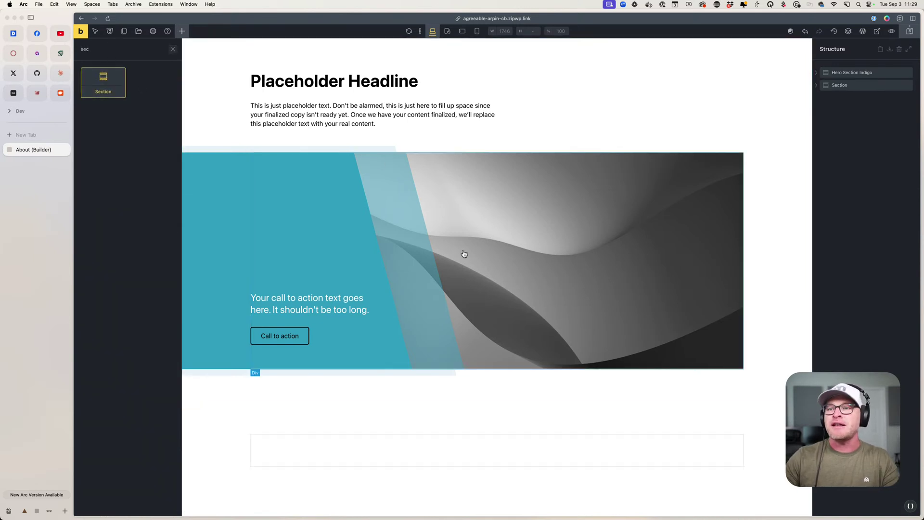
# - Add a heading to the new section's container, set its HTML tag to h2 and its text to "Our Team"
pyautogui.click(363, 446)
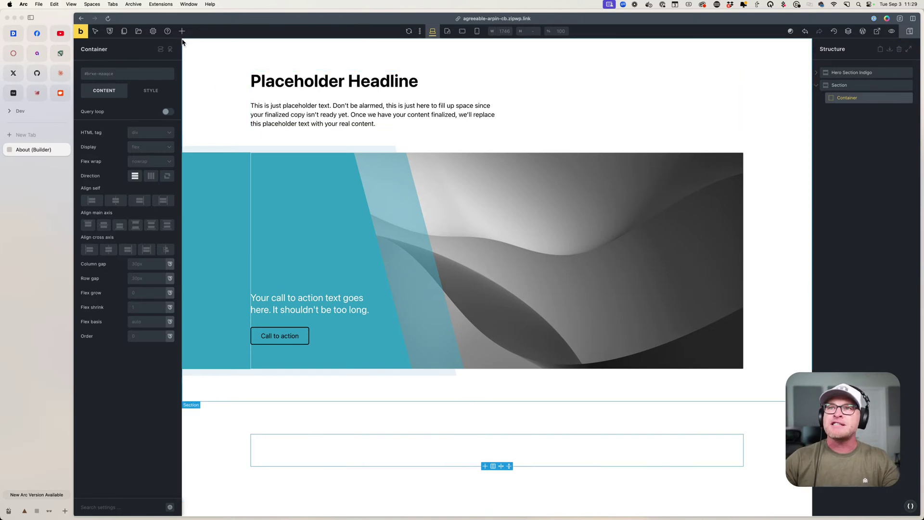
pyautogui.click(179, 32)
pyautogui.write('head')
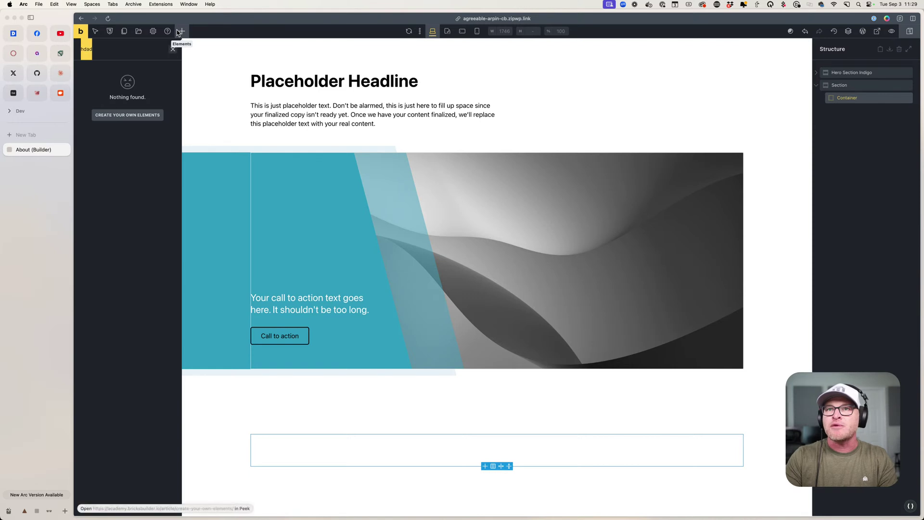
pyautogui.press('Return')
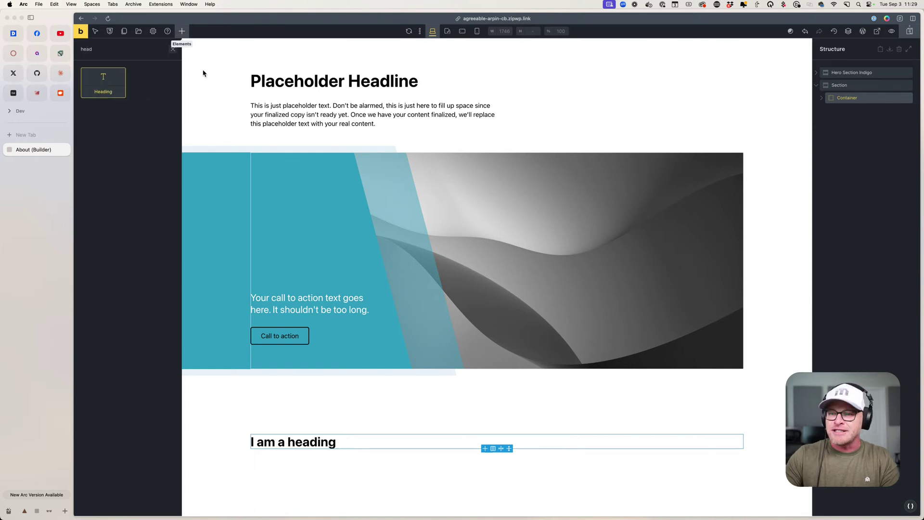
pyautogui.click(306, 445)
pyautogui.click(149, 128)
pyautogui.click(148, 151)
pyautogui.tripleClick(305, 443)
pyautogui.write('Our Team')
# - Add a second container to the section below the "Our Team" heading's container and save the page
pyautogui.click(408, 449)
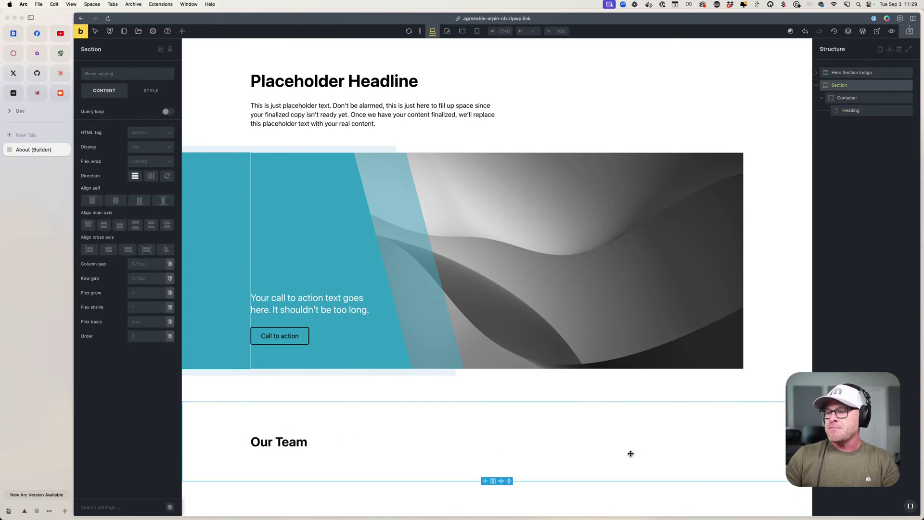
pyautogui.click(182, 31)
pyautogui.write('conta')
pyautogui.moveTo(103, 82); pyautogui.dragTo(442, 461)
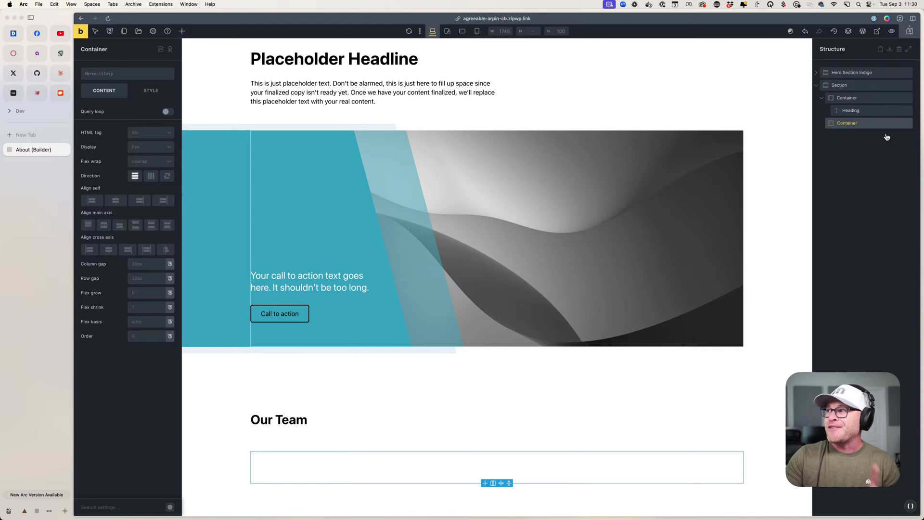
pyautogui.click(907, 38)
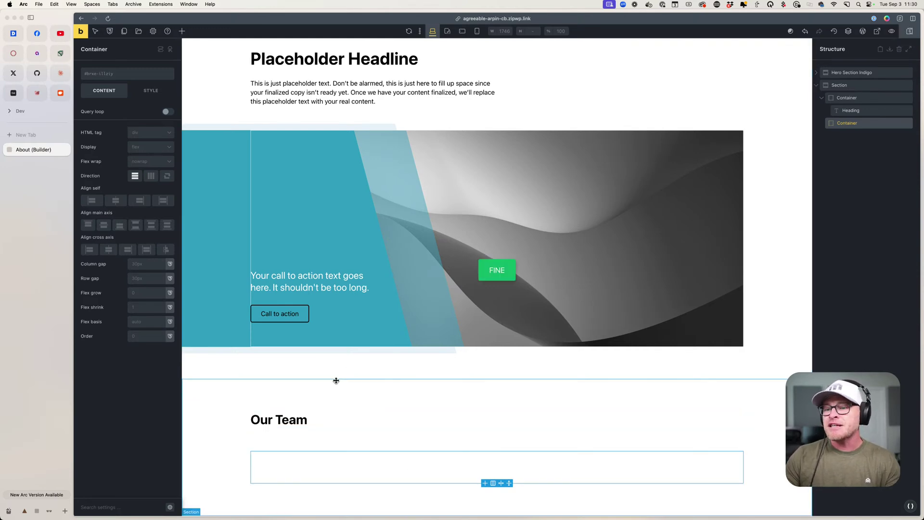
# - Add a heading to the second container, set its HTML tag to h3 and its text to "Executives"
pyautogui.click(183, 32)
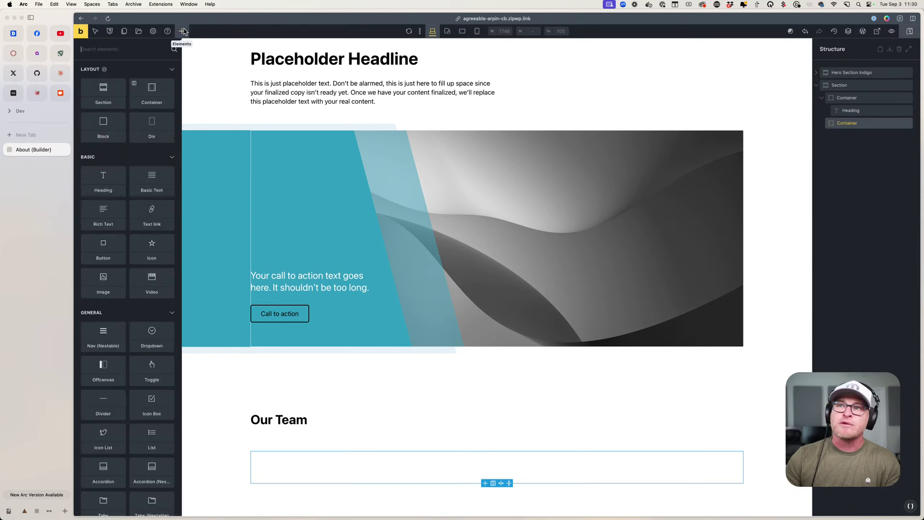
pyautogui.write('head')
pyautogui.moveTo(103, 83); pyautogui.dragTo(294, 475)
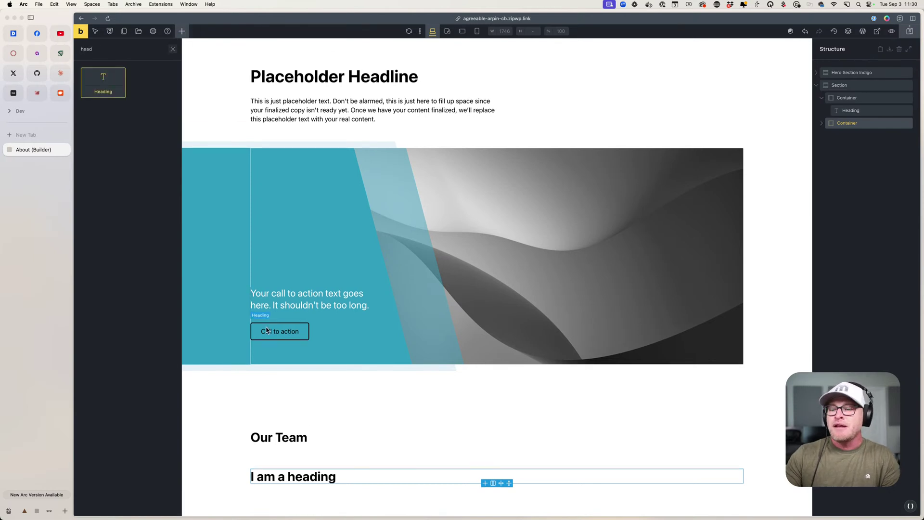
pyautogui.click(294, 476)
pyautogui.click(149, 128)
pyautogui.click(147, 163)
pyautogui.doubleClick(298, 477)
pyautogui.write('Executive')
pyautogui.press('BackSpace')
pyautogui.write('ives')
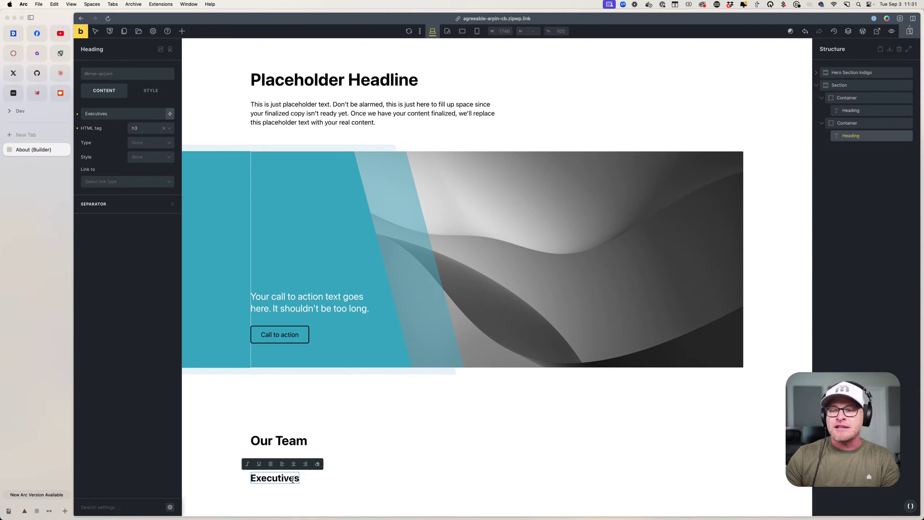
# - Add a block named "Team Grid" below the Executives heading and rename the container holding them to "Team Group"
pyautogui.click(332, 477)
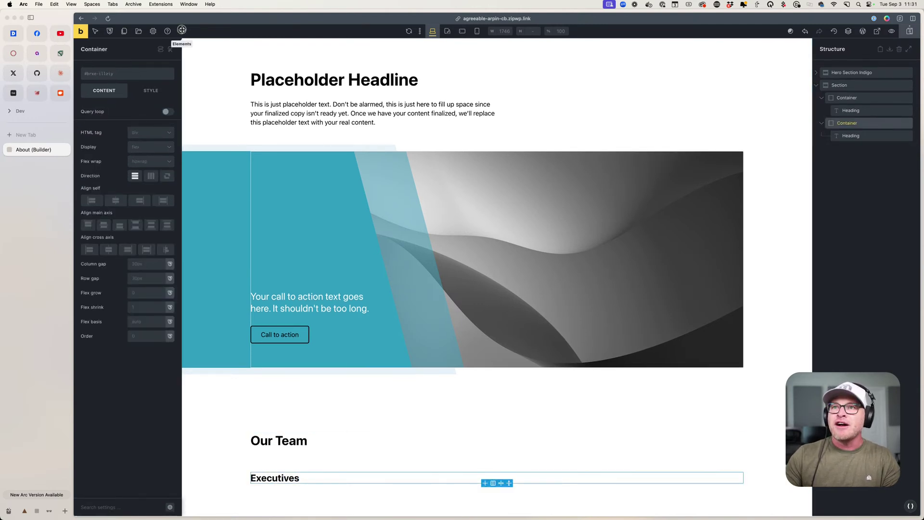
pyautogui.click(182, 31)
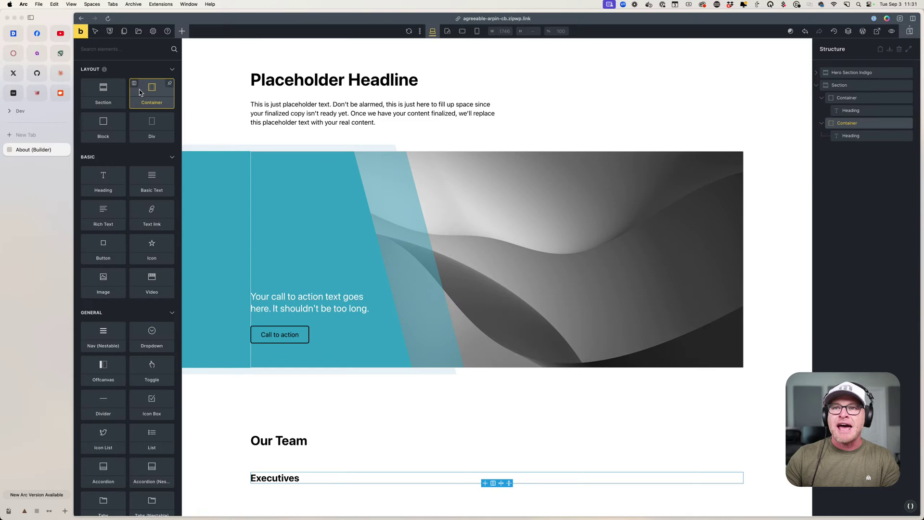
pyautogui.click(102, 123)
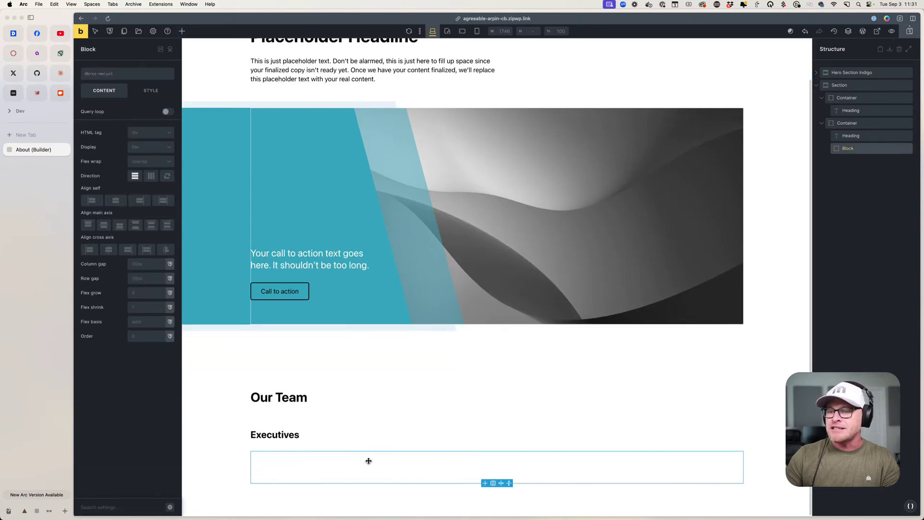
pyautogui.doubleClick(852, 149)
pyautogui.write('Team Grid')
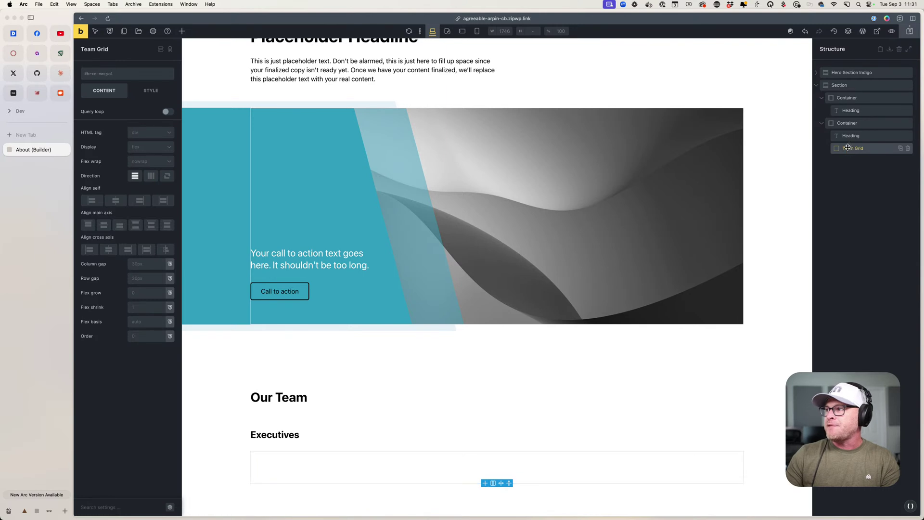
pyautogui.doubleClick(857, 123)
pyautogui.write('Team Group')
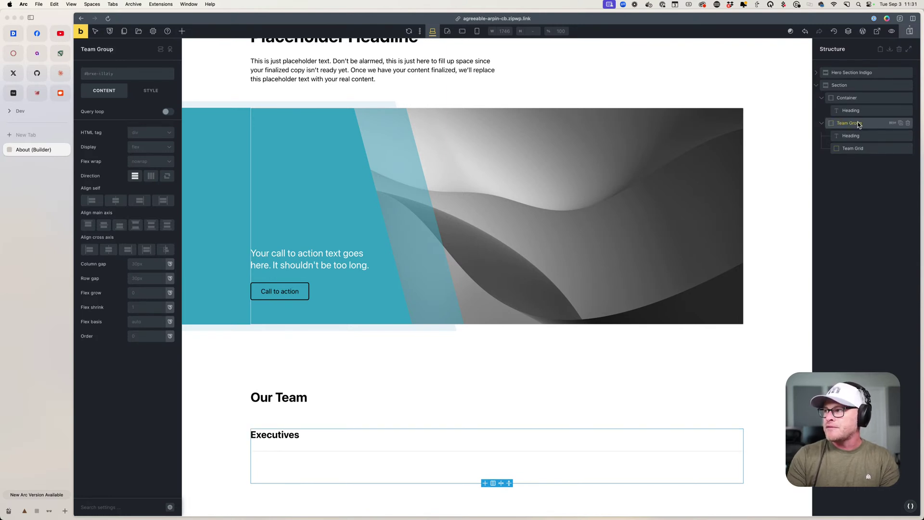
# - Add a block inside Team Grid and name it "Team Card"
pyautogui.click(856, 135)
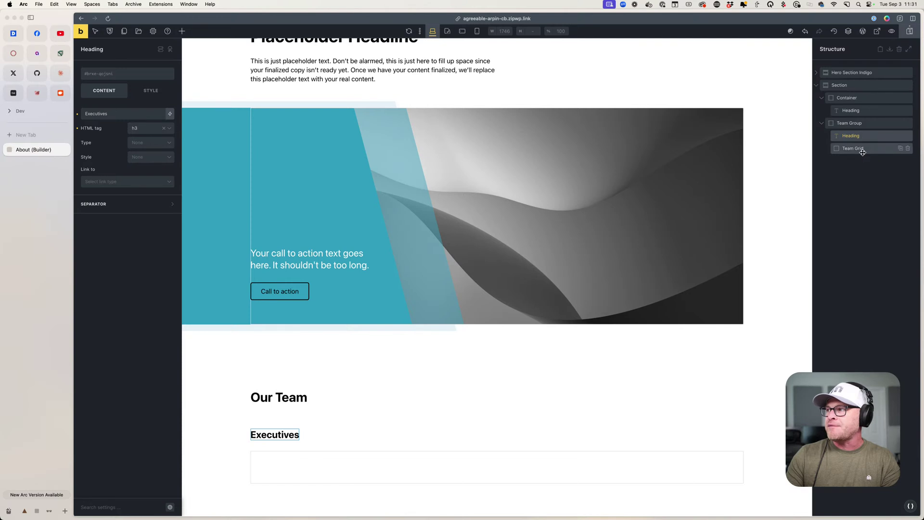
pyautogui.click(863, 148)
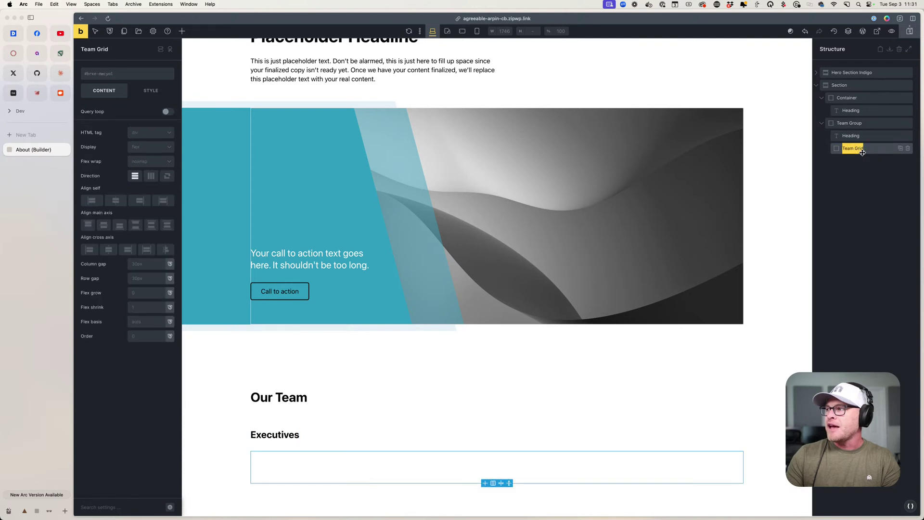
pyautogui.click(181, 31)
pyautogui.write('block')
pyautogui.press('Return')
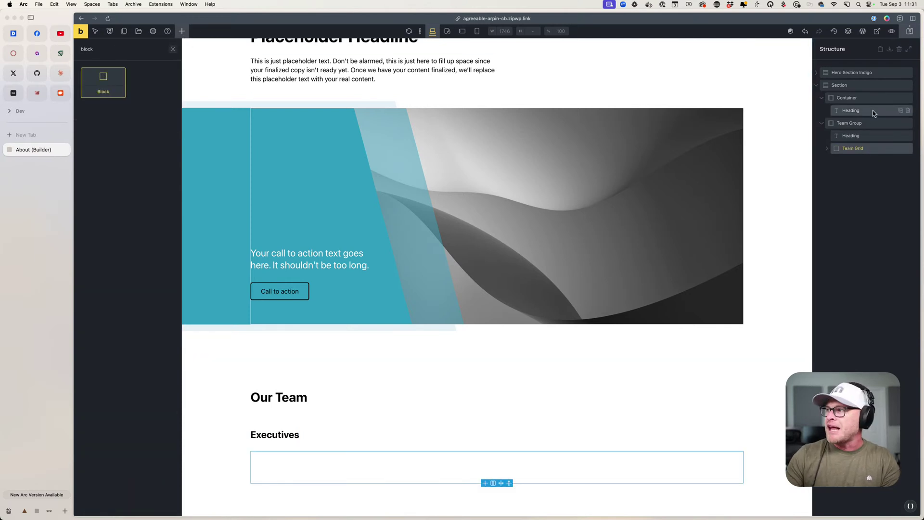
pyautogui.doubleClick(854, 161)
pyautogui.write('Team Card')
pyautogui.press('Return')
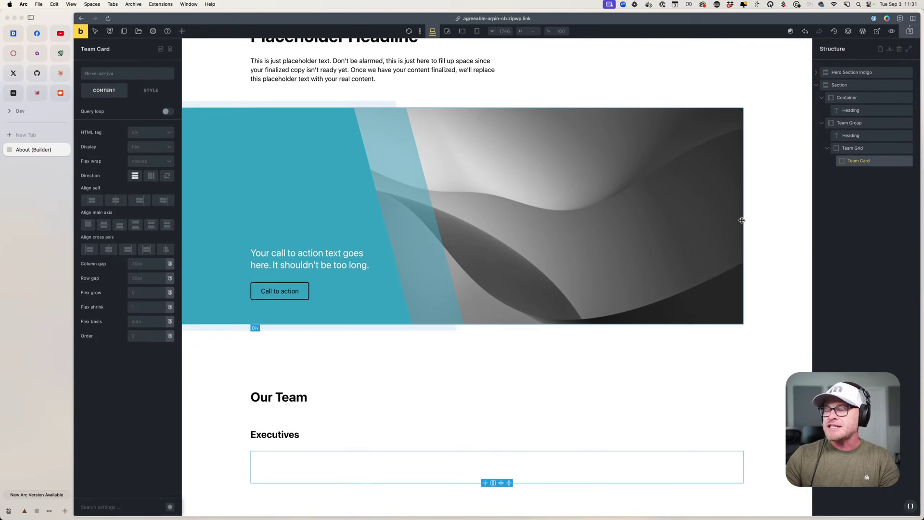
# - Add two blocks inside the Team Card
pyautogui.click(182, 31)
pyautogui.write('block')
pyautogui.press('Return')
pyautogui.press('Return')
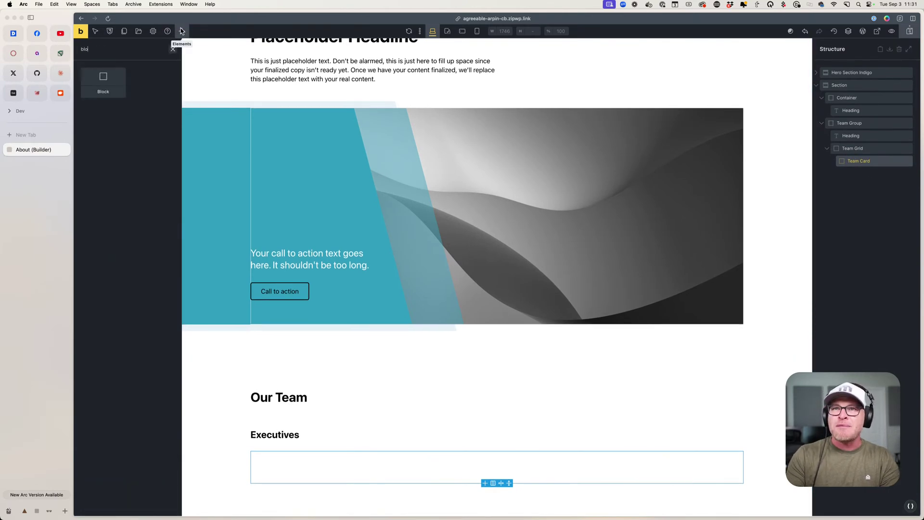
# - Rename the Team Card's first block to "Headshot Wrapper" and its second block to "Content Wrapper"
pyautogui.click(832, 162)
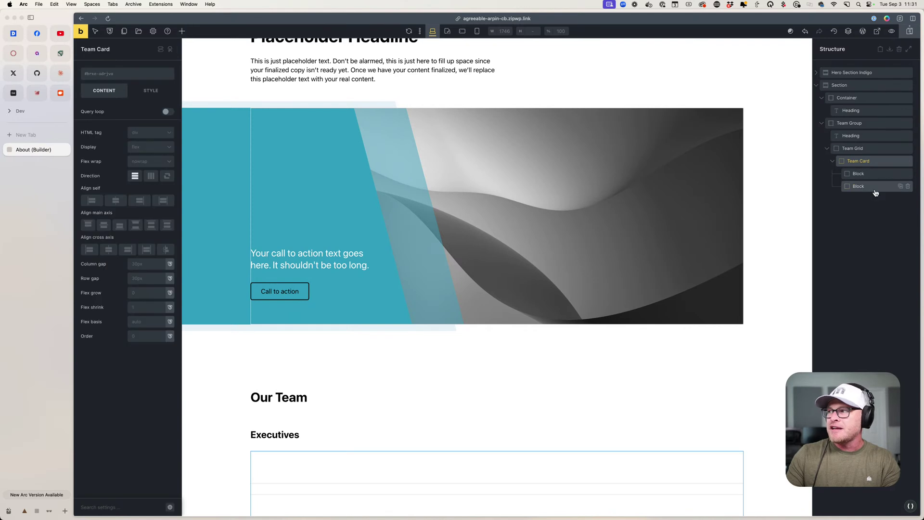
pyautogui.doubleClick(859, 174)
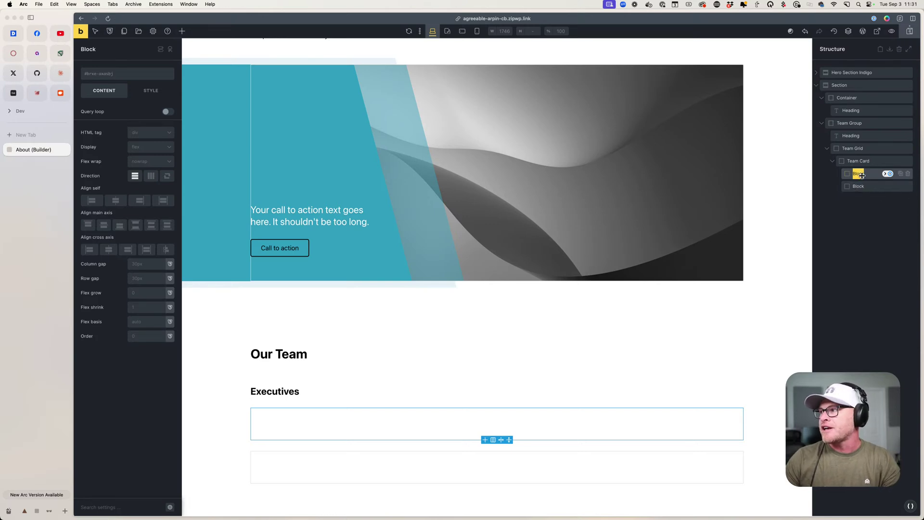
pyautogui.write('Th')
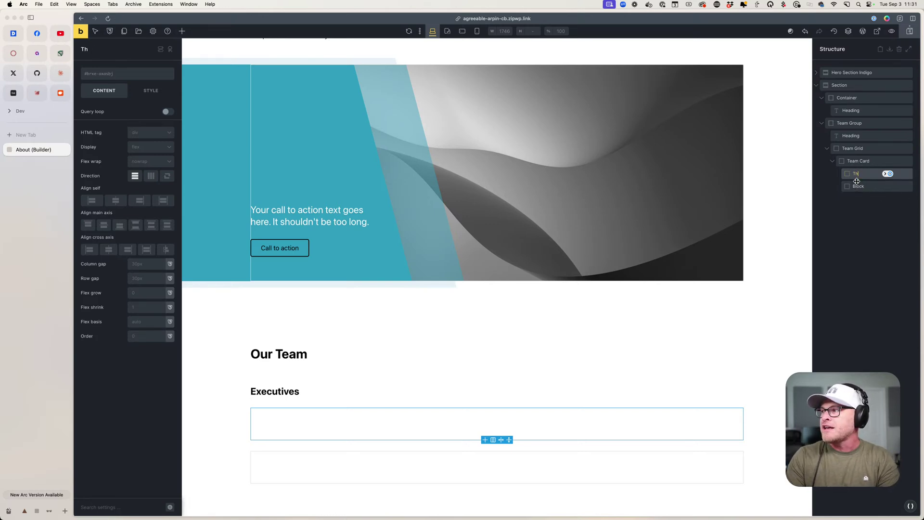
pyautogui.write('umbna')
pyautogui.press('super+a')
pyautogui.write('Heads')
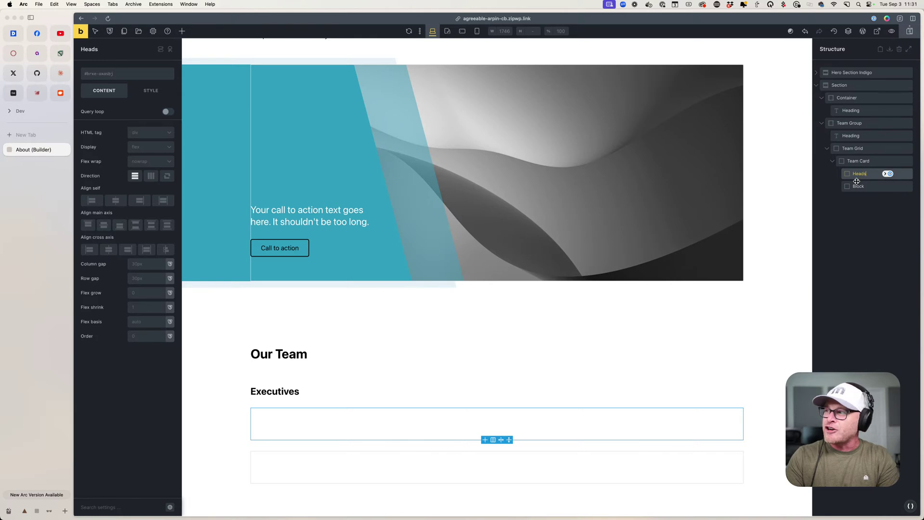
pyautogui.write('hot Wrapper')
pyautogui.doubleClick(860, 186)
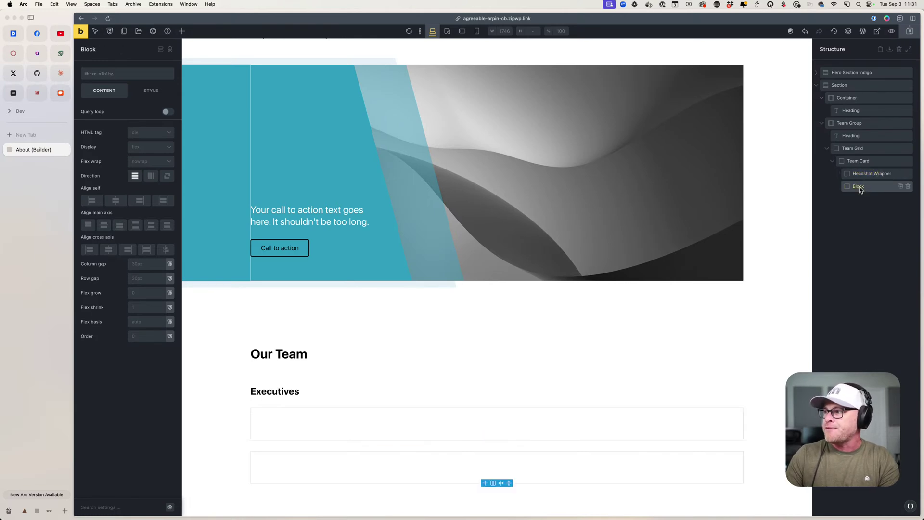
pyautogui.write('Content Wrapper')
# - Add an image element inside the Headshot Wrapper and name it "Headshot"
pyautogui.click(867, 174)
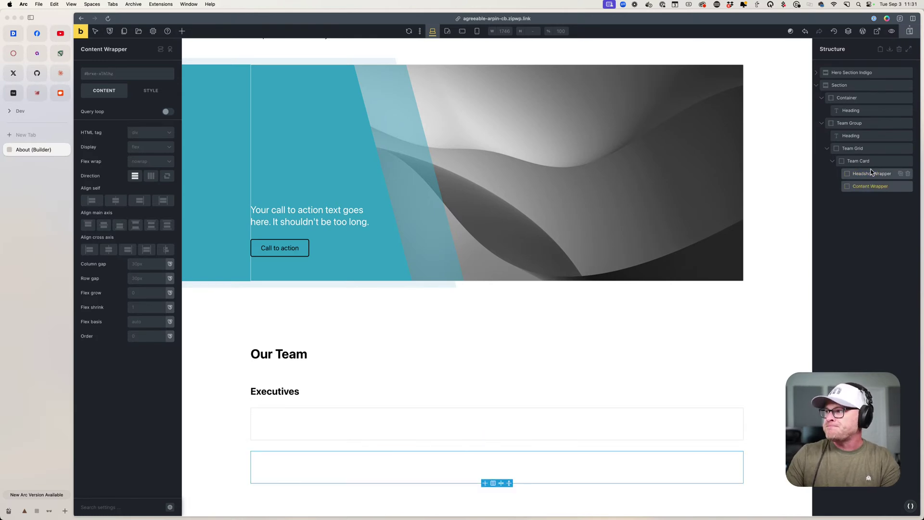
pyautogui.click(179, 29)
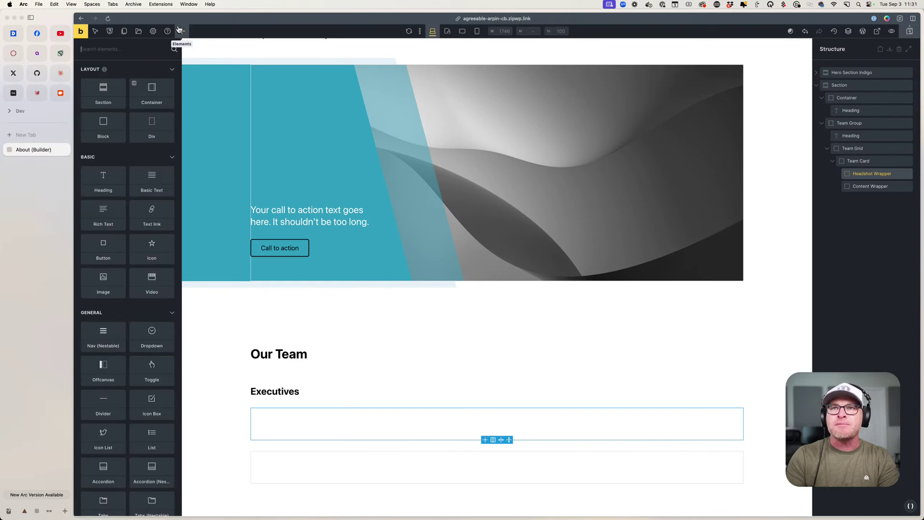
pyautogui.write('image')
pyautogui.moveTo(103, 82); pyautogui.dragTo(866, 186)
pyautogui.write('Headshot')
# - Add a heading and a Basic Text element inside the Content Wrapper
pyautogui.click(871, 199)
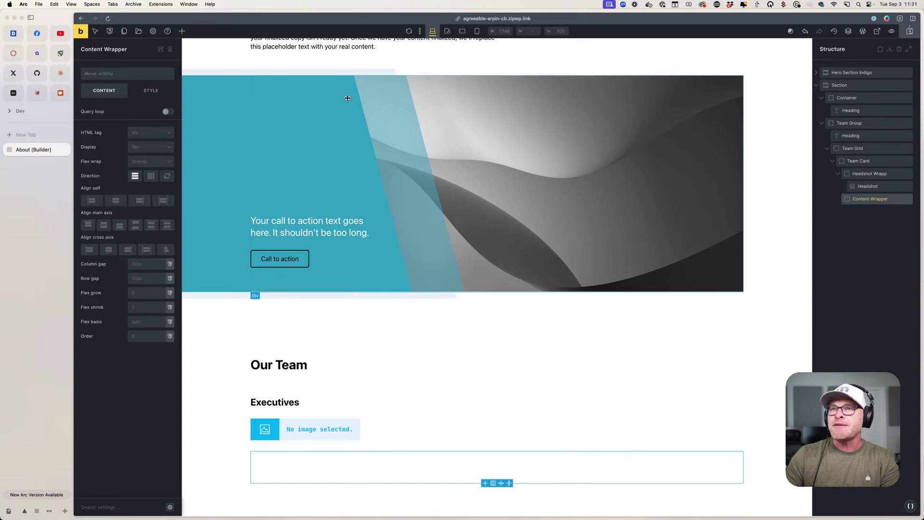
pyautogui.click(181, 32)
pyautogui.write('head')
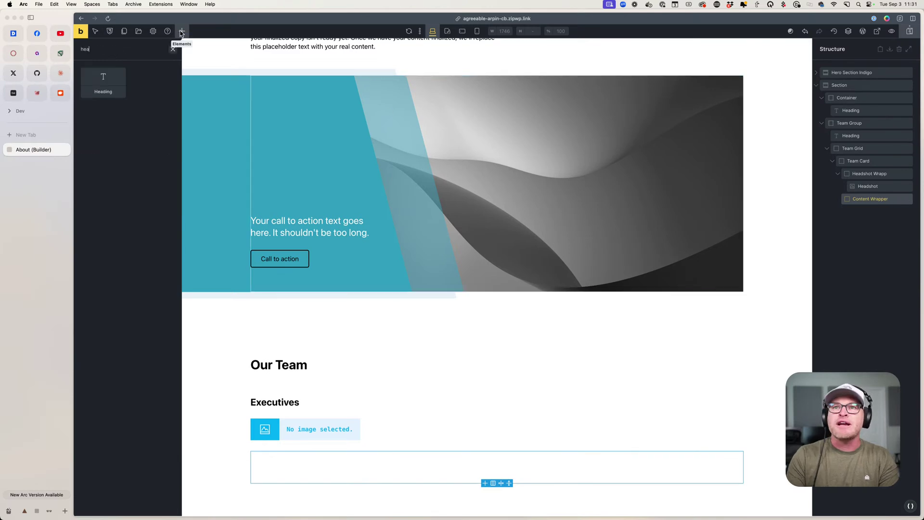
pyautogui.press('Tab')
pyautogui.press('Return')
pyautogui.hotkey('shift', 'Tab')
pyautogui.write('tex')
pyautogui.press('Tab')
pyautogui.press('Return')
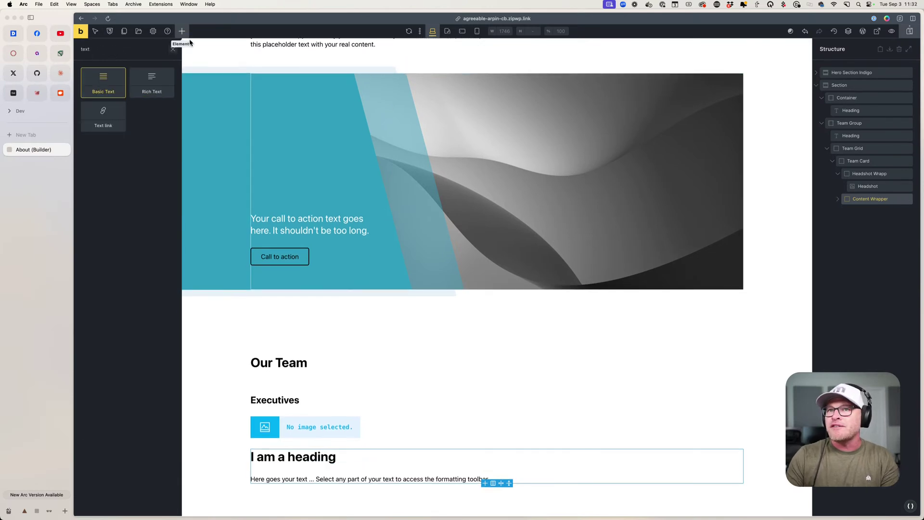
# - Rename the Content Wrapper's heading to "Name" and its Basic Text element to "Title"
pyautogui.click(844, 198)
pyautogui.doubleClick(879, 212)
pyautogui.write('Name')
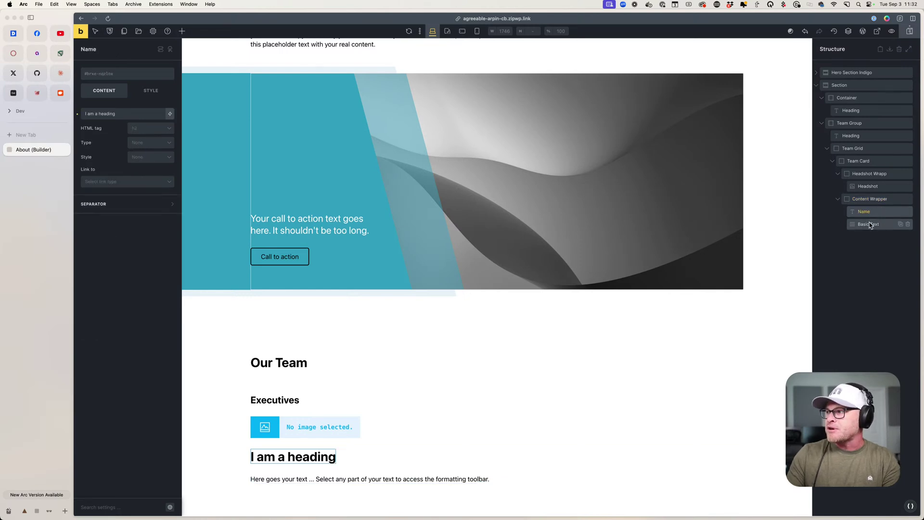
pyautogui.doubleClick(870, 223)
pyautogui.write('Title')
pyautogui.press('Return')
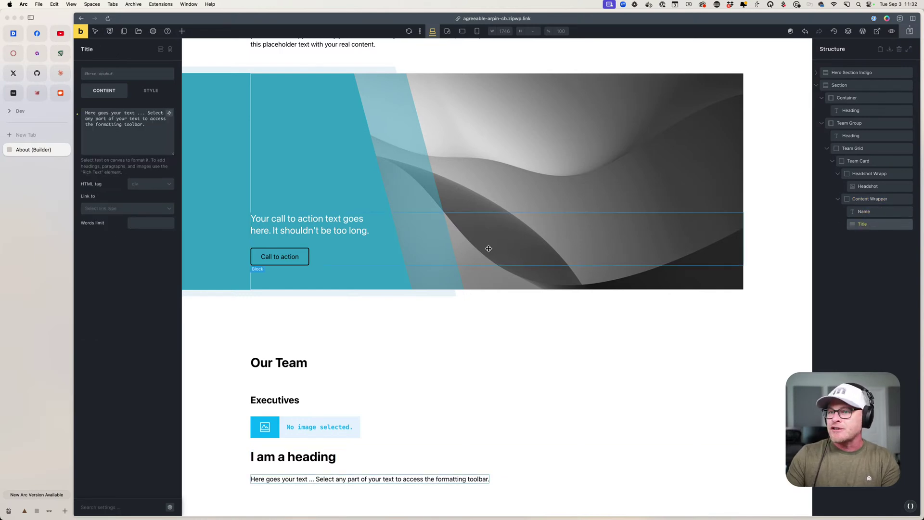
# - Set the HTML tag of the Title text to p and of the Headshot image to figure
pyautogui.click(143, 187)
pyautogui.click(144, 207)
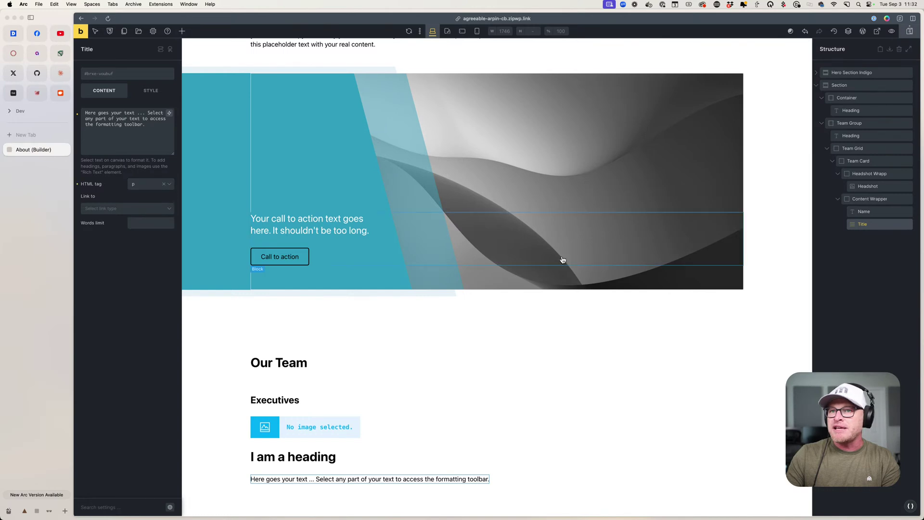
pyautogui.click(870, 187)
pyautogui.click(145, 167)
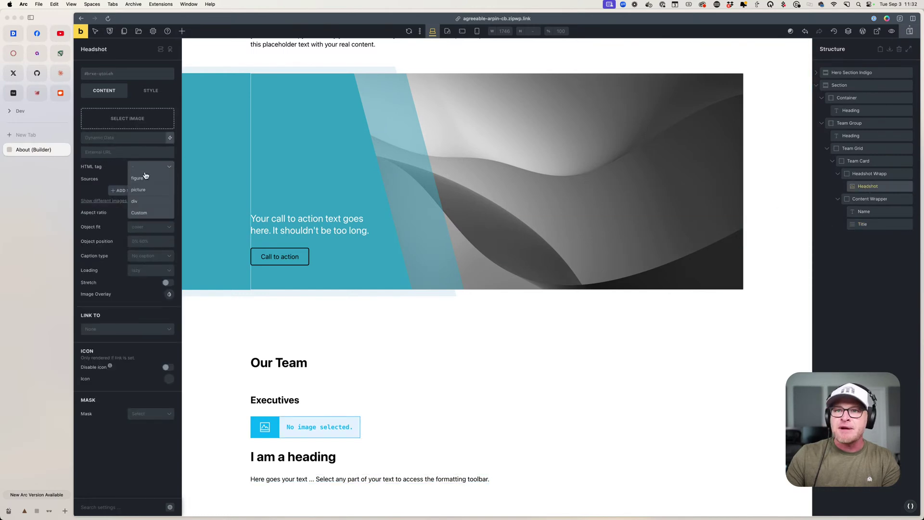
pyautogui.click(150, 181)
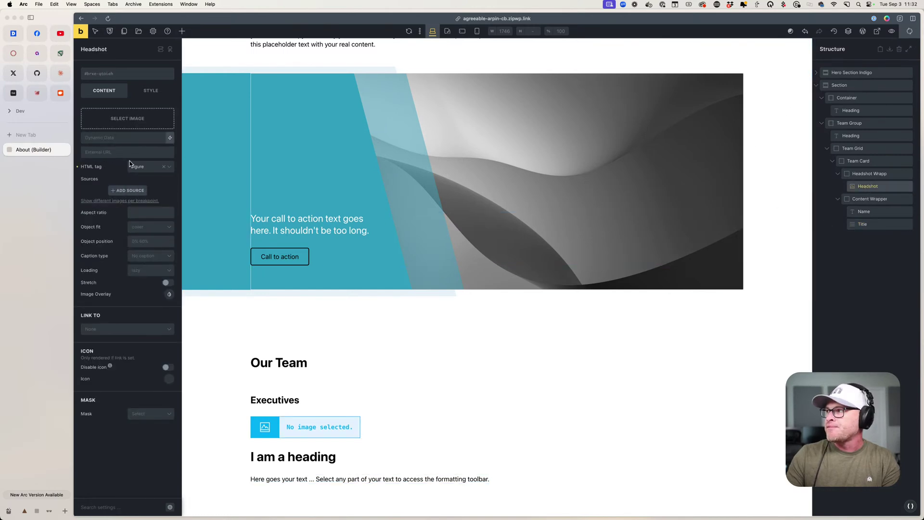
# - Open unsplash.com in a new browser tab and search for "professional headshot"
pyautogui.press('super+t')
pyautogui.write('unsplash.com')
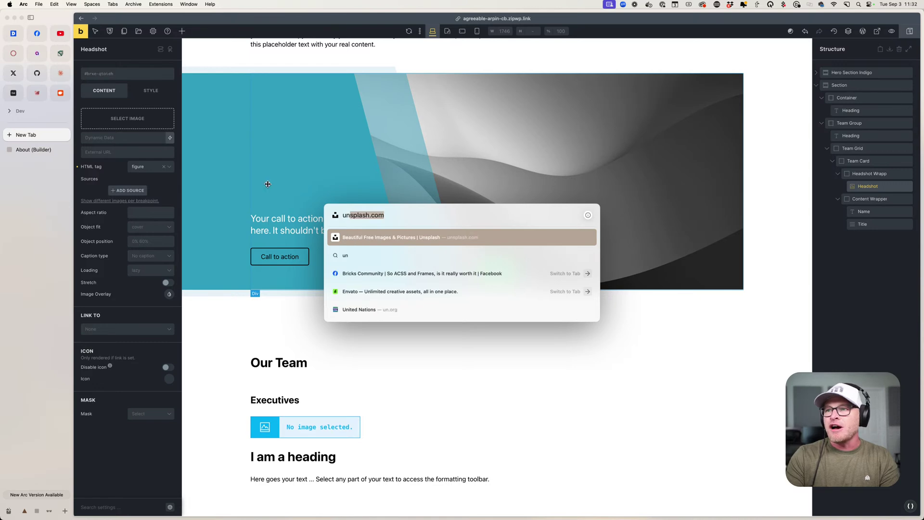
pyautogui.press('Return')
pyautogui.click(365, 35)
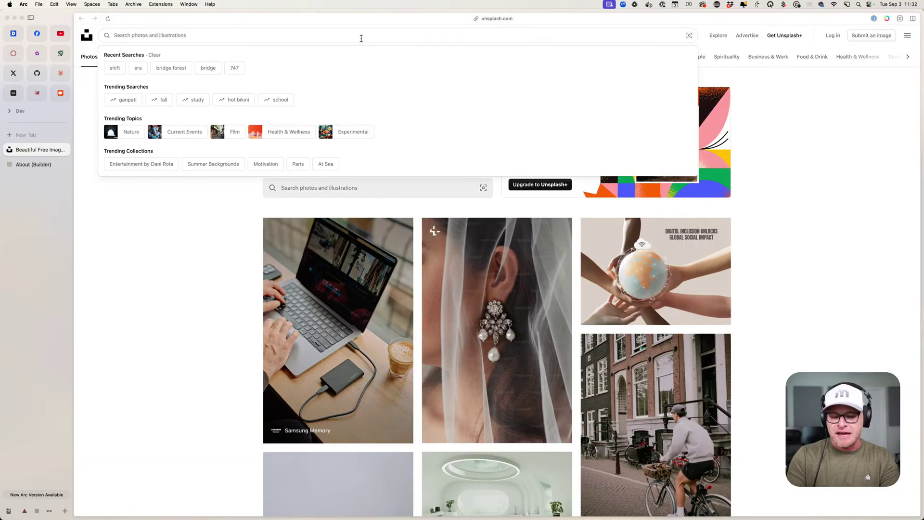
pyautogui.write('professional headshot')
pyautogui.press('Return')
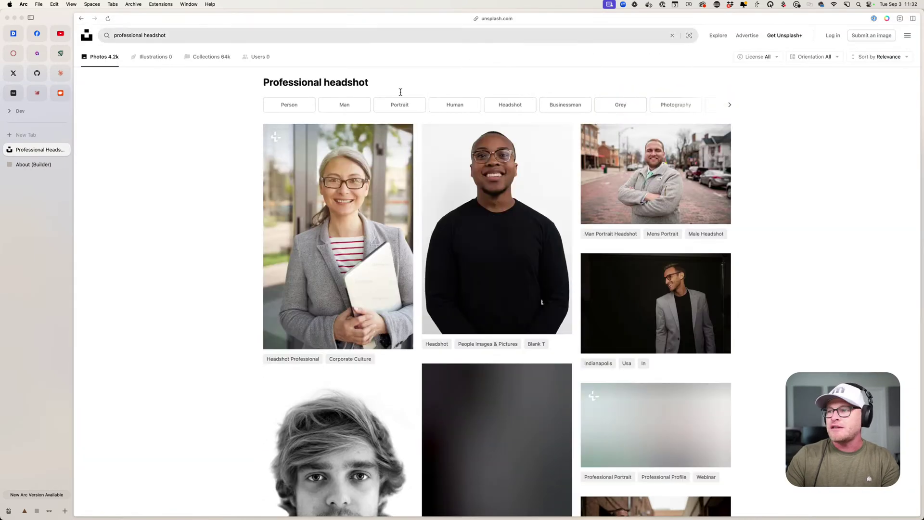
# - Browse the headshot results and download the photo of the man in a light blue suit seated in a restaurant
pyautogui.scroll(-2, 736, 171)
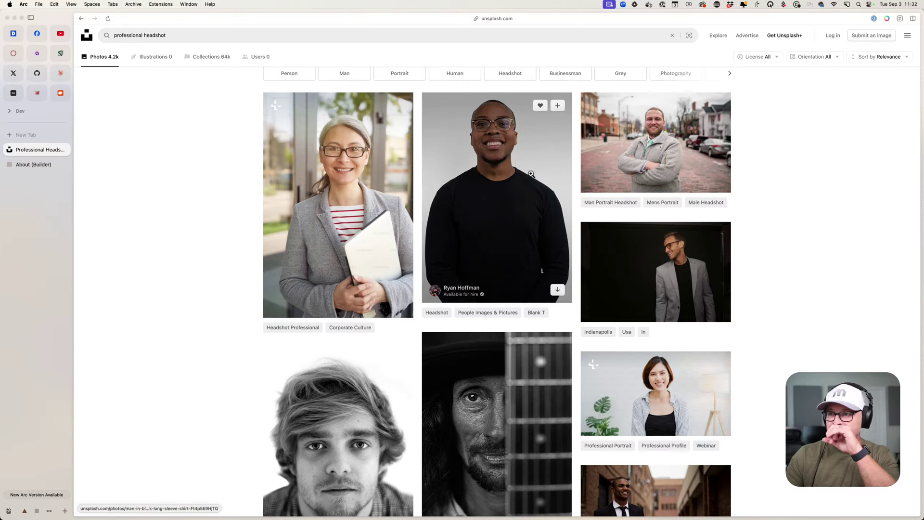
pyautogui.scroll(-3, 517, 164)
pyautogui.scroll(-3, 629, 229)
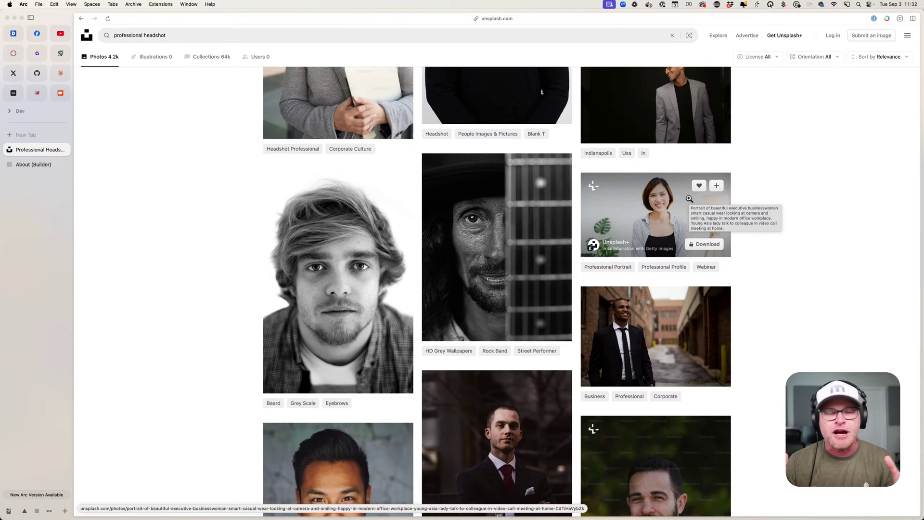
pyautogui.scroll(-8, 688, 231)
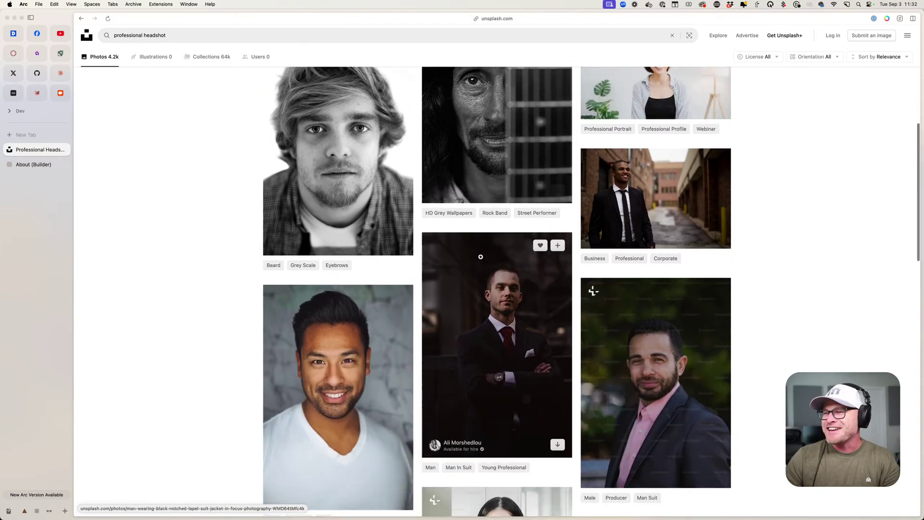
pyautogui.scroll(-4, 687, 256)
pyautogui.scroll(3, 687, 256)
pyautogui.scroll(-2, 688, 260)
pyautogui.scroll(-6, 689, 260)
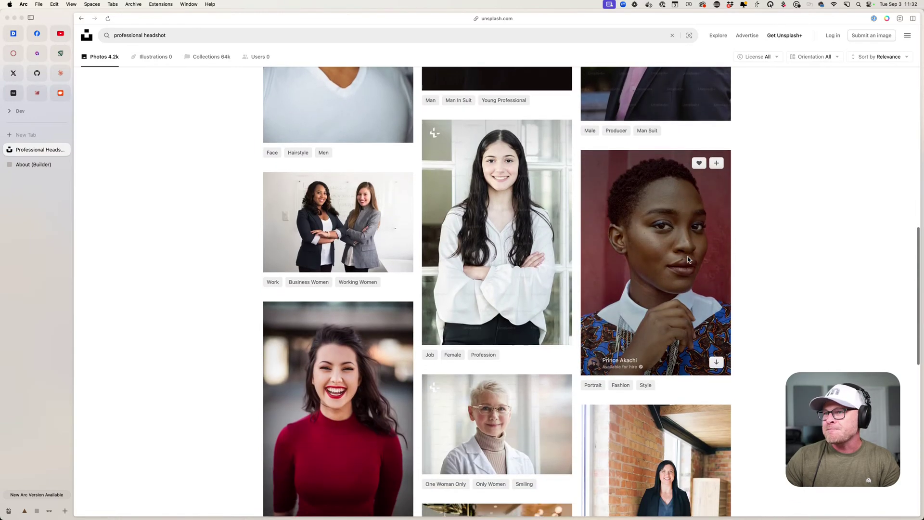
pyautogui.scroll(-3, 613, 253)
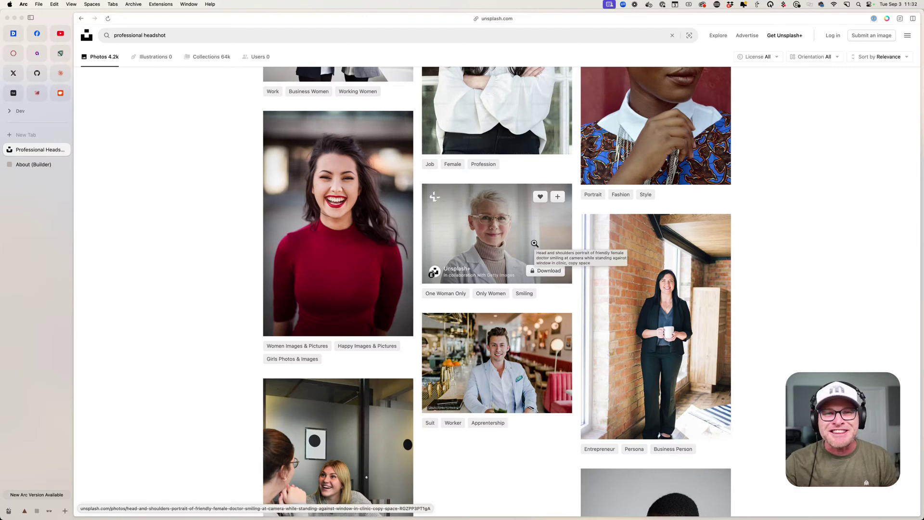
pyautogui.scroll(-6, 509, 264)
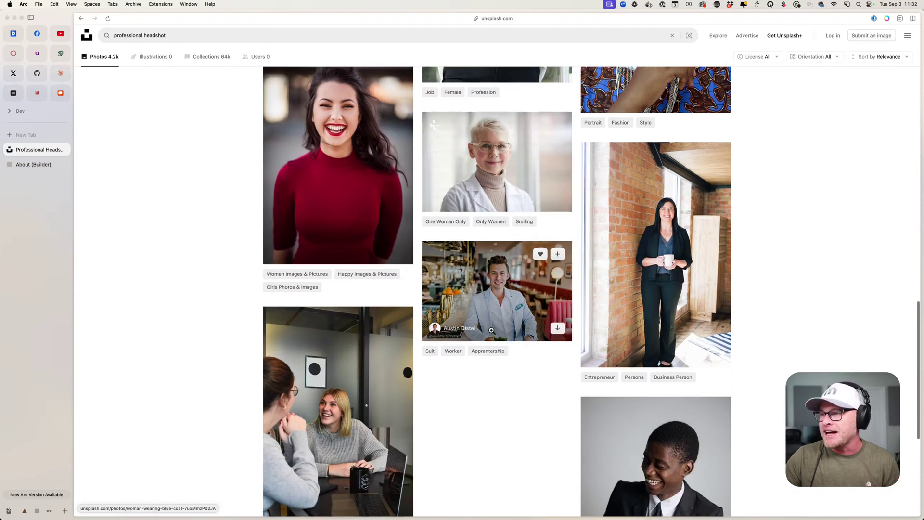
pyautogui.scroll(4, 506, 327)
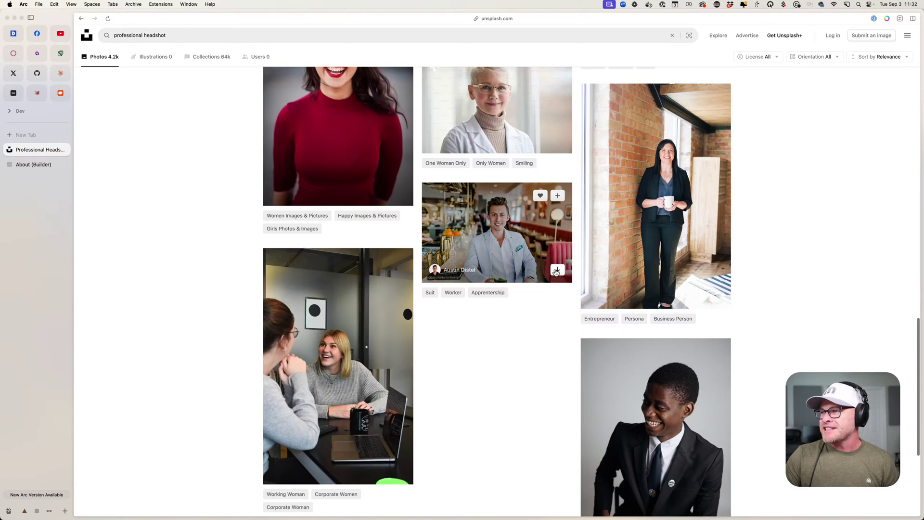
pyautogui.click(557, 270)
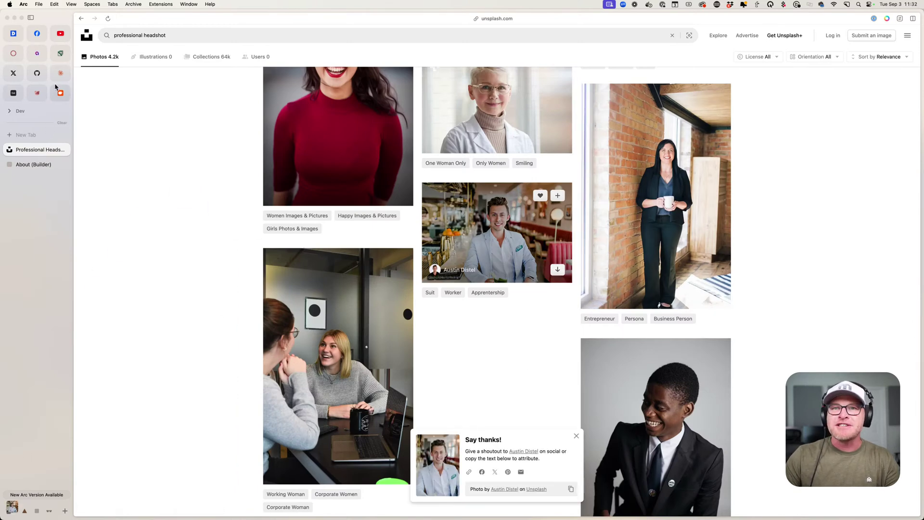
# - Return to the page builder, open image selection for the Headshot element and try to upload the downloaded photo from Downloads
pyautogui.click(32, 164)
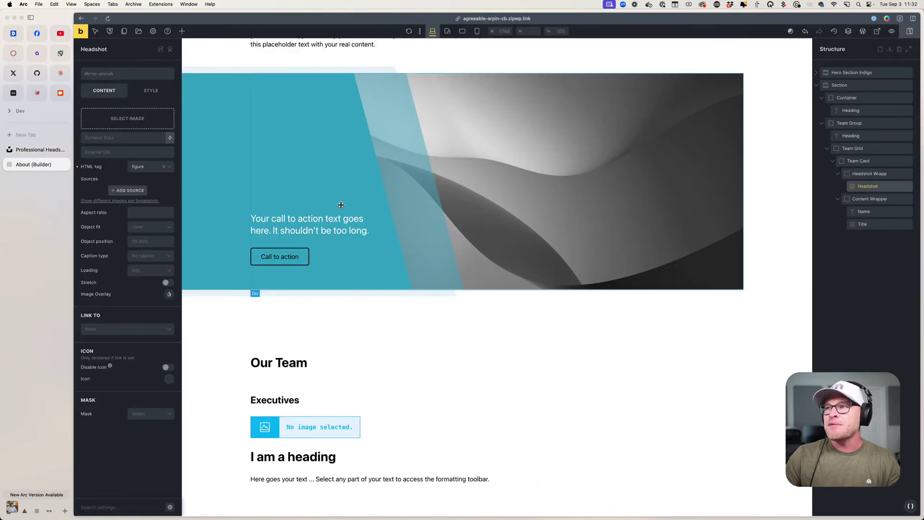
pyautogui.click(127, 120)
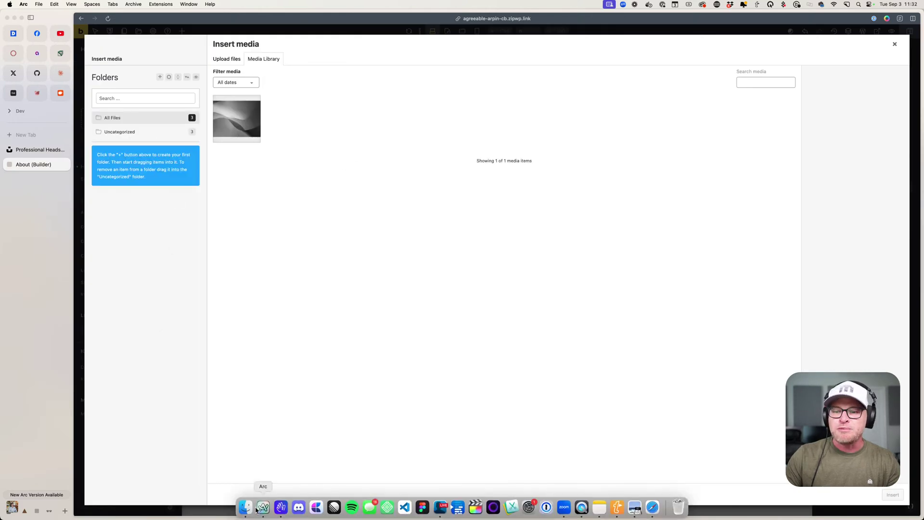
pyautogui.click(246, 510)
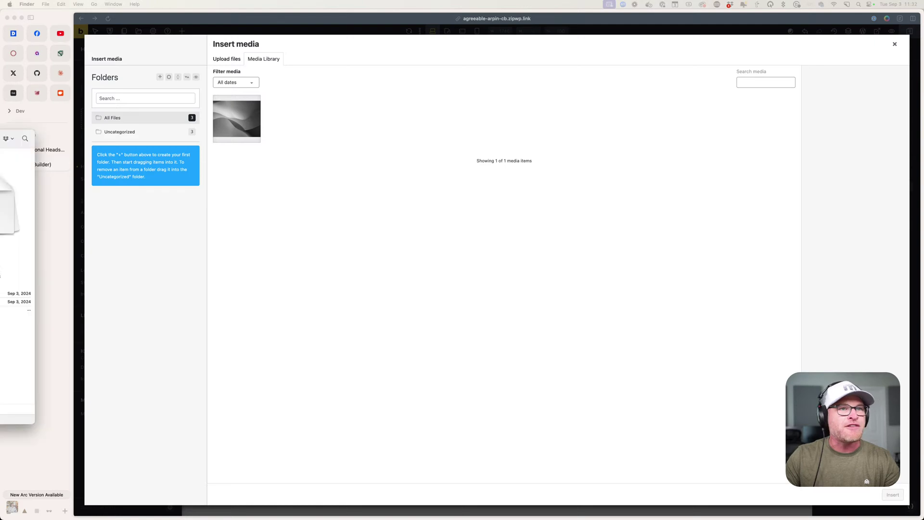
pyautogui.click(278, 228)
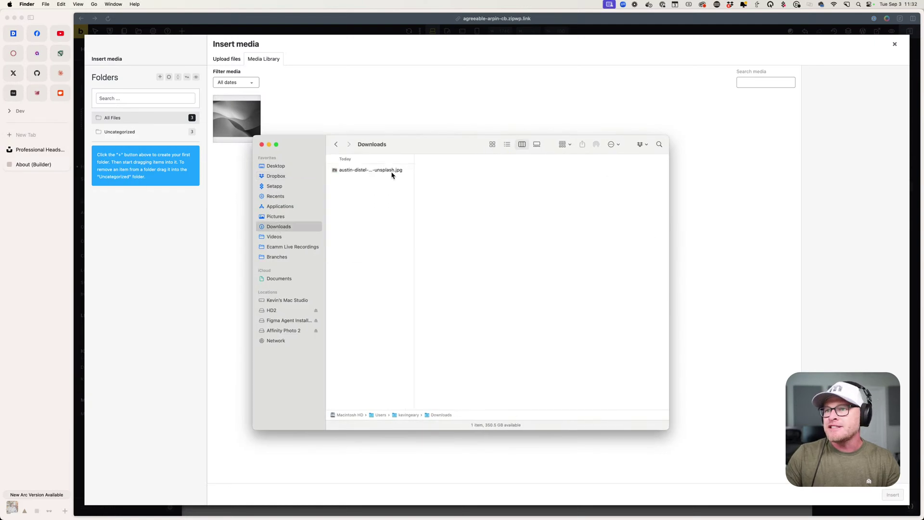
pyautogui.moveTo(382, 173); pyautogui.dragTo(489, 124)
pyautogui.click(398, 245)
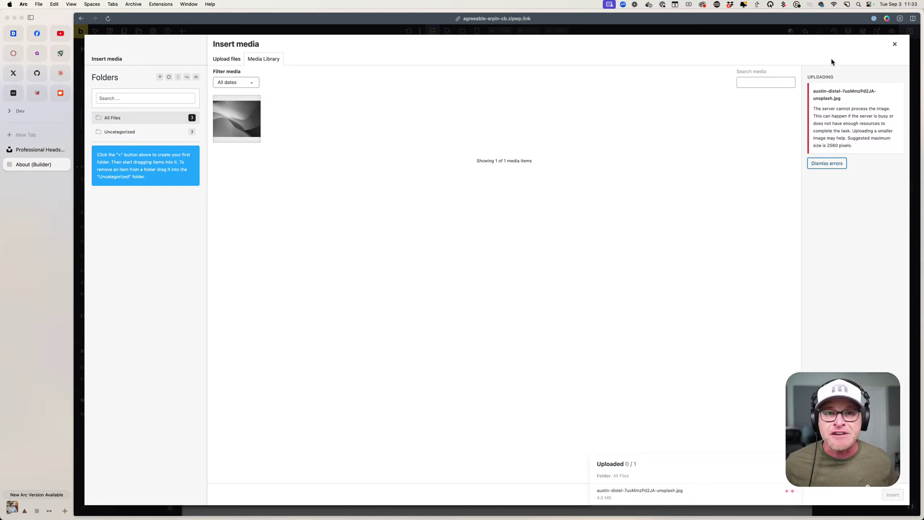
# - Open squoosh.app in a new browser tab and load the downloaded photo from the Downloads folder into it
pyautogui.press('super+t')
pyautogui.write('squoosh.app')
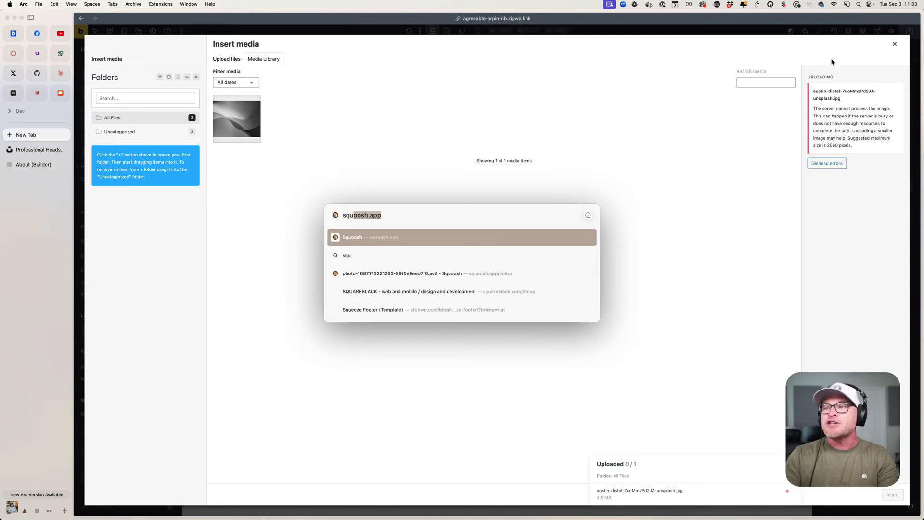
pyautogui.press('Return')
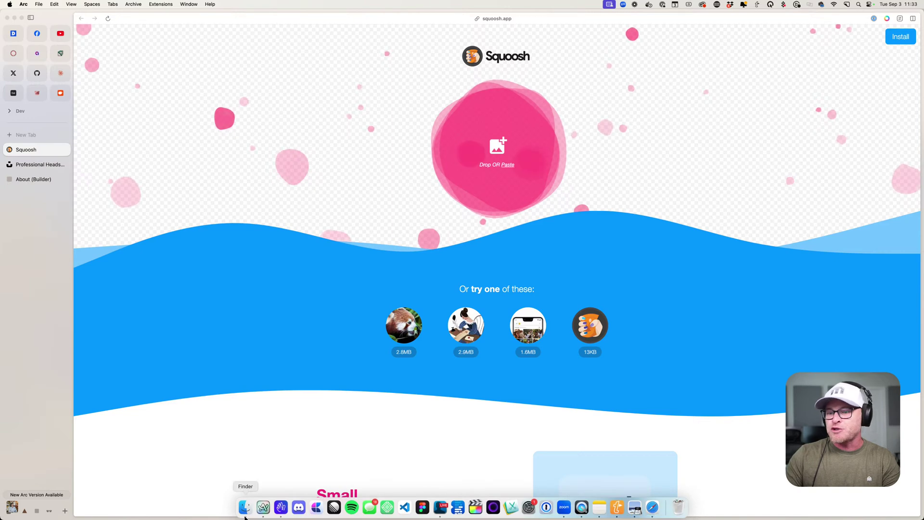
pyautogui.click(244, 508)
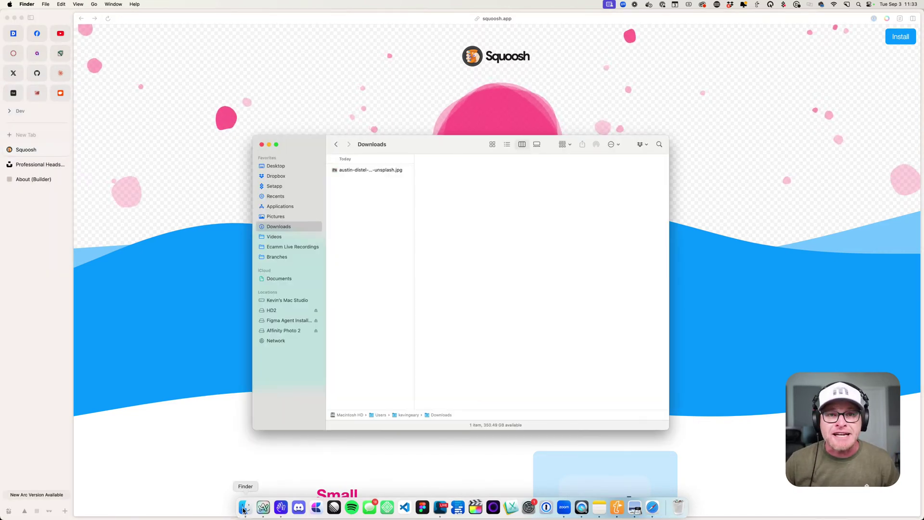
pyautogui.moveTo(398, 171); pyautogui.dragTo(631, 90)
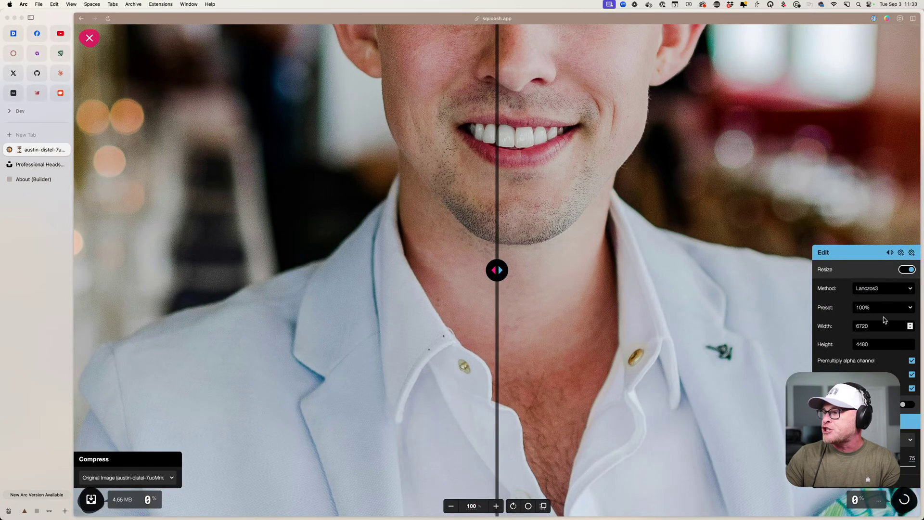
# - Resize the photo to a width of 1920 pixels and download the compressed copy
pyautogui.doubleClick(883, 325)
pyautogui.write('1920')
pyautogui.press('Tab')
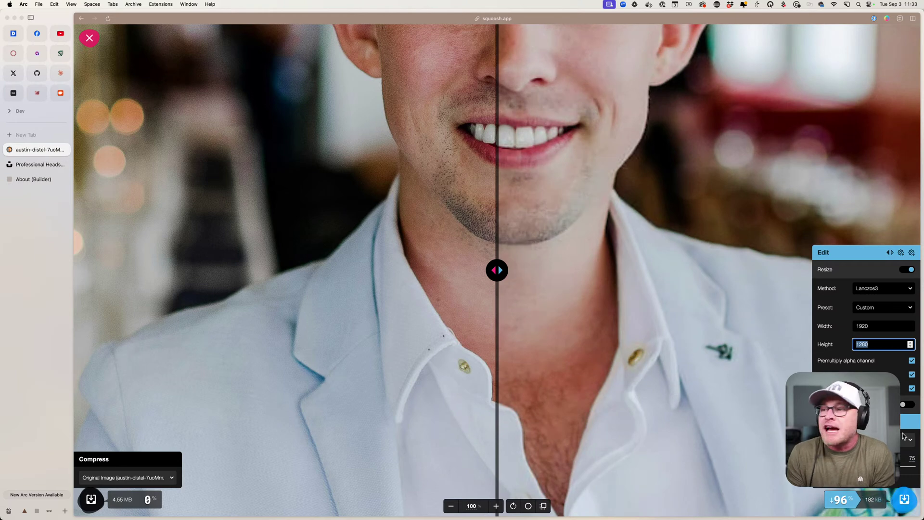
pyautogui.click(900, 499)
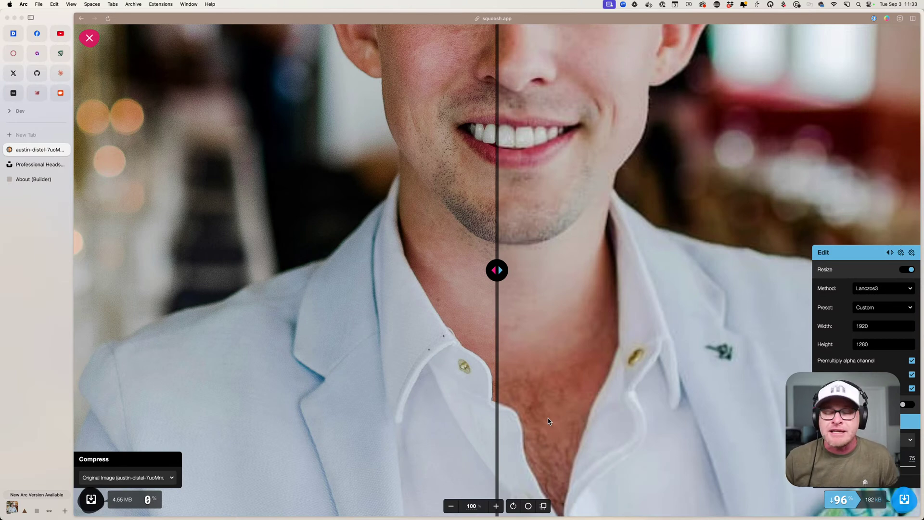
# - Return to the page builder, upload the compressed photo to the media library and insert it as the Headshot image
pyautogui.click(67, 182)
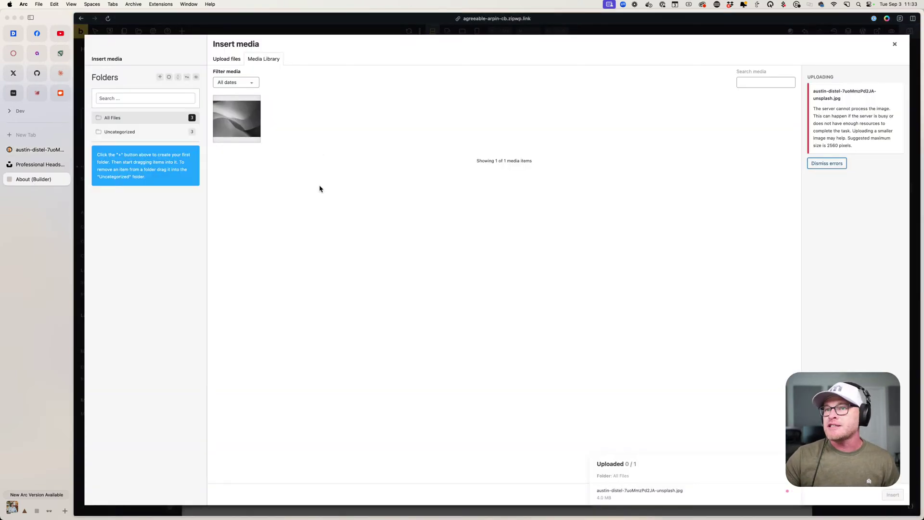
pyautogui.moveTo(29, 476); pyautogui.dragTo(318, 424)
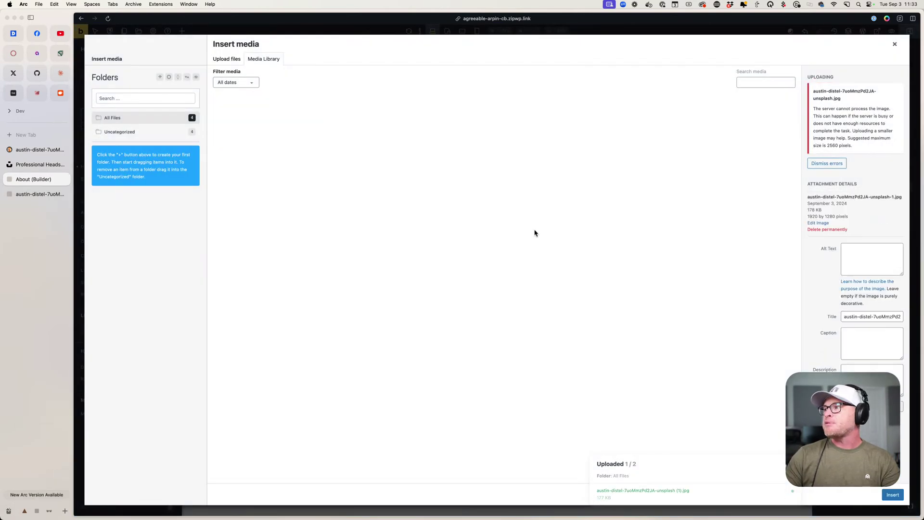
pyautogui.click(892, 494)
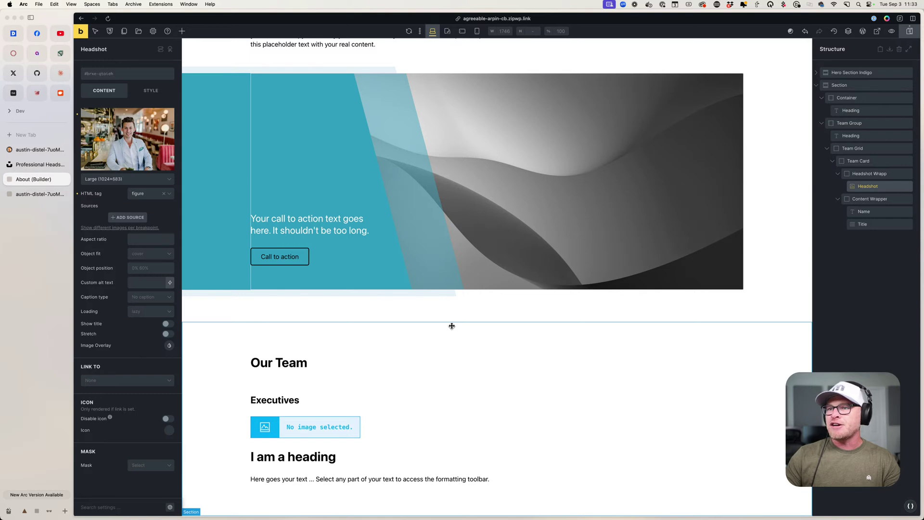
pyautogui.scroll(-5, 528, 367)
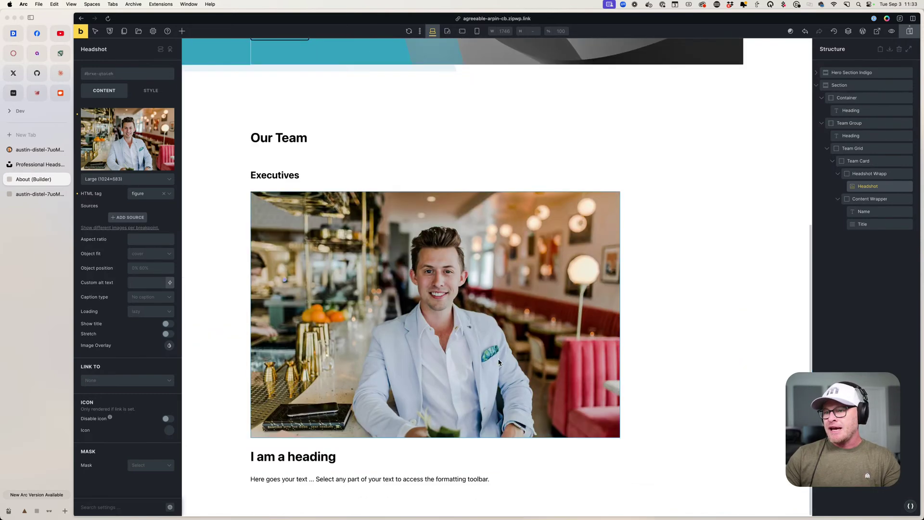
# - Set the HTML tag of the Team Card's Name heading to h4
pyautogui.click(308, 456)
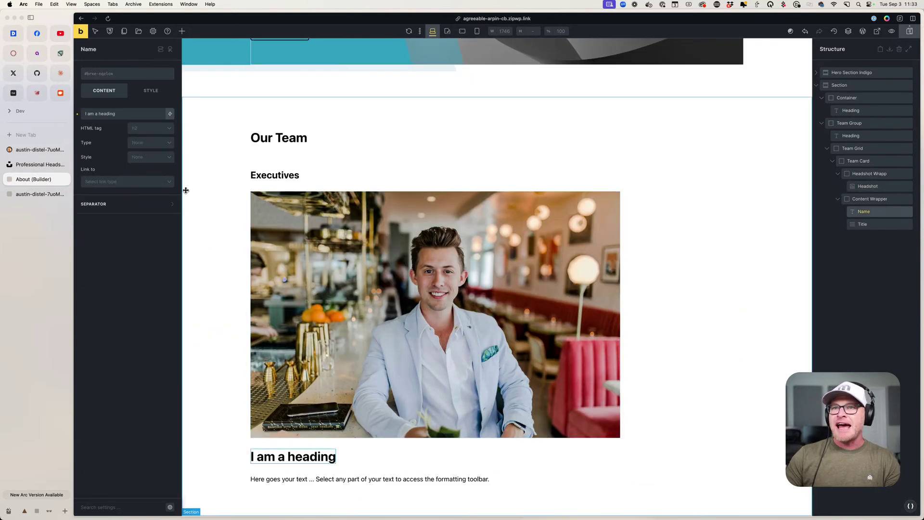
pyautogui.click(151, 129)
pyautogui.click(140, 162)
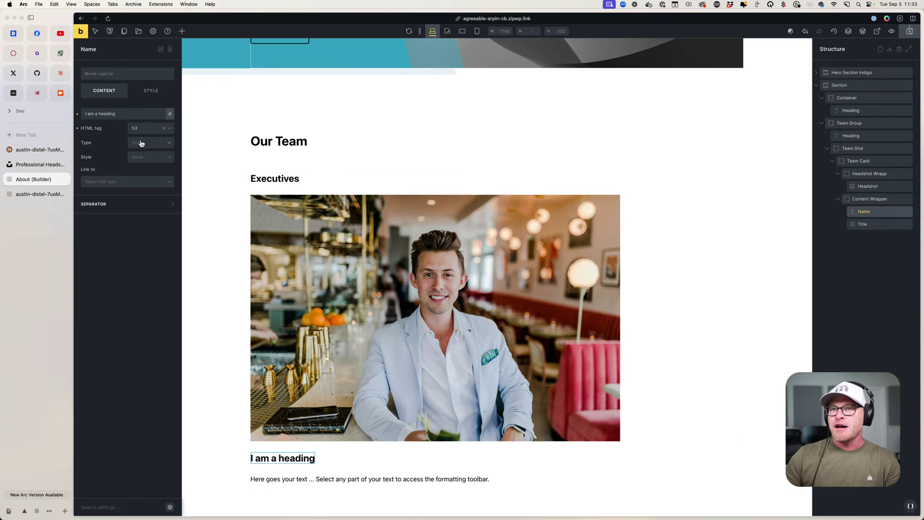
pyautogui.click(144, 128)
pyautogui.click(143, 174)
# - Check the heading levels of "Executives" and "Our Team", and select the Team Card's Content Wrapper
pyautogui.click(249, 181)
pyautogui.click(275, 145)
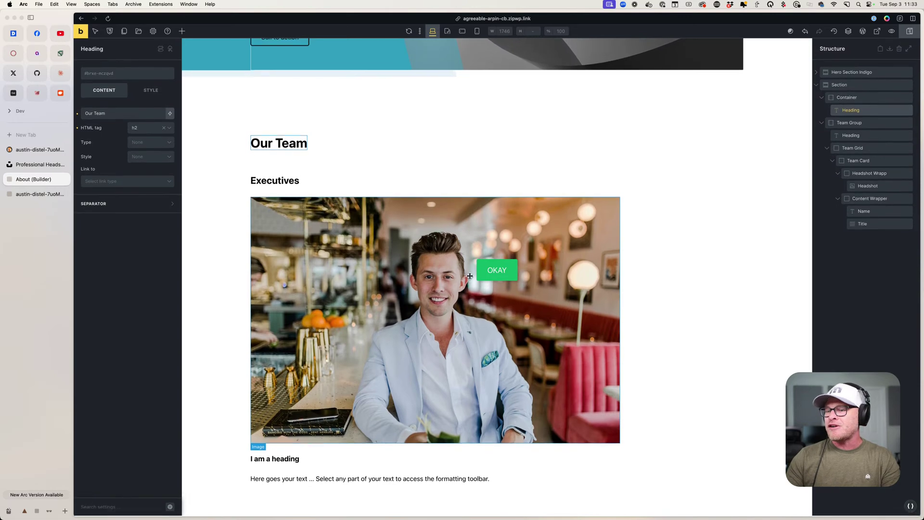
pyautogui.click(321, 467)
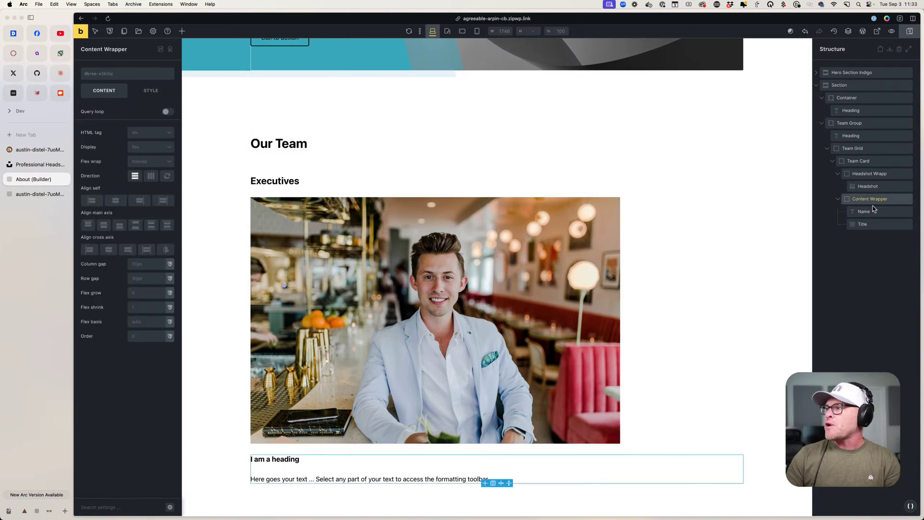
# - Generate and apply BEM classes for the Team Card and its child elements, using team-card as the block name
pyautogui.click(875, 161)
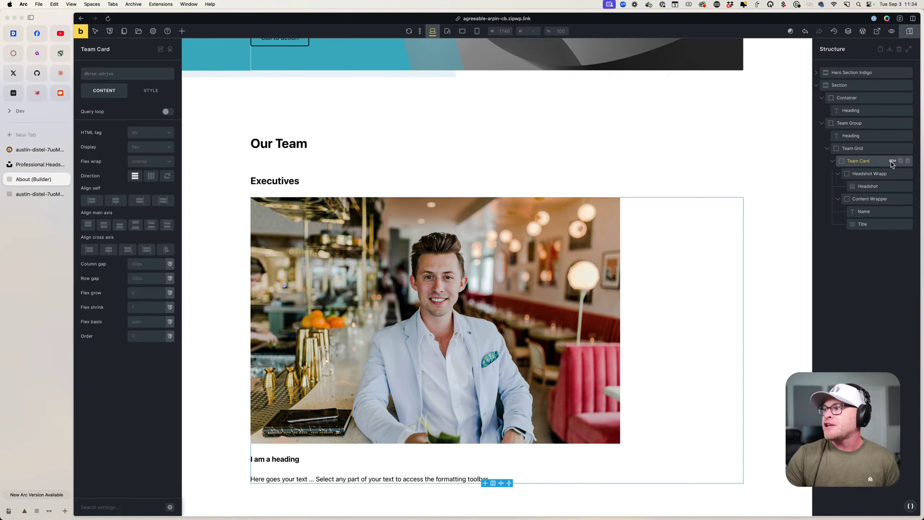
pyautogui.click(890, 161)
pyautogui.moveTo(828, 172); pyautogui.dragTo(629, 149)
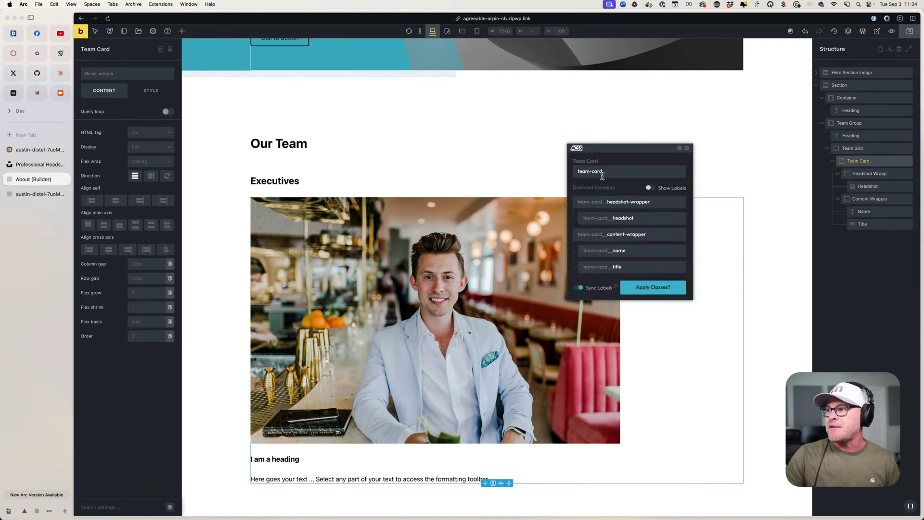
pyautogui.click(671, 290)
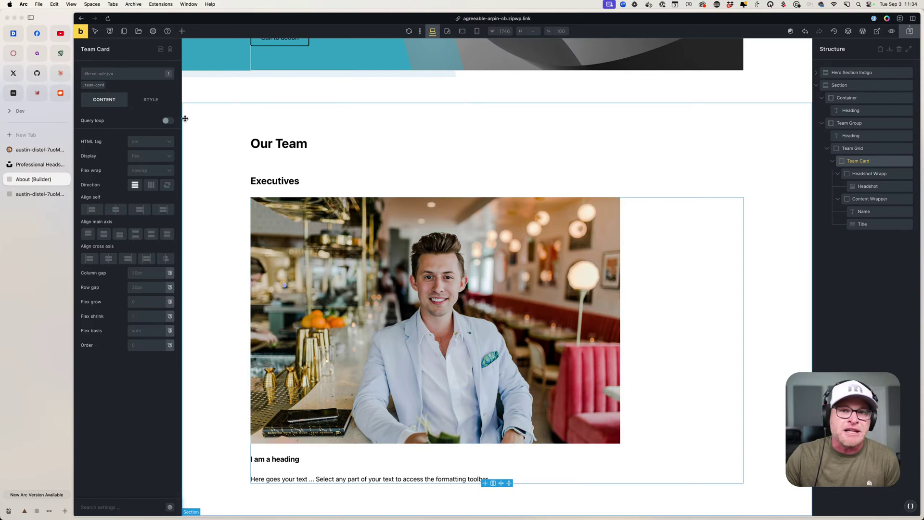
pyautogui.click(872, 174)
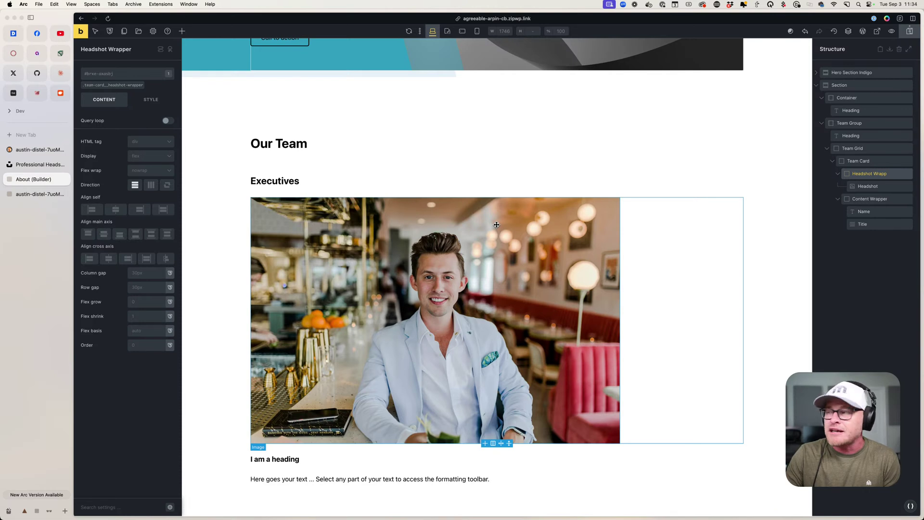
# - Add the class team-grid to the Team Grid and the class team-group to the Team Group
pyautogui.click(853, 149)
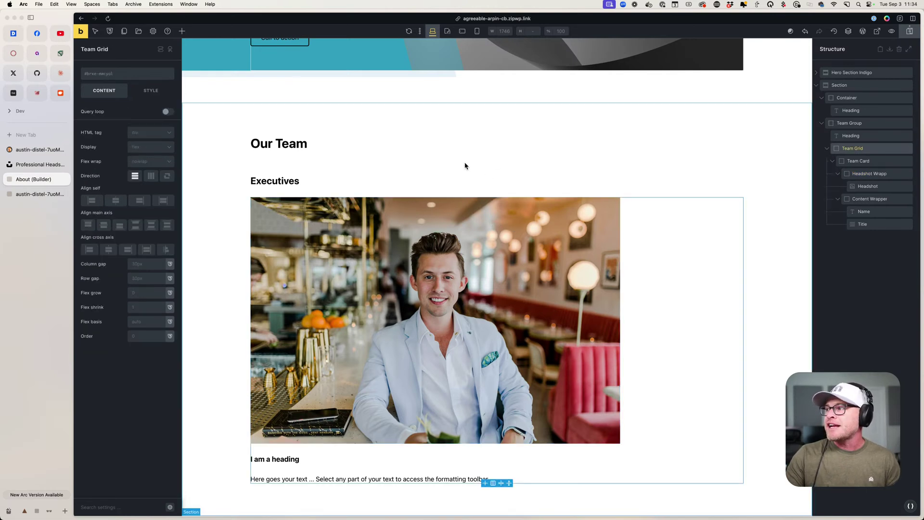
pyautogui.click(102, 79)
pyautogui.write('team-grid')
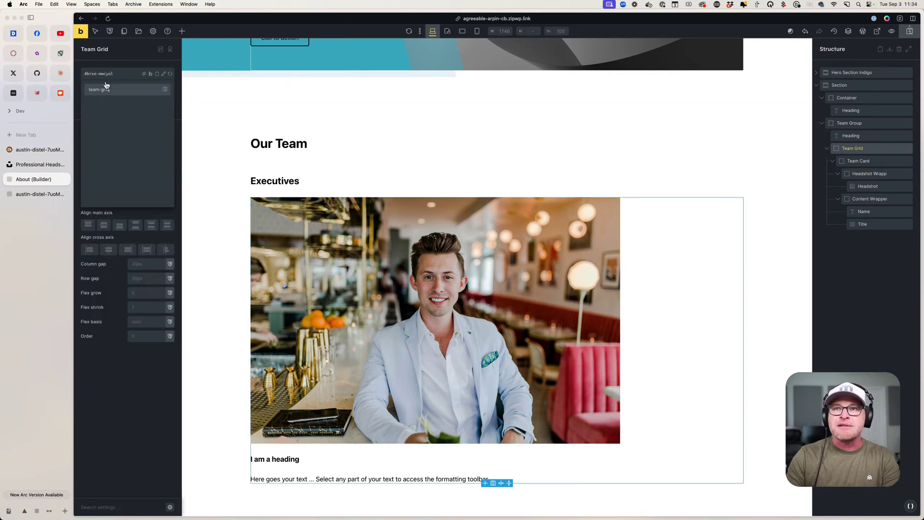
pyautogui.press('Return')
pyautogui.click(850, 123)
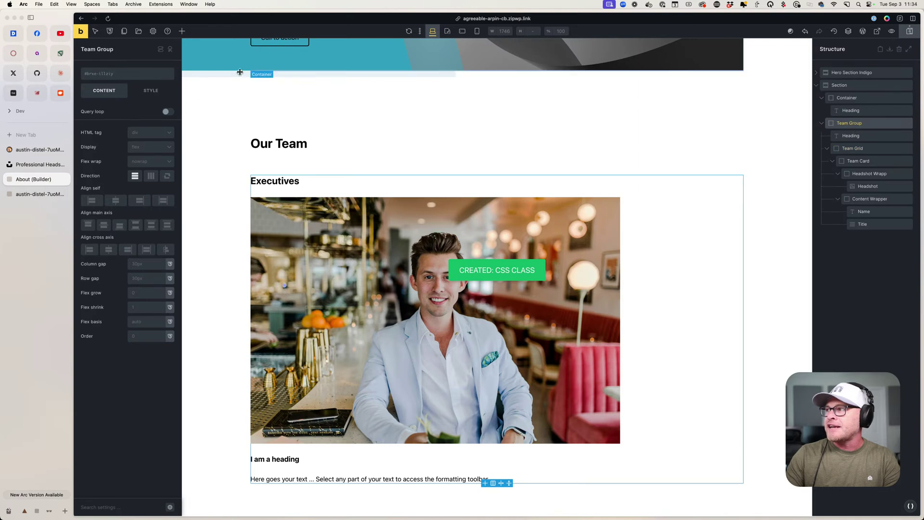
pyautogui.click(115, 77)
pyautogui.write('team-group')
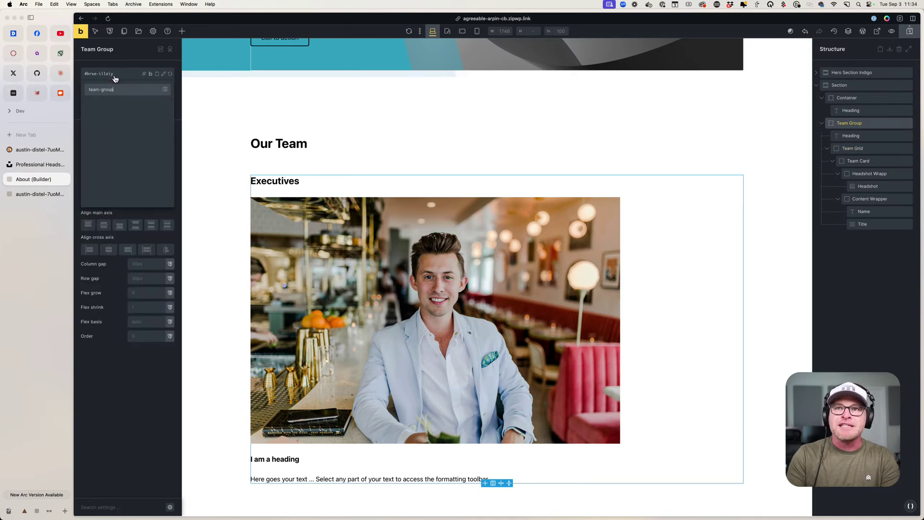
pyautogui.press('Return')
# - Add the class team-group__heading to the "Executives" heading, and collapse and select the Team Grid
pyautogui.click(861, 135)
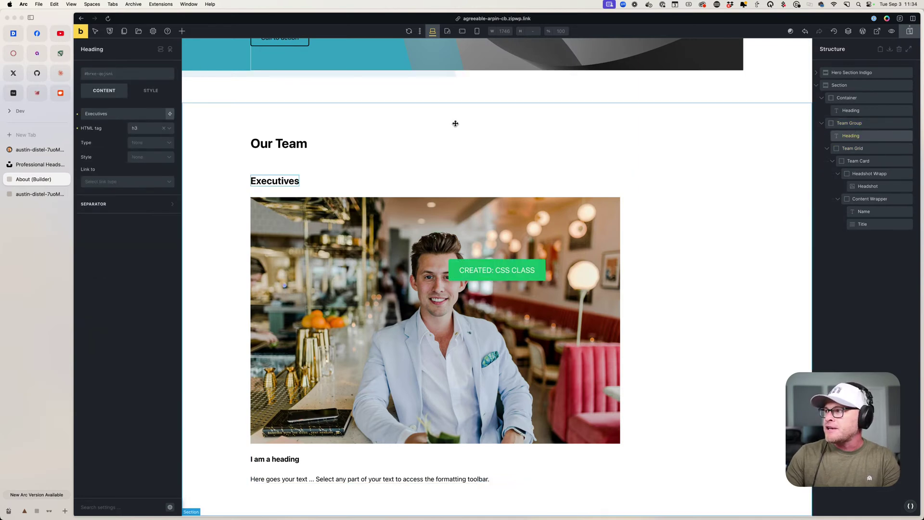
pyautogui.click(110, 76)
pyautogui.write('team-')
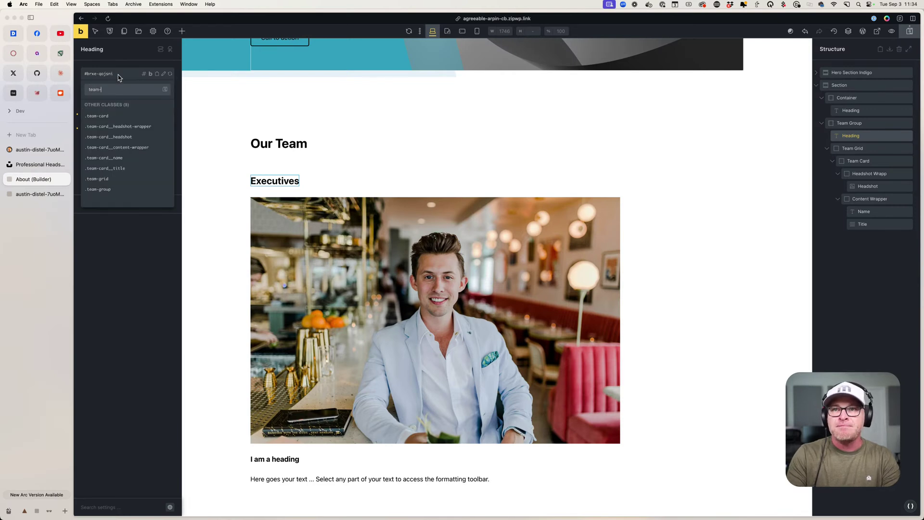
pyautogui.write('group__heading')
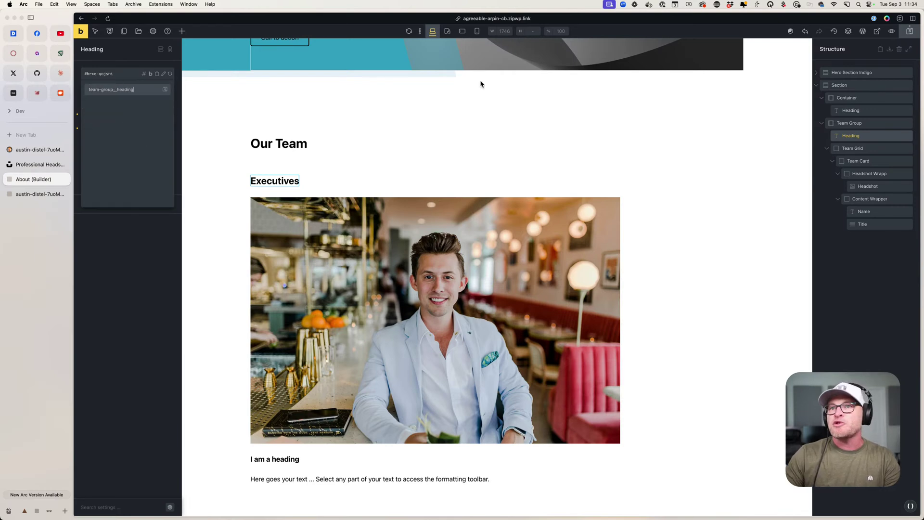
pyautogui.press('Return')
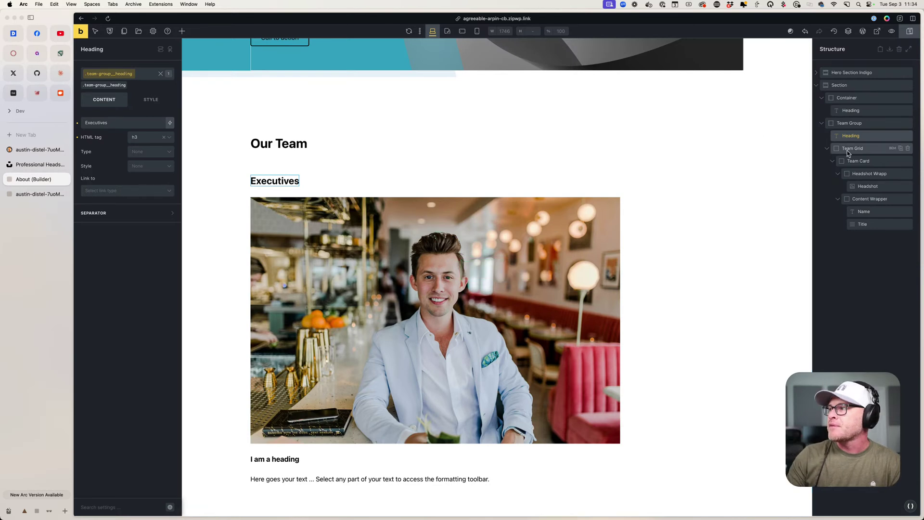
pyautogui.click(827, 149)
pyautogui.click(843, 148)
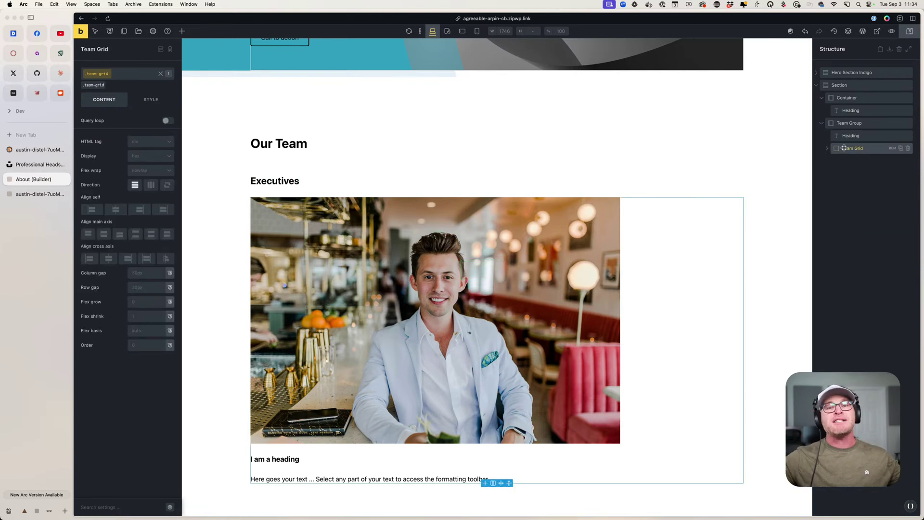
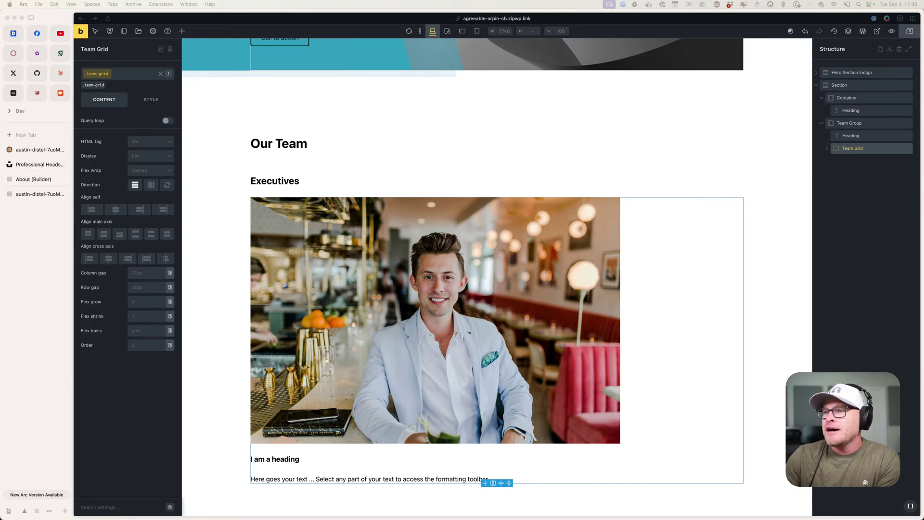
pyautogui.click(846, 124)
pyautogui.click(148, 159)
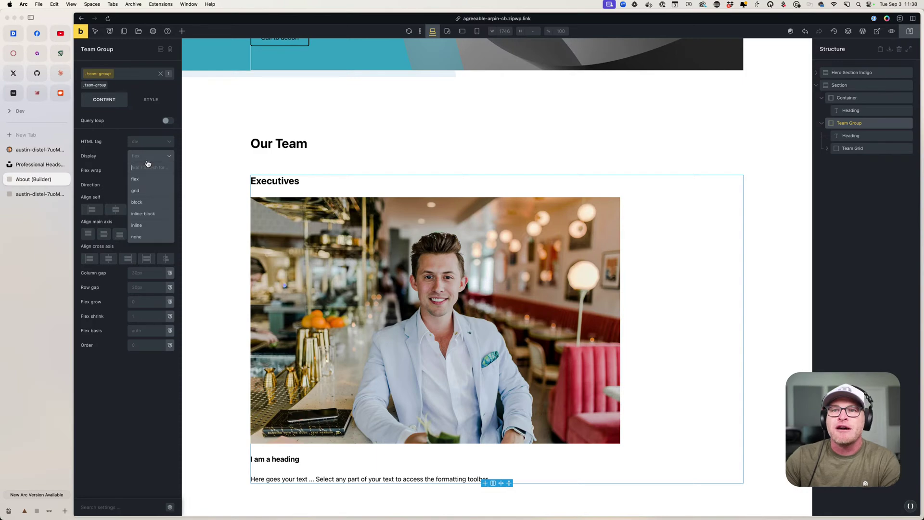
pyautogui.click(145, 191)
pyautogui.rightClick(137, 185)
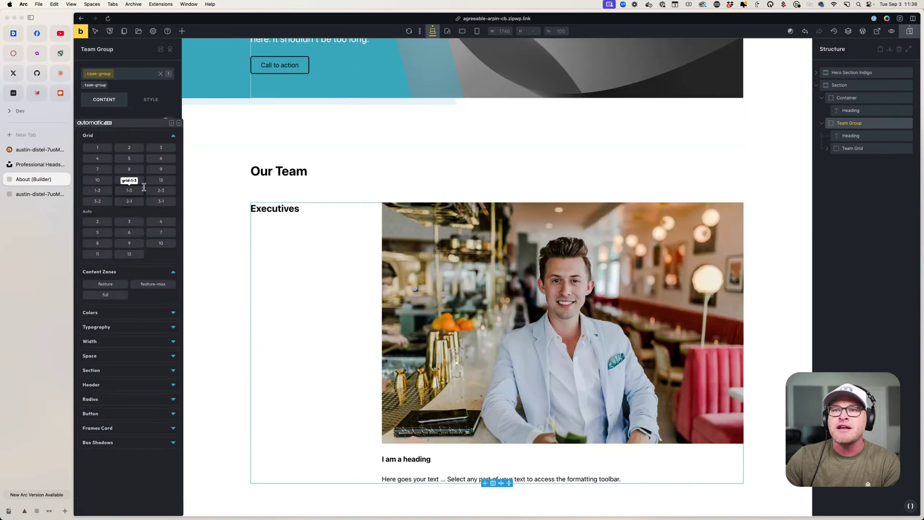
pyautogui.click(161, 149)
pyautogui.rightClick(136, 172)
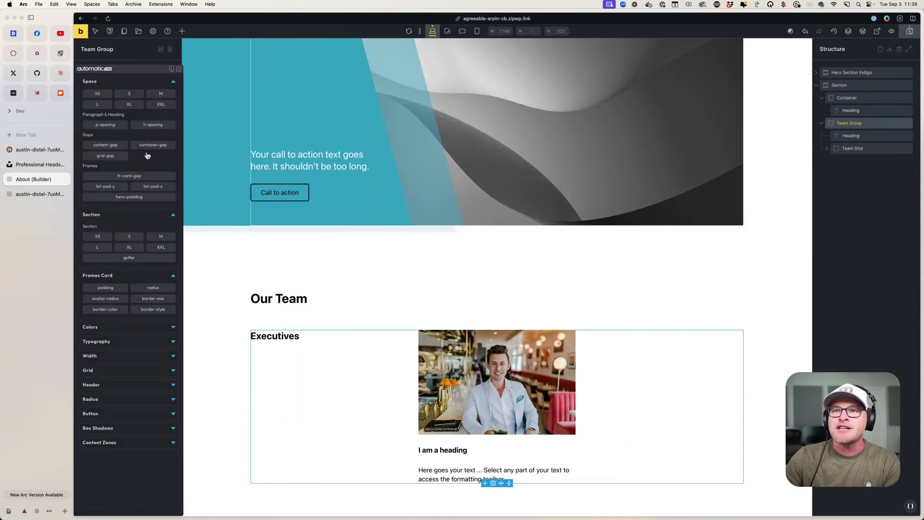
pyautogui.click(103, 156)
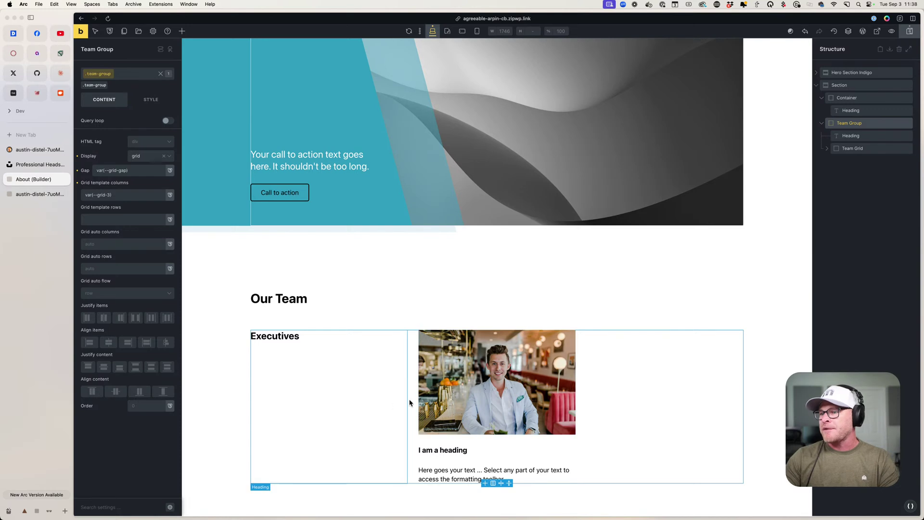
pyautogui.press('super+z')
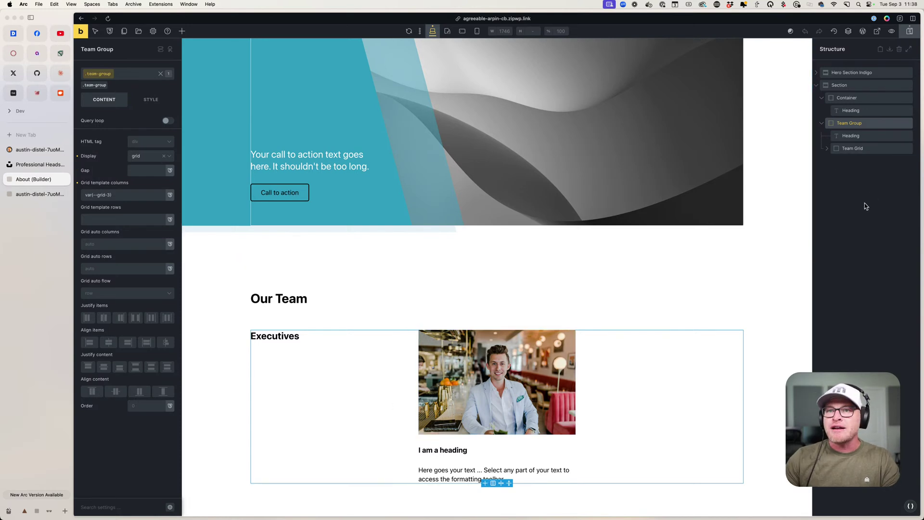
pyautogui.press('super+z')
pyautogui.scroll(-3, 356, 209)
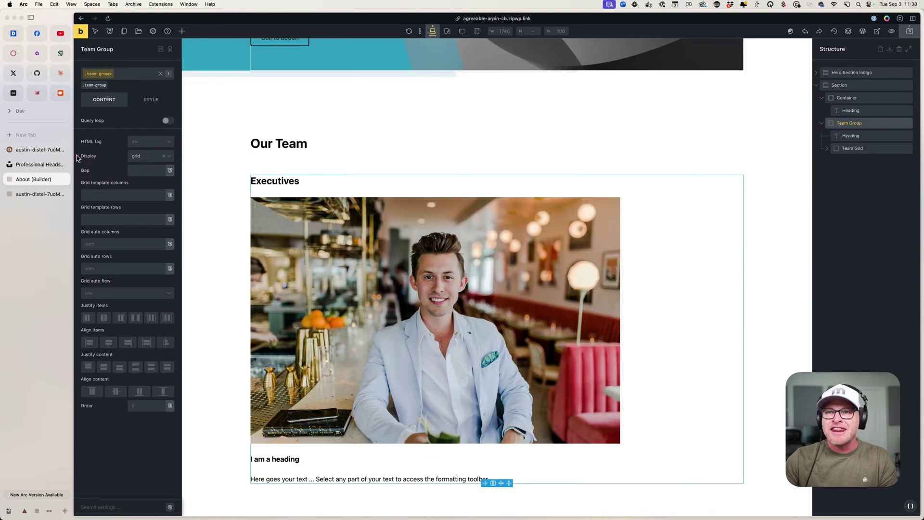
# - Set the Team Grid's display to grid with template columns var(--grid-3) and gap var(--grid-gap)
pyautogui.click(847, 148)
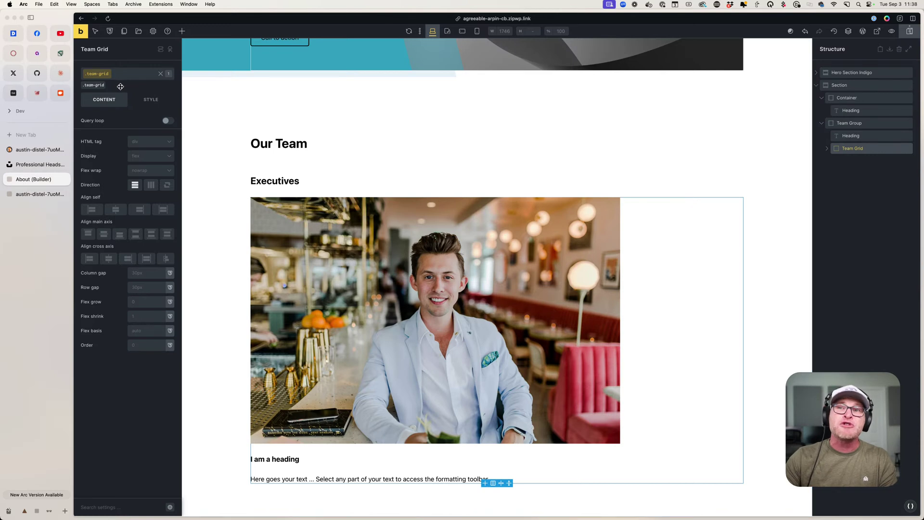
pyautogui.click(160, 157)
pyautogui.click(155, 191)
pyautogui.click(127, 196)
pyautogui.click(155, 148)
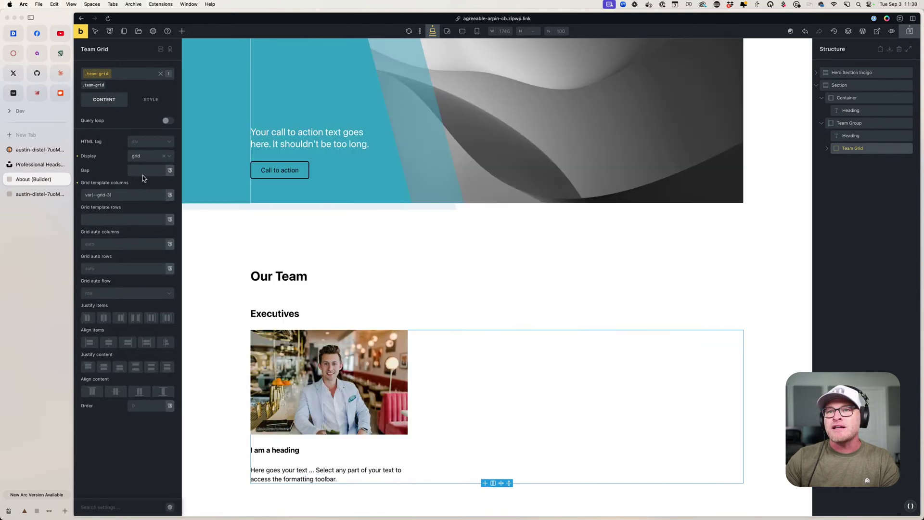
pyautogui.click(170, 171)
pyautogui.click(110, 158)
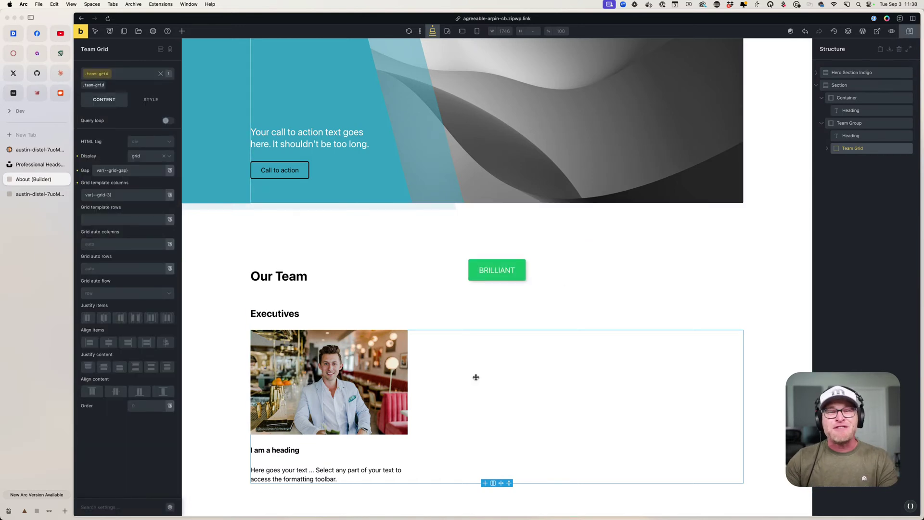
pyautogui.click(487, 289)
pyautogui.click(505, 332)
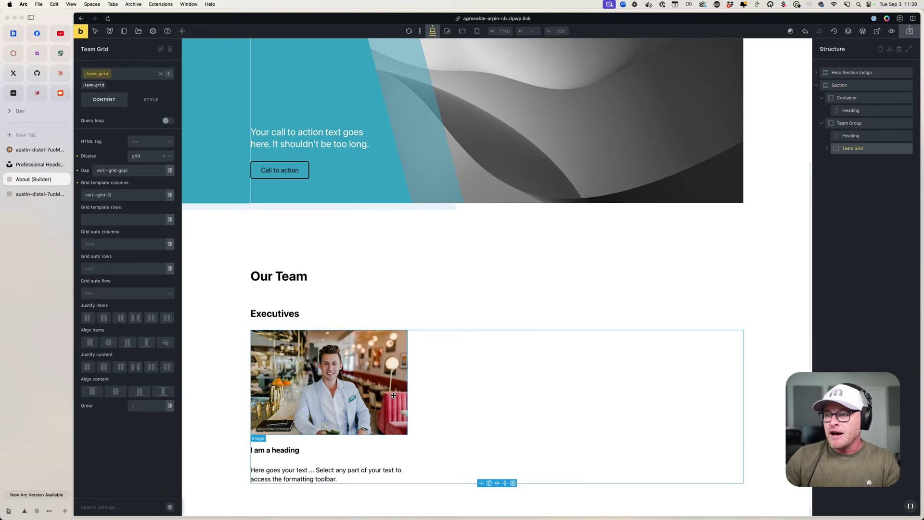
# - Duplicate the Team Card twice to fill the three columns of the Team Grid
pyautogui.click(829, 150)
pyautogui.click(867, 161)
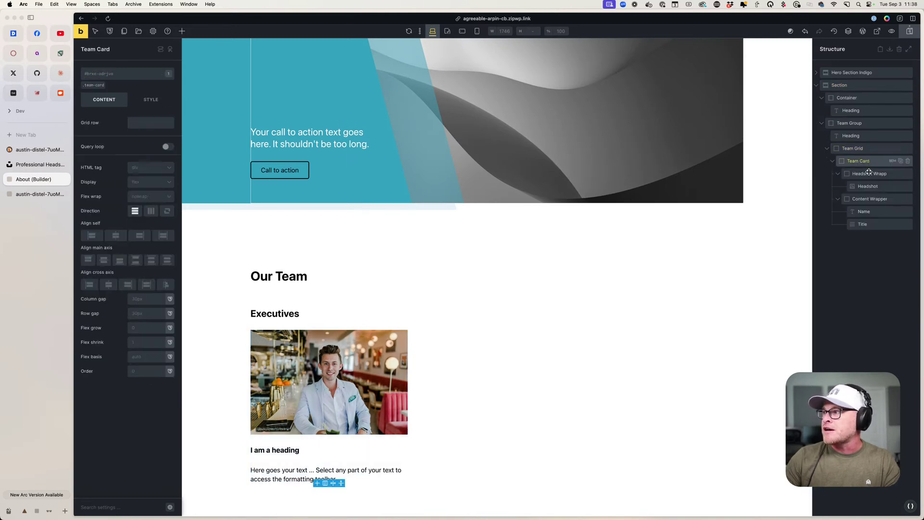
pyautogui.press('shift+super+d')
pyautogui.press('shift+super+d')
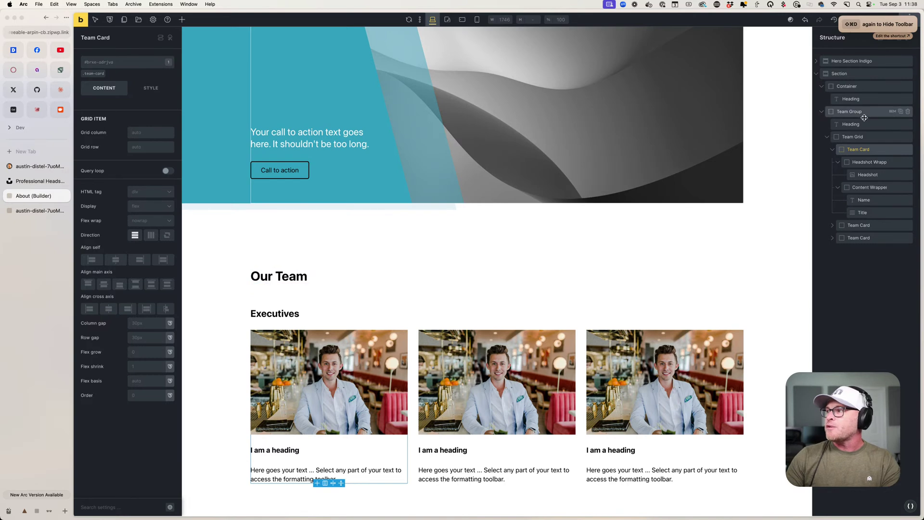
# - Duplicate the whole Team Group and change the copy's heading to "Managers"
pyautogui.click(850, 111)
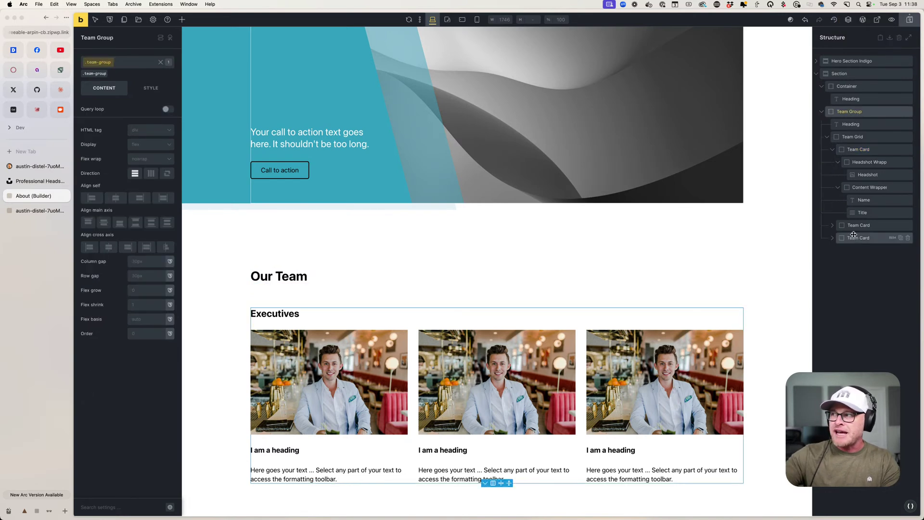
pyautogui.press('shift+super+d')
pyautogui.scroll(-2, 323, 207)
pyautogui.scroll(-3, 323, 207)
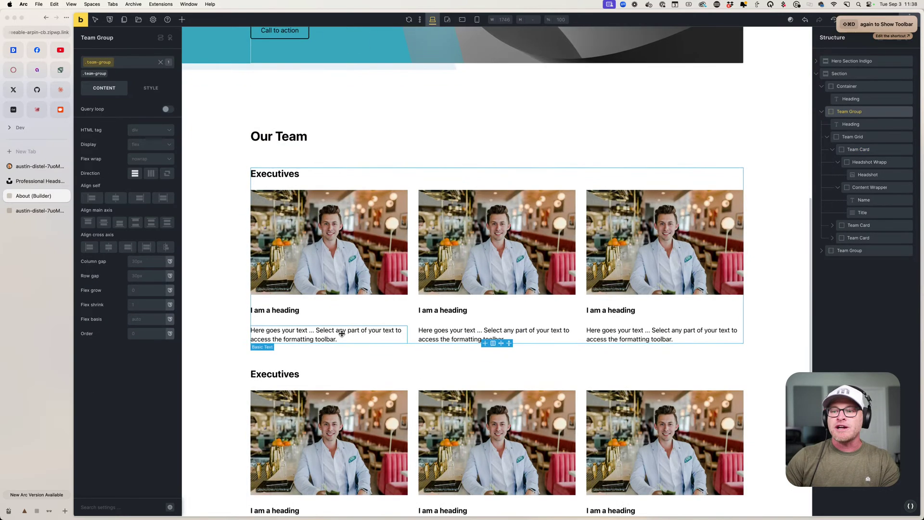
pyautogui.doubleClick(292, 374)
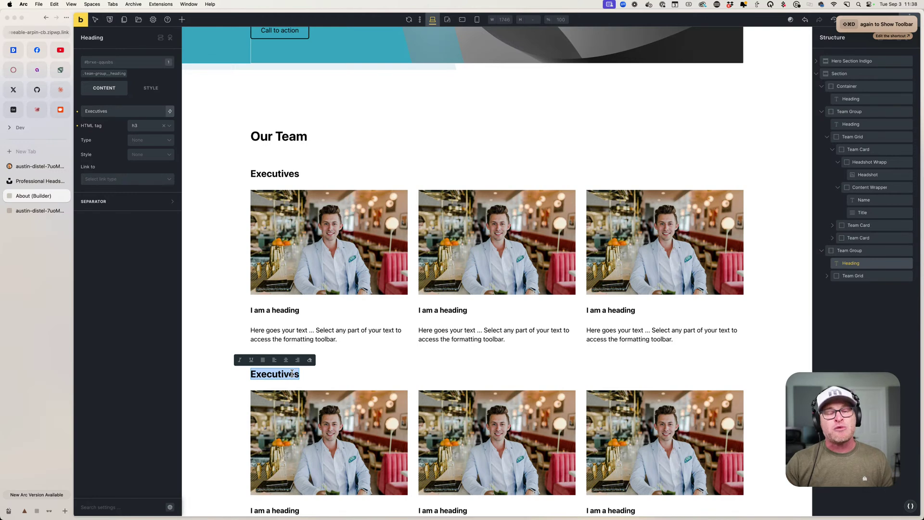
pyautogui.write('Managers')
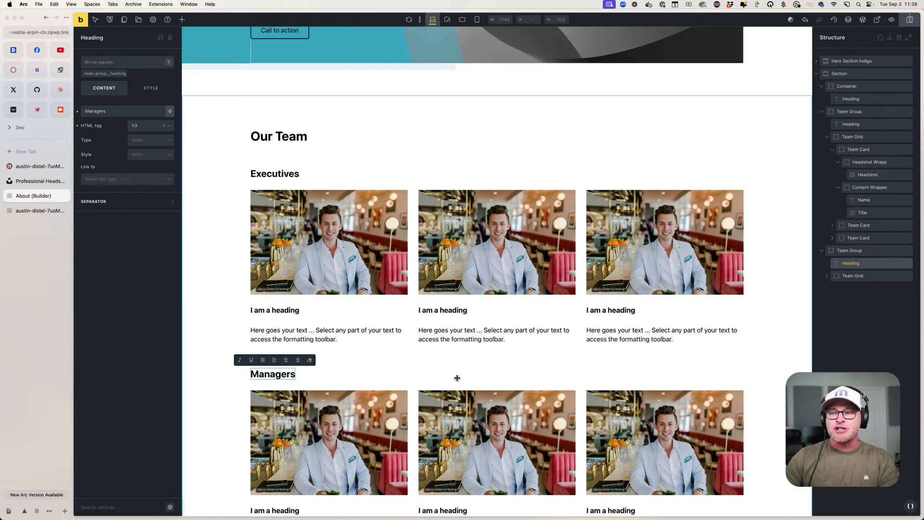
pyautogui.scroll(-2, 458, 377)
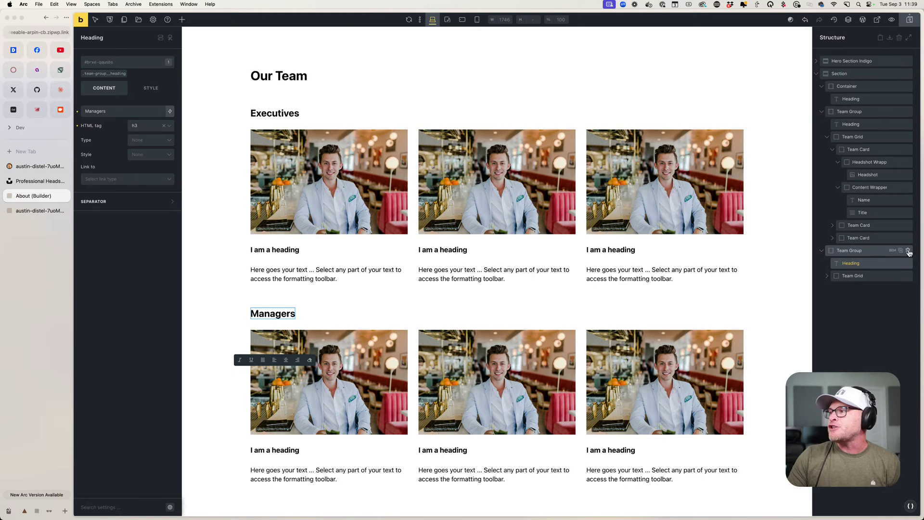
# - Delete the "Managers" Team Group and the two duplicated Team Cards, keeping a single card under "Executives"
pyautogui.click(904, 251)
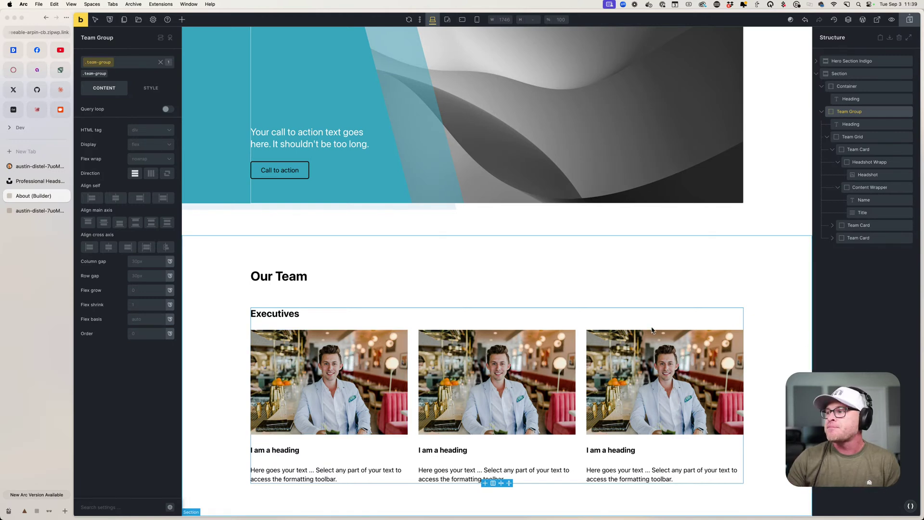
pyautogui.click(908, 225)
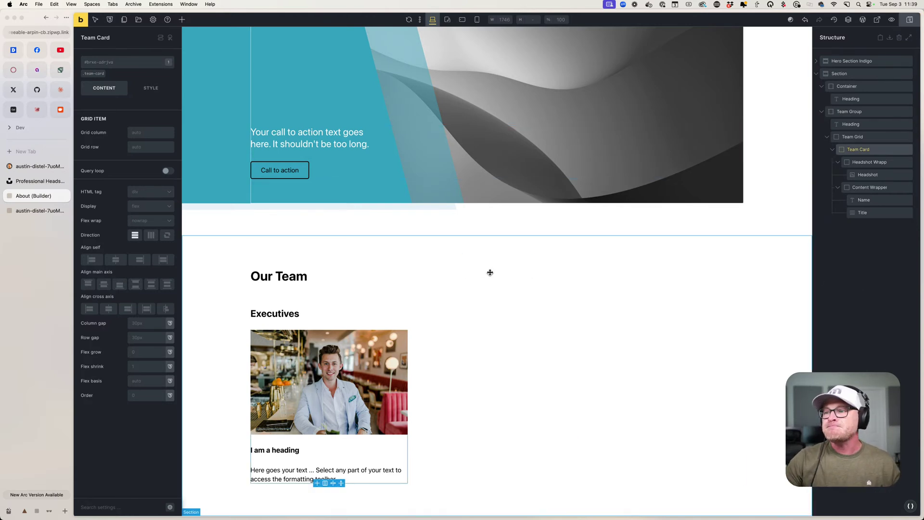
# - Enable the query loop on the Team Group and open its query settings
pyautogui.click(414, 324)
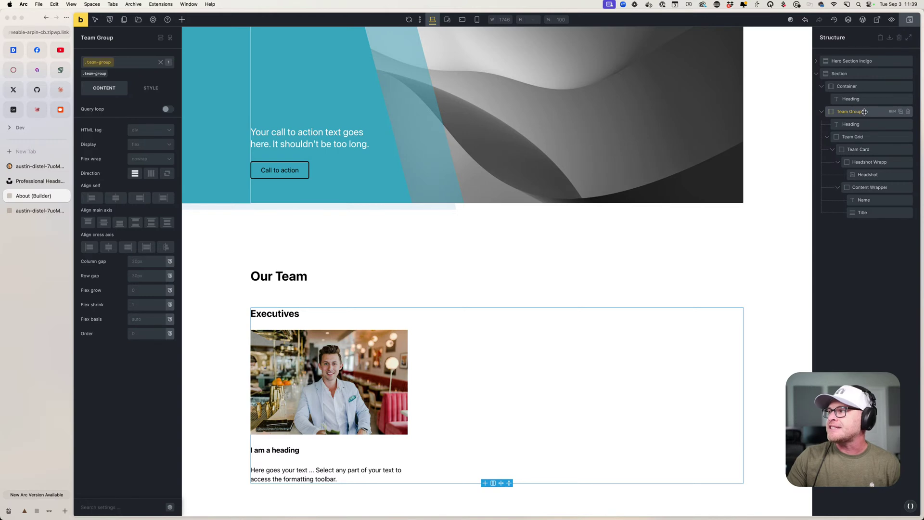
pyautogui.click(168, 108)
pyautogui.click(168, 121)
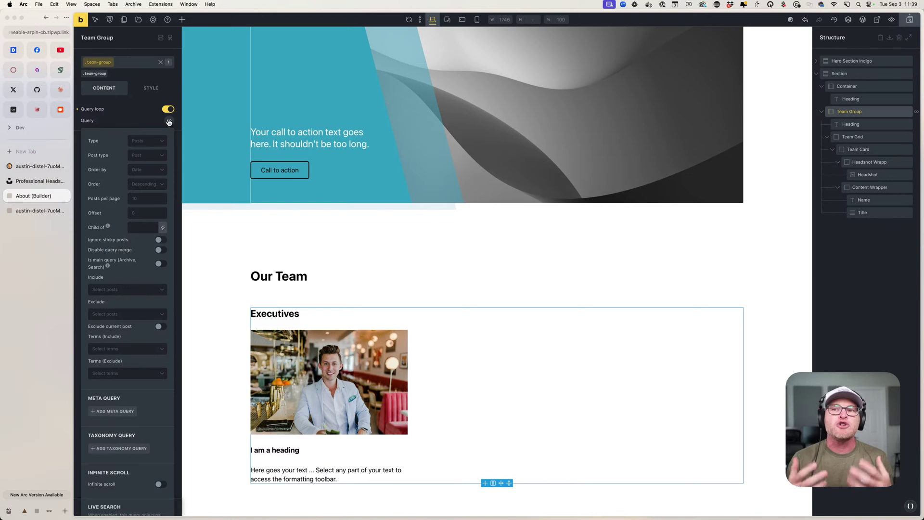
# - Check the post types offered by the Team Group's query, save the About page, and exit the builder to the WordPress admin
pyautogui.click(155, 158)
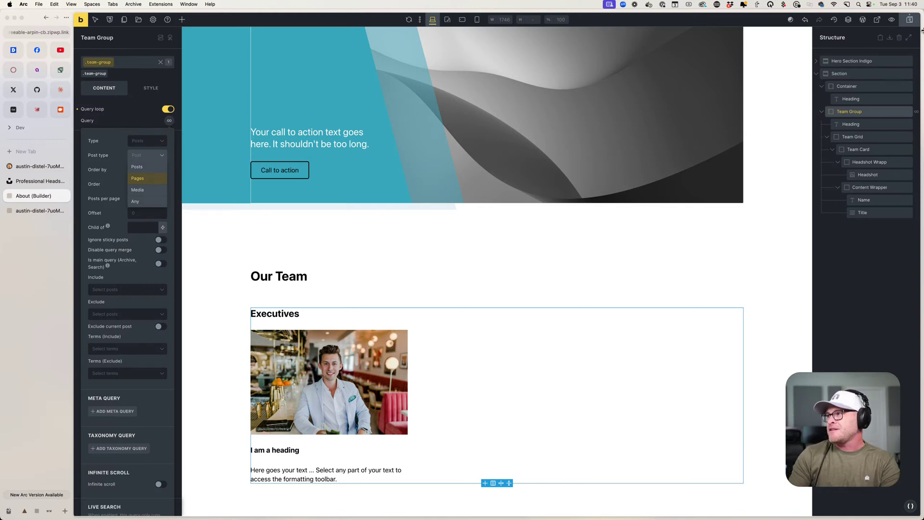
pyautogui.click(910, 20)
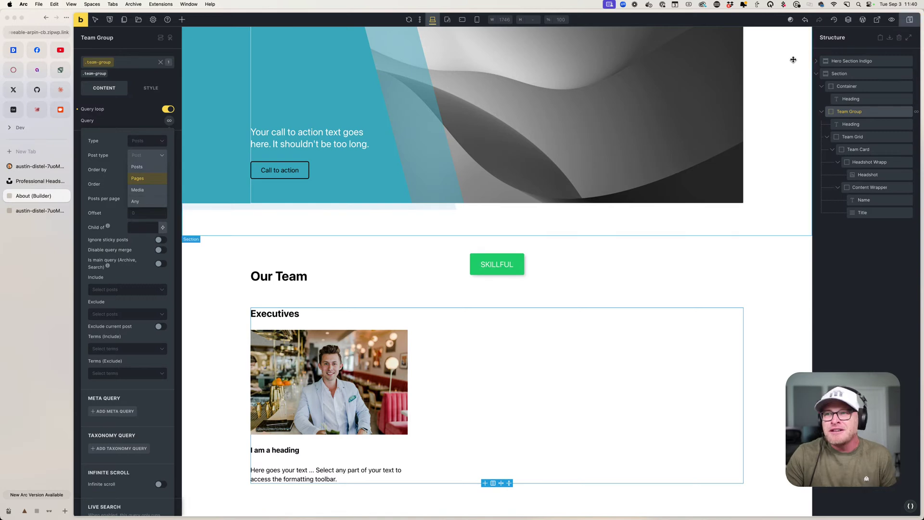
pyautogui.click(864, 21)
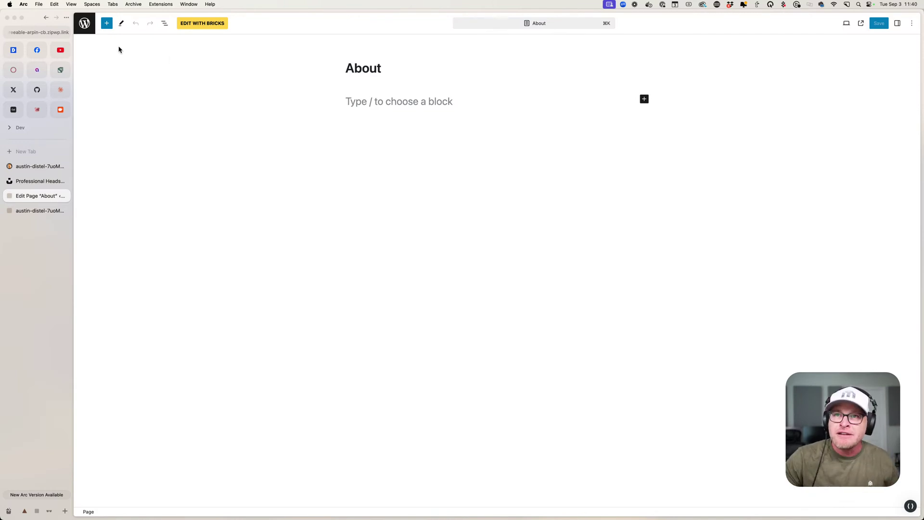
pyautogui.click(81, 25)
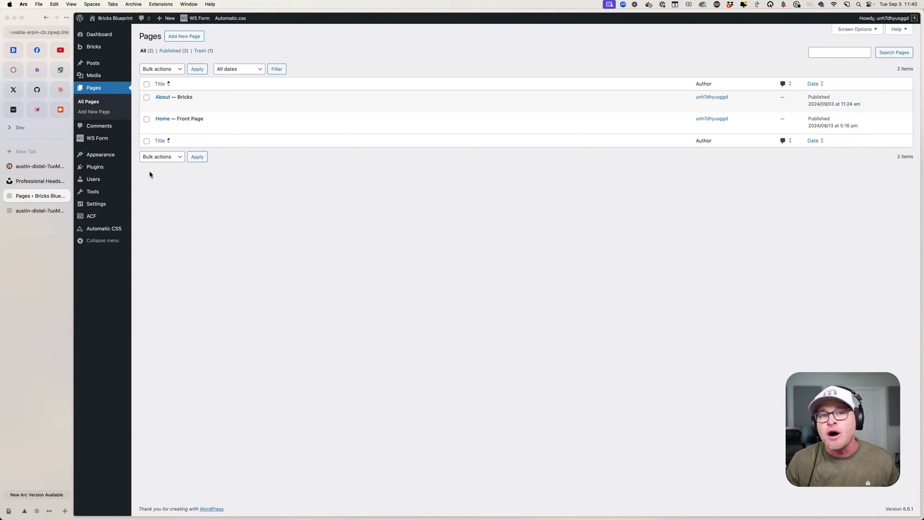
# - Review the installed plugins, focusing on Advanced Custom Fields PRO
pyautogui.click(107, 169)
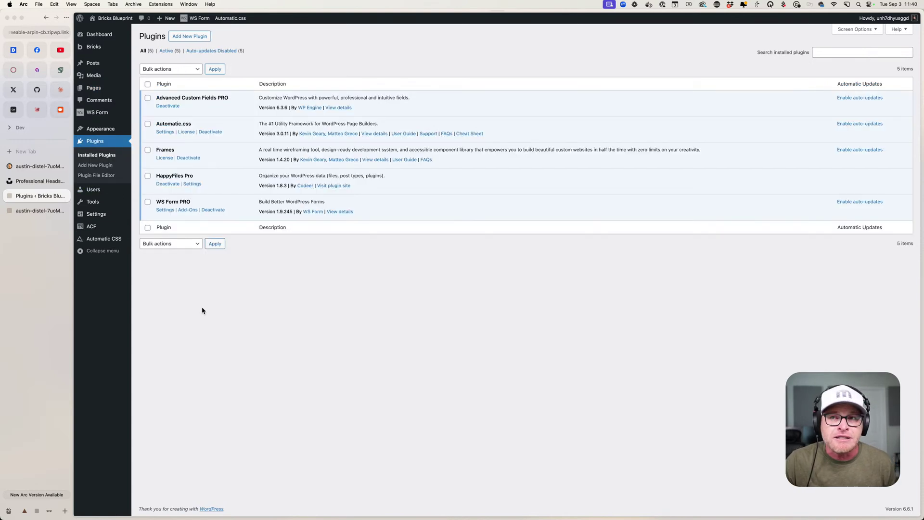
pyautogui.moveTo(229, 99); pyautogui.dragTo(156, 99)
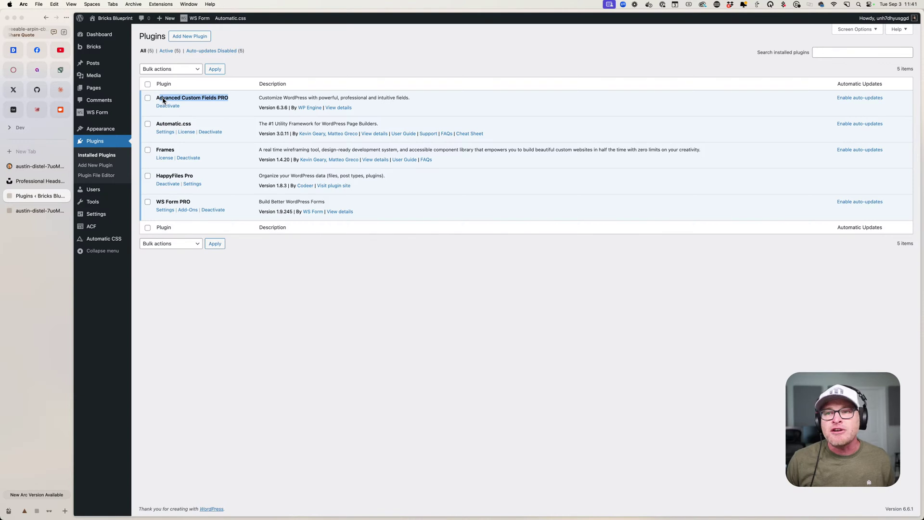
pyautogui.click(223, 362)
# - Define a new ACF post type with plural label Team Members, singular label Team Member, key team, and Hierarchical and Advanced Configuration enabled
pyautogui.moveTo(105, 229)
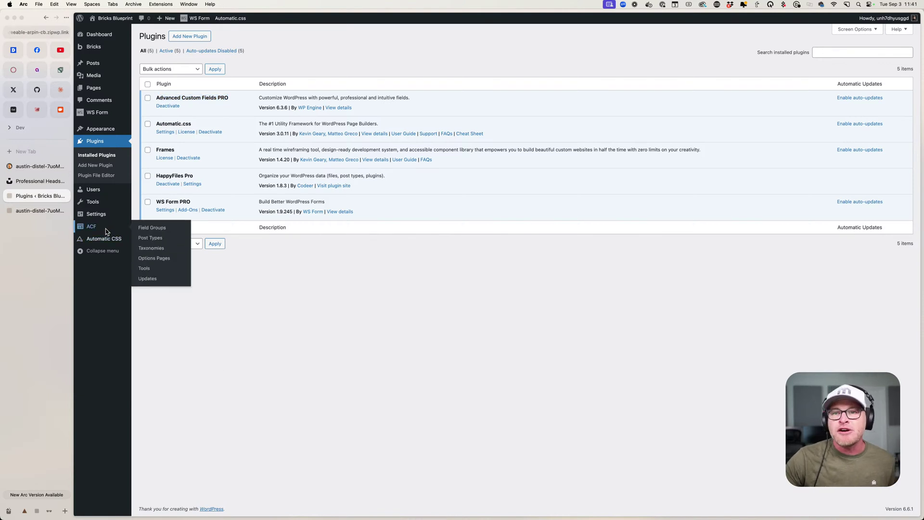
pyautogui.click(154, 240)
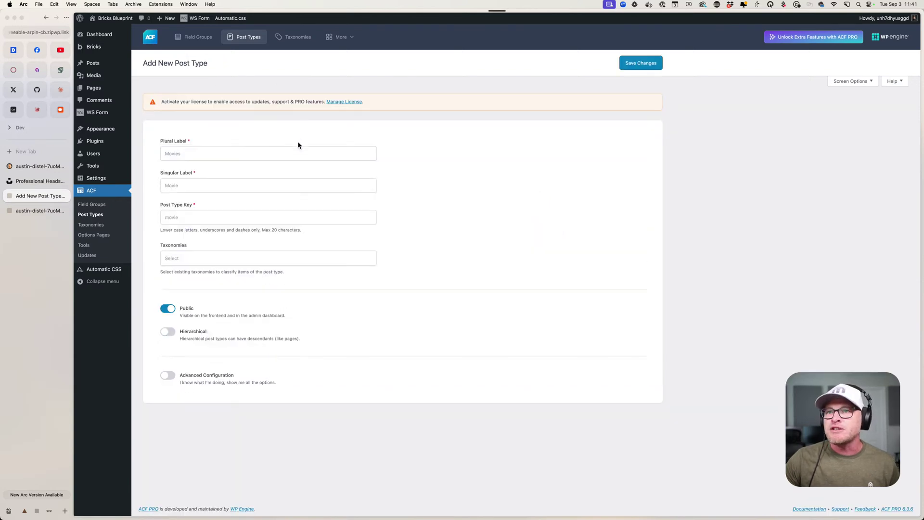
pyautogui.click(240, 157)
pyautogui.write('Team Members')
pyautogui.press('Tab')
pyautogui.write('Team Member')
pyautogui.press('Tab')
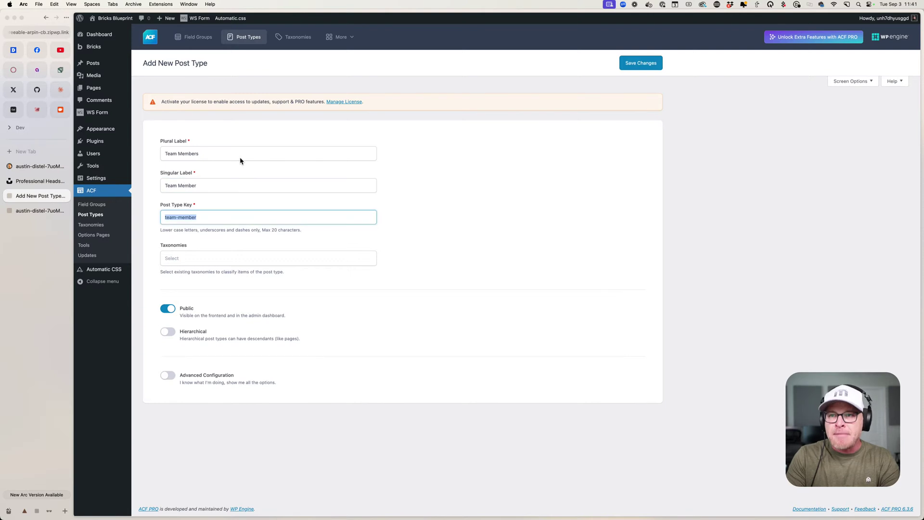
pyautogui.write('team')
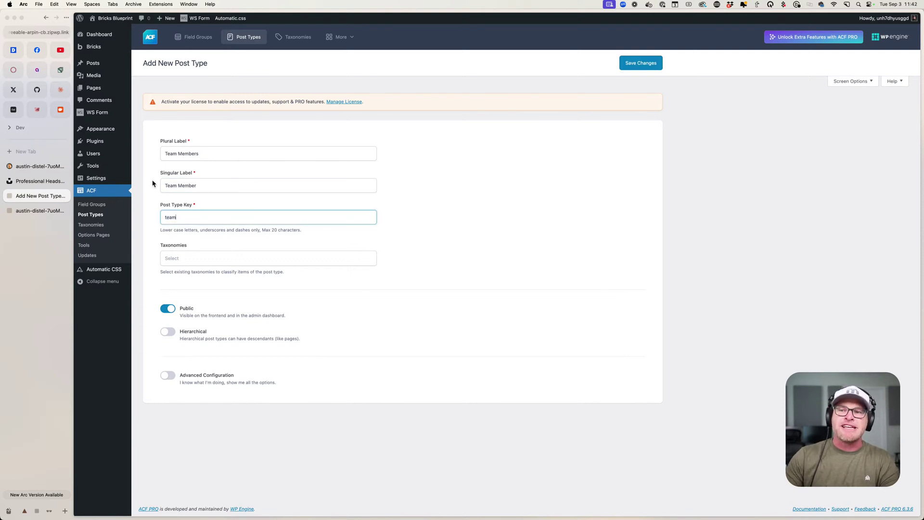
pyautogui.click(169, 332)
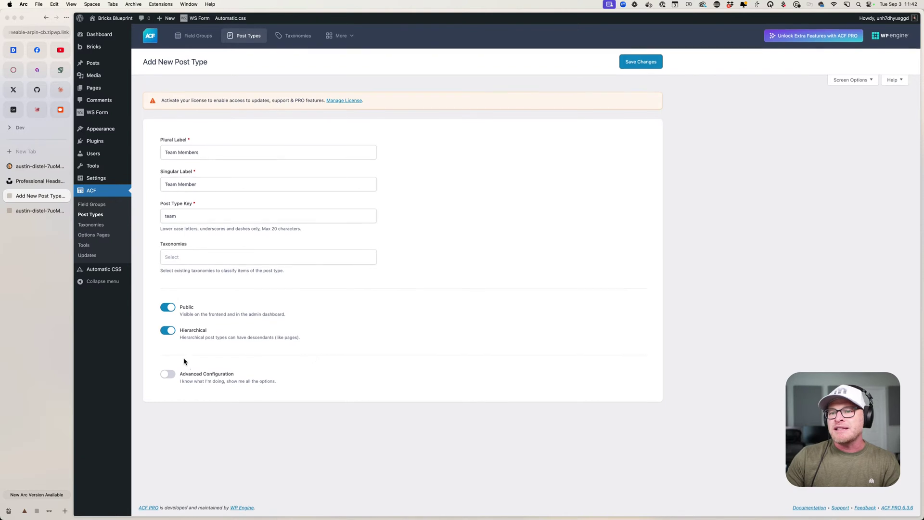
pyautogui.click(198, 376)
# - Look through the new post type's advanced settings for URLs, visibility, labels and permissions
pyautogui.scroll(-5, 292, 368)
pyautogui.click(231, 285)
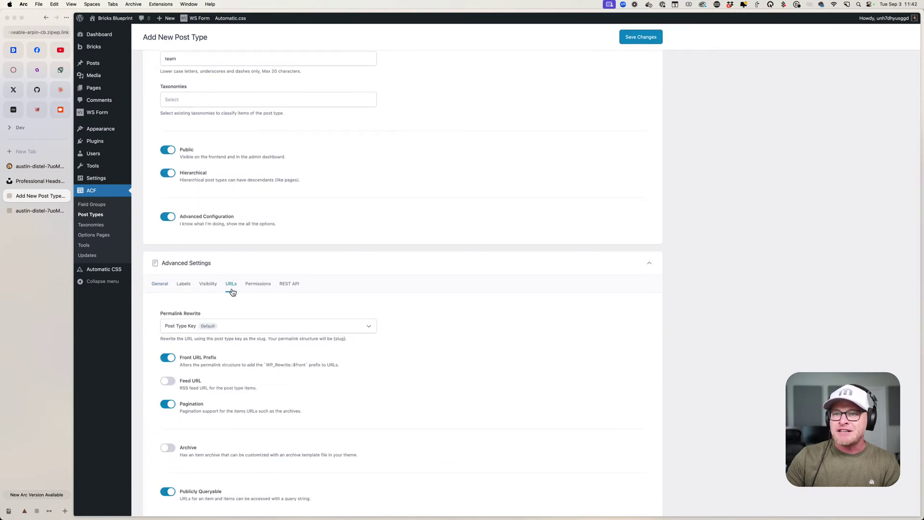
pyautogui.click(208, 285)
pyautogui.click(183, 285)
pyautogui.scroll(-3, 212, 337)
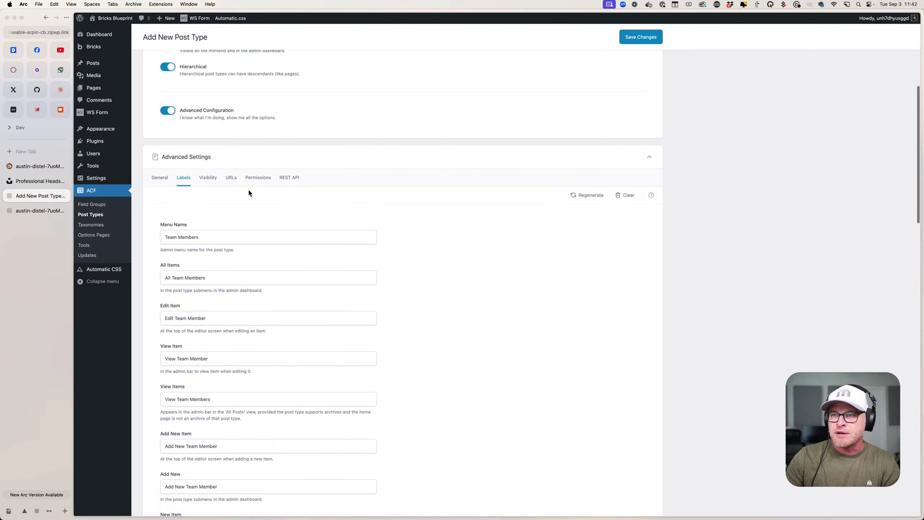
pyautogui.click(258, 178)
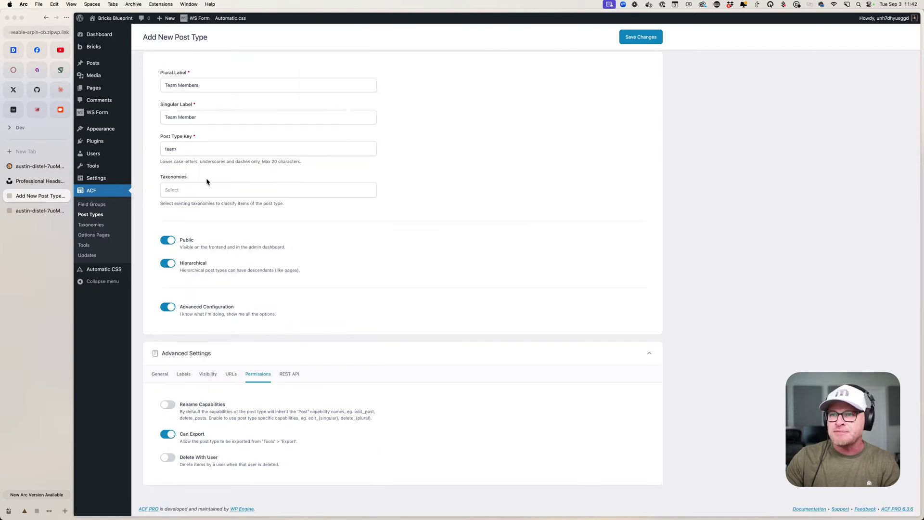
pyautogui.click(184, 374)
pyautogui.scroll(-5, 292, 383)
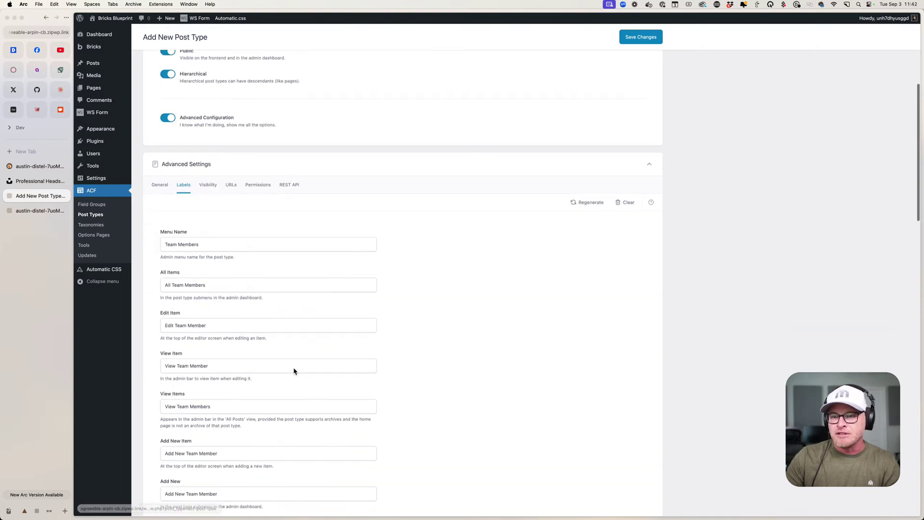
pyautogui.scroll(-4, 224, 279)
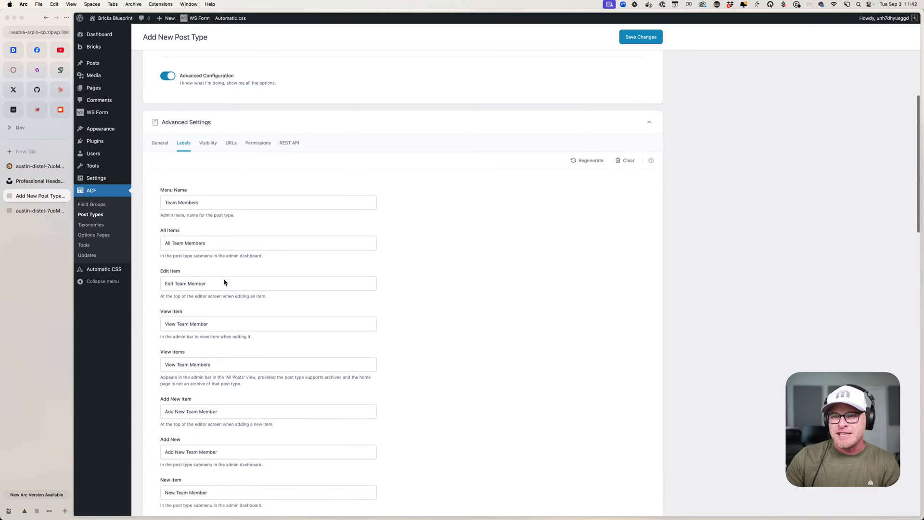
pyautogui.scroll(10, 351, 286)
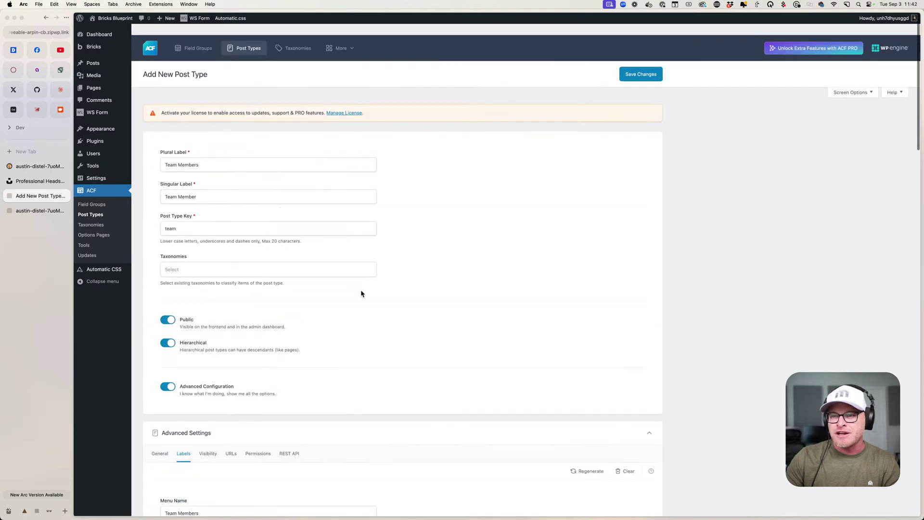
pyautogui.scroll(-4, 255, 310)
pyautogui.scroll(-2, 467, 338)
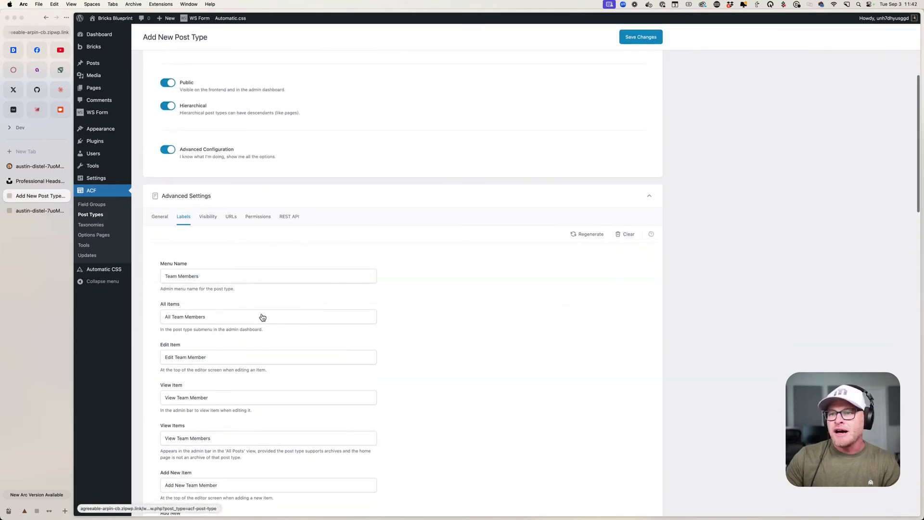
pyautogui.click(255, 217)
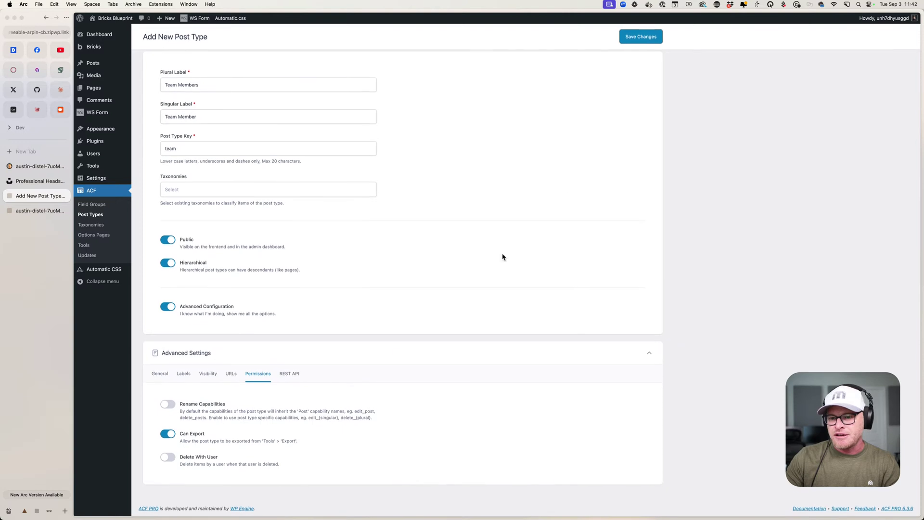
# - Save the Team Members post type and start a new ACF field group titled "Team Member"
pyautogui.click(655, 41)
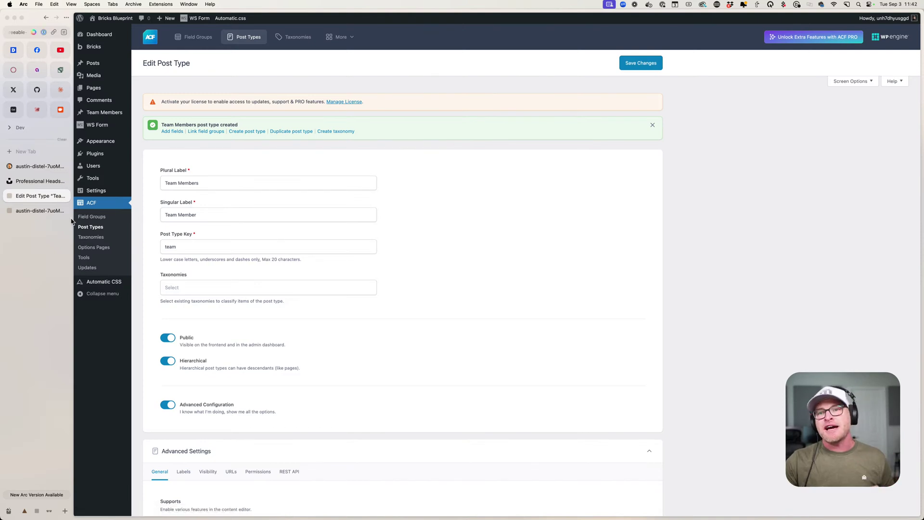
pyautogui.click(109, 219)
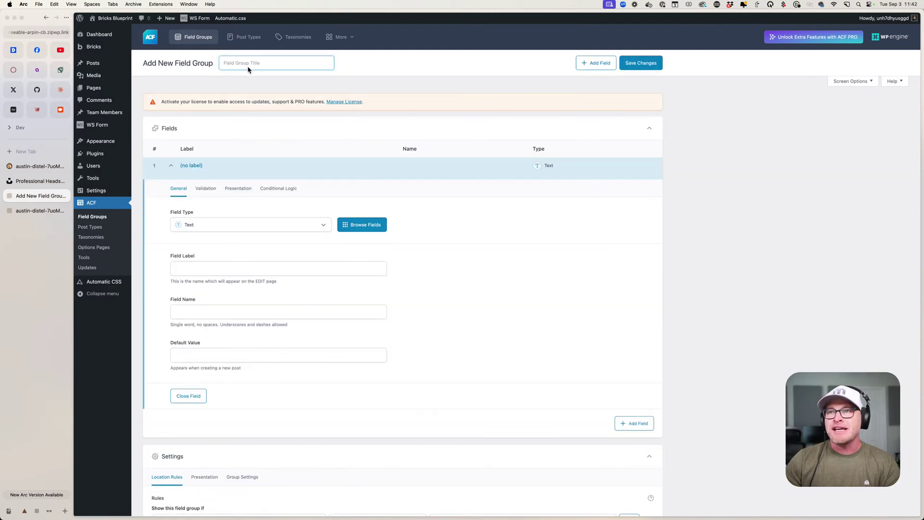
pyautogui.write('Team Member')
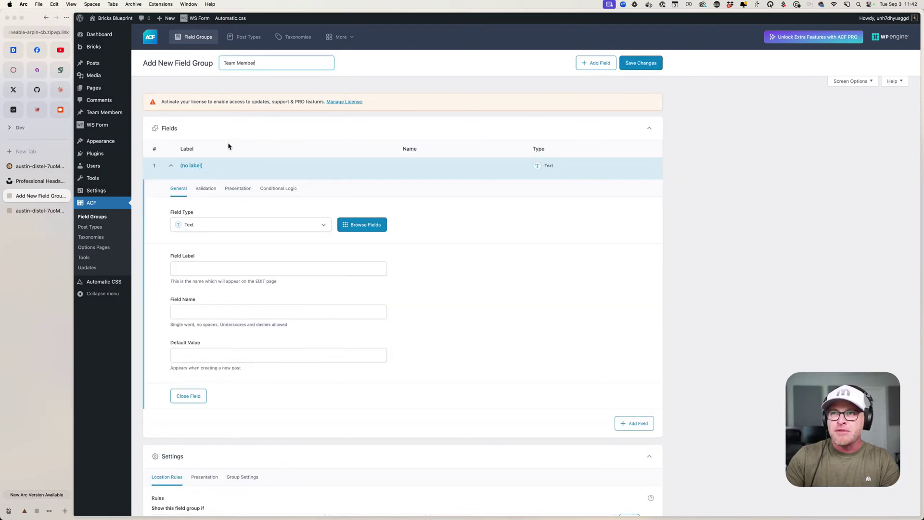
# - Label the field group's first text field "Title"
pyautogui.click(205, 269)
pyautogui.write('Title')
pyautogui.press('Tab')
pyautogui.hotkey('shift', 'Tab')
pyautogui.write('Team')
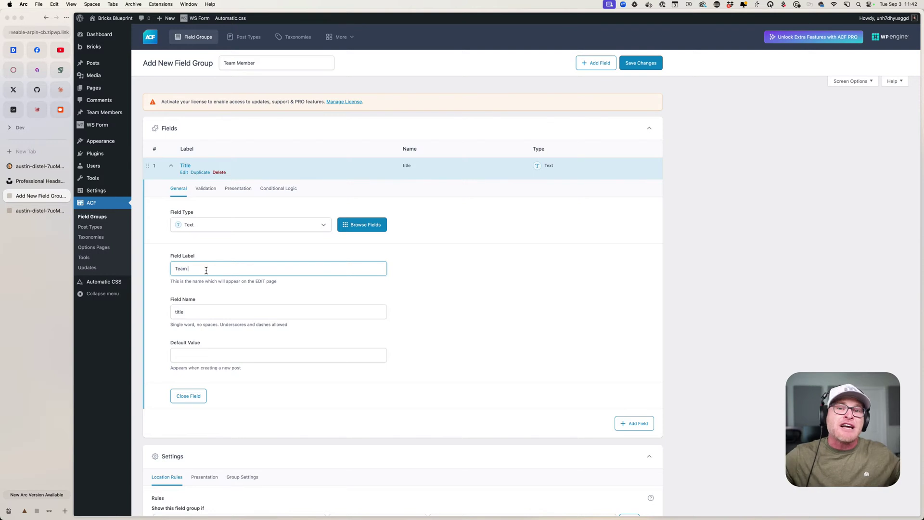
pyautogui.press('super+a')
pyautogui.write('Title')
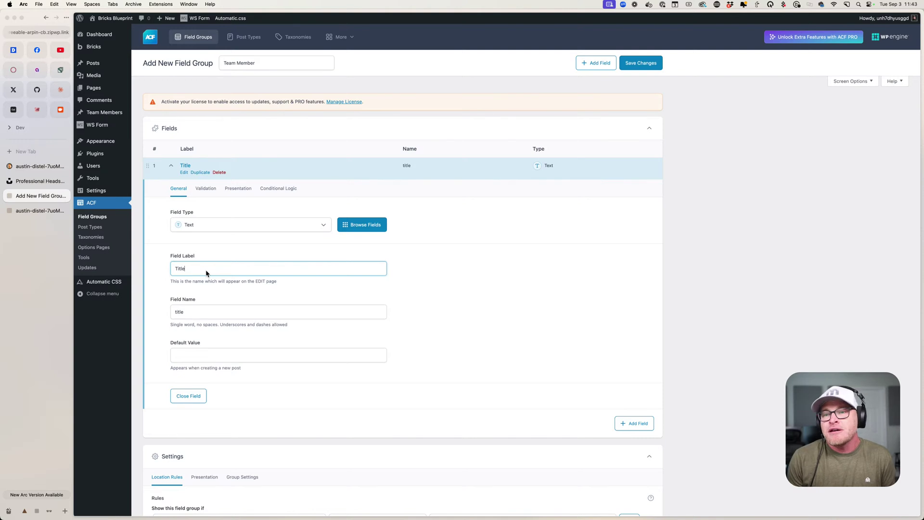
# - Set the first text field's label to "Team Member Title" and its name to team_member_title, and collapse the field
pyautogui.press('super+a')
pyautogui.write('Team Member Title')
pyautogui.press('Tab')
pyautogui.write('team')
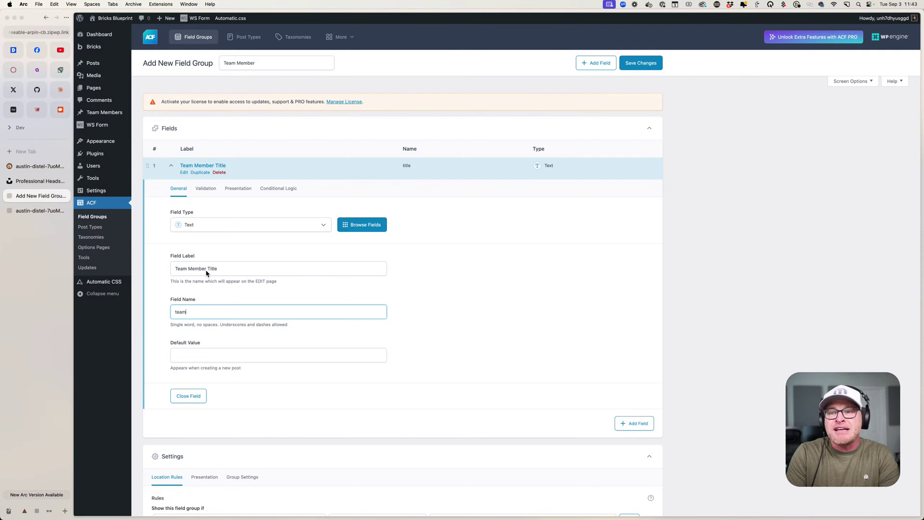
pyautogui.write('_member_title')
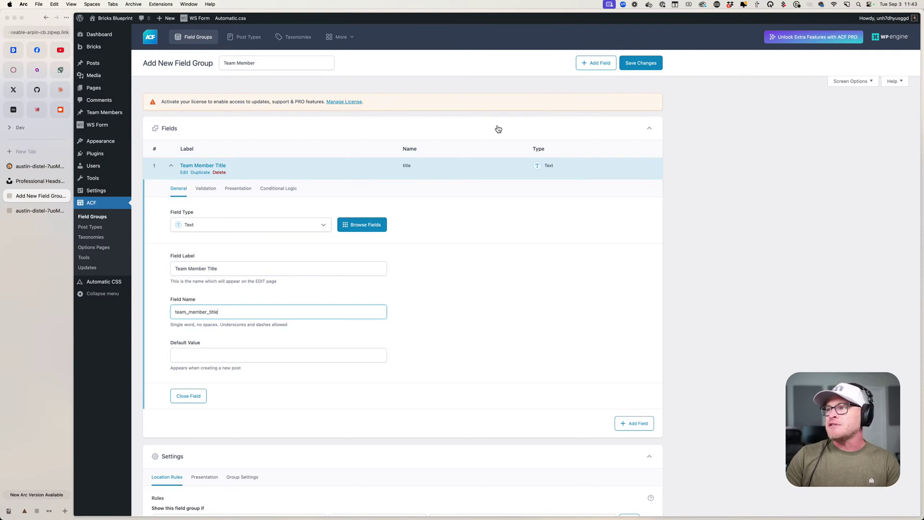
pyautogui.click(233, 171)
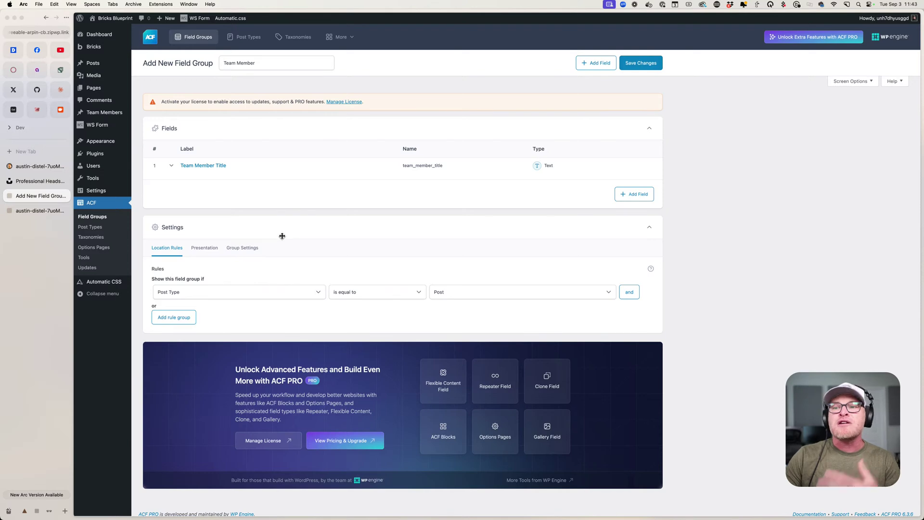
# - Set the field group's location rule to post type is equal to Team Member and save the group
pyautogui.click(440, 293)
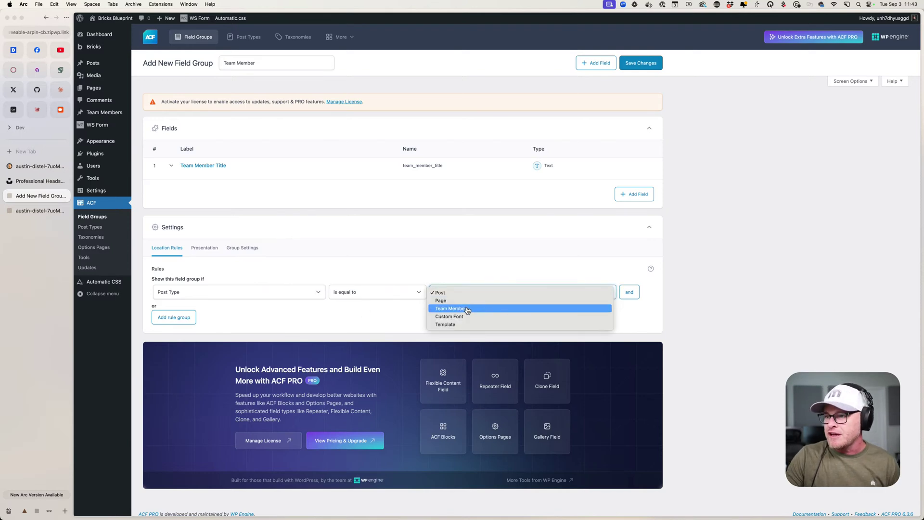
pyautogui.click(466, 311)
pyautogui.click(641, 63)
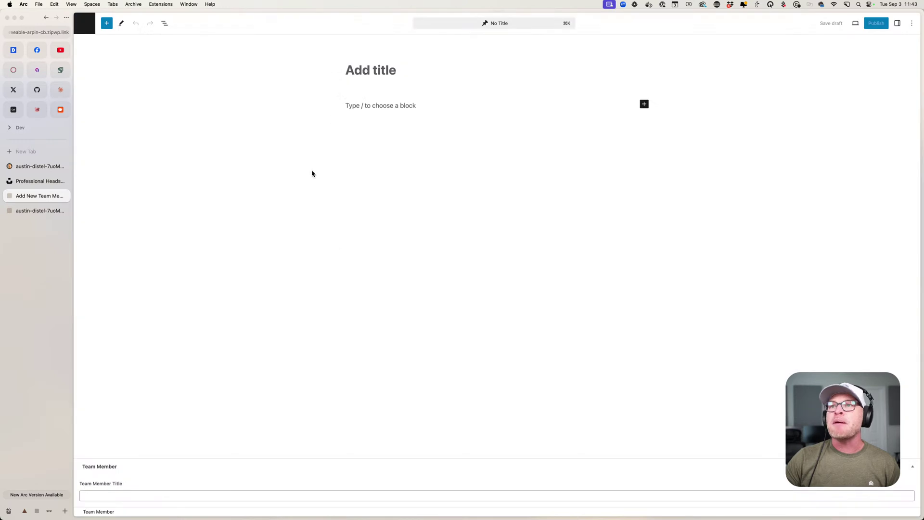
# - Enter the team member's capitalised first name as the title of the new Team Member post
pyautogui.click(394, 73)
pyautogui.write('Ja')
pyautogui.press('BackSpace')
pyautogui.press('BackSpace')
pyautogui.write('jake')
pyautogui.press('BackSpace')
pyautogui.press('BackSpace')
pyautogui.press('BackSpace')
pyautogui.press('BackSpace')
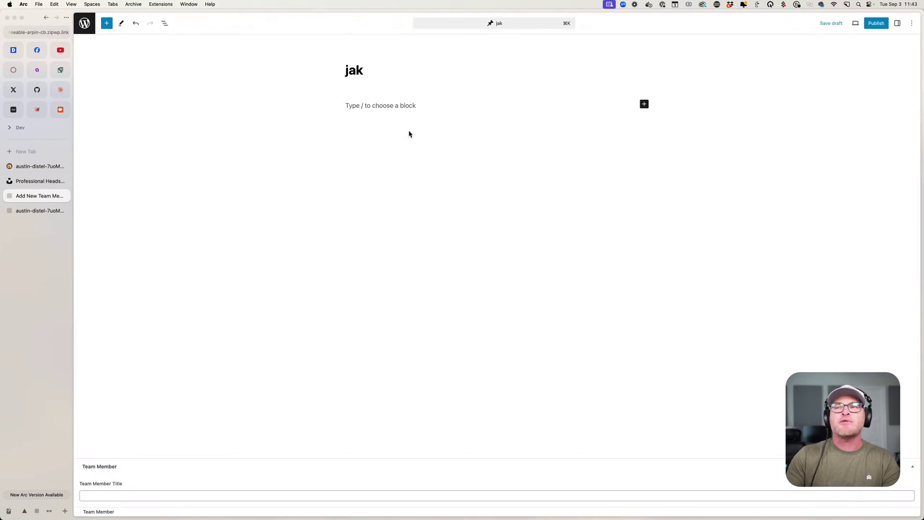
pyautogui.write('Jake')
# - Set the Team Member Title to "Executive" and publish the post
pyautogui.click(177, 496)
pyautogui.write('Executive')
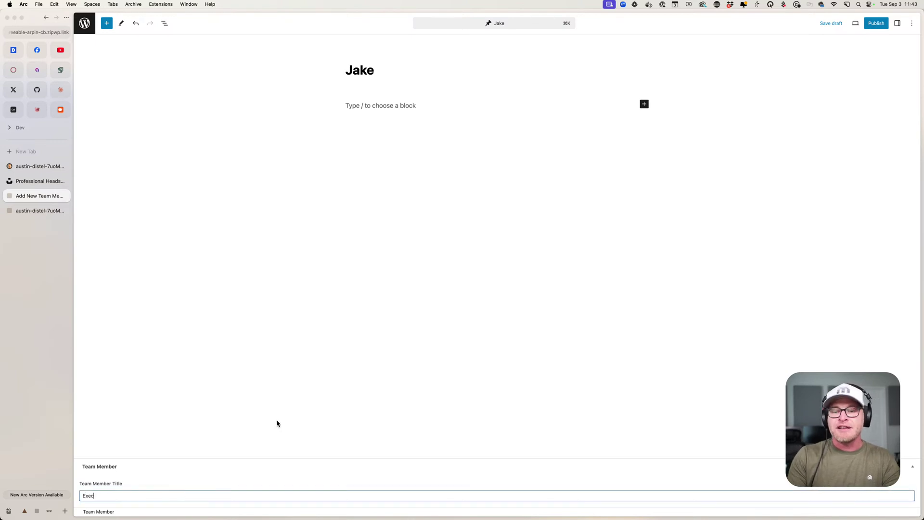
pyautogui.click(876, 23)
pyautogui.click(846, 23)
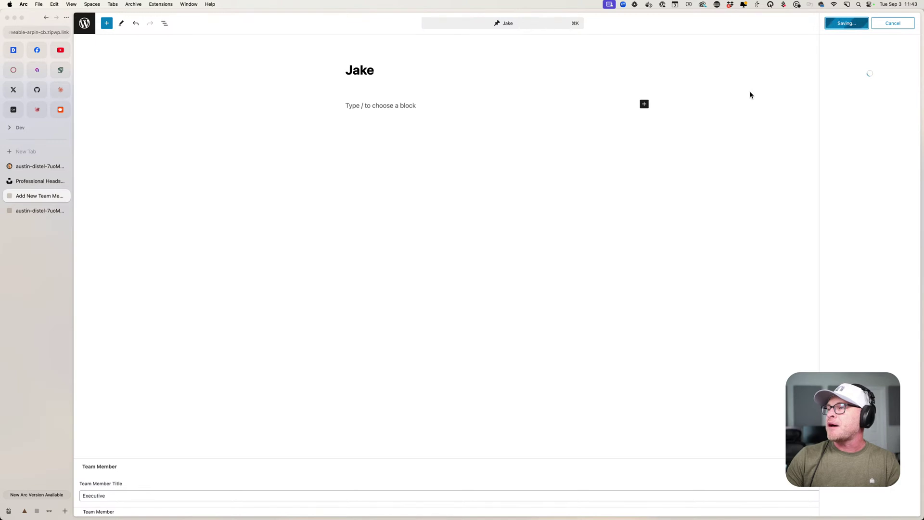
# - Assign the headshot of the man in the restaurant from the media library as the post's featured image
pyautogui.click(908, 23)
pyautogui.click(897, 23)
pyautogui.click(861, 83)
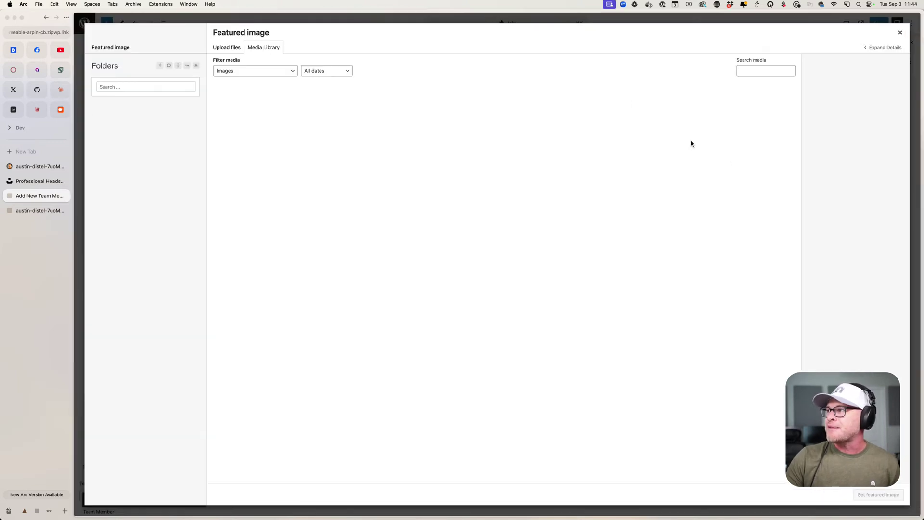
pyautogui.click(291, 107)
pyautogui.click(878, 495)
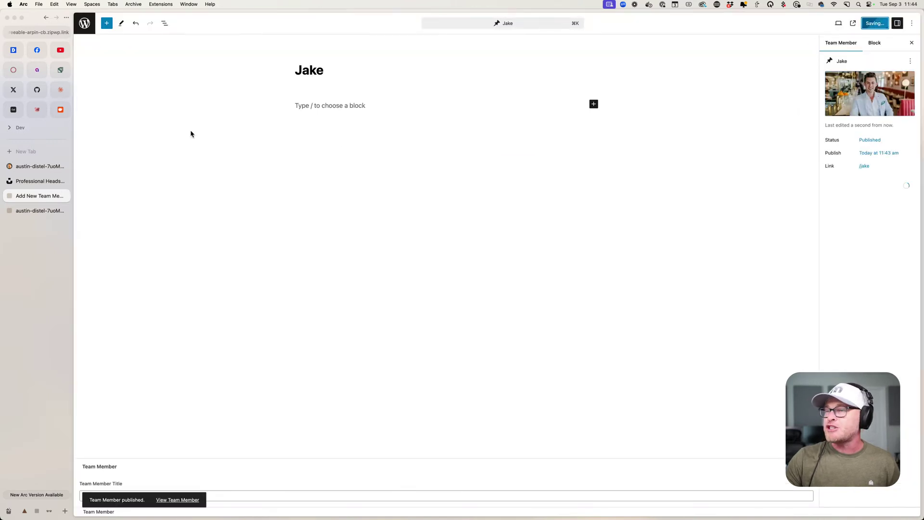
# - Leave the team member entry and open the About page in the Bricks builder at the Our Team section
pyautogui.click(88, 27)
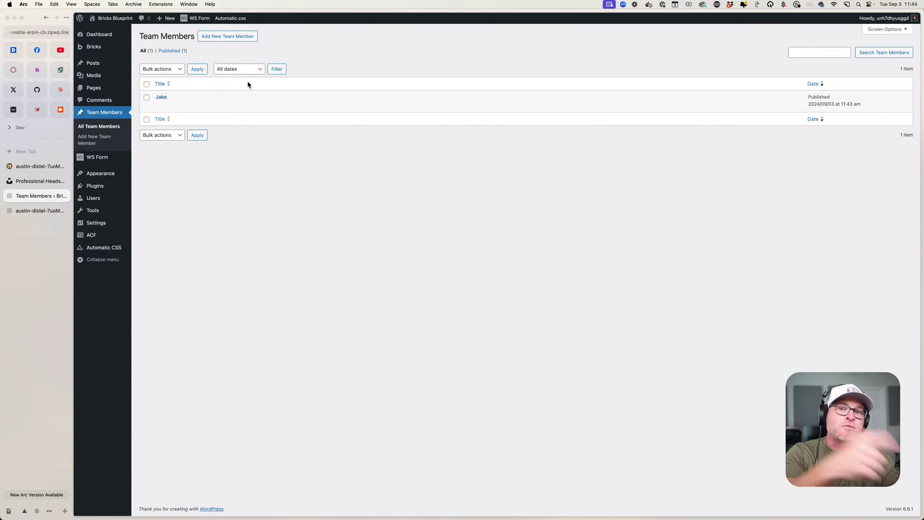
pyautogui.click(93, 87)
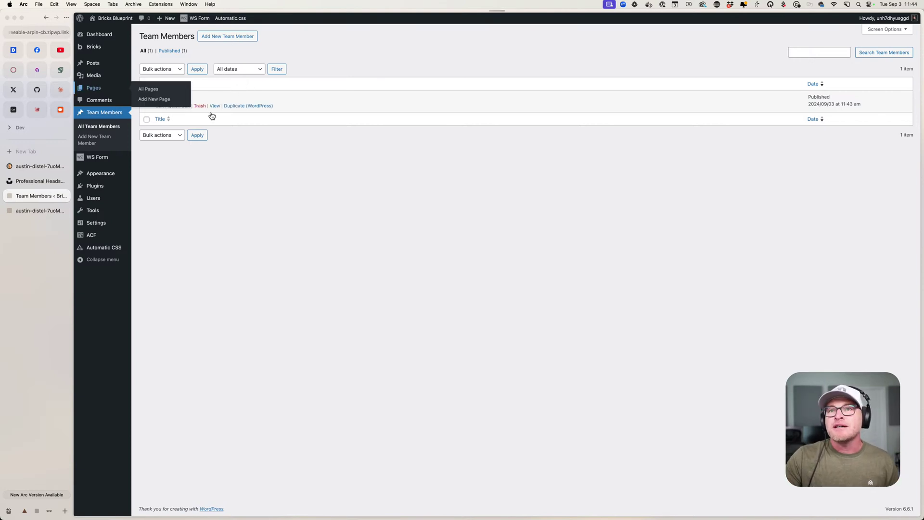
pyautogui.click(285, 106)
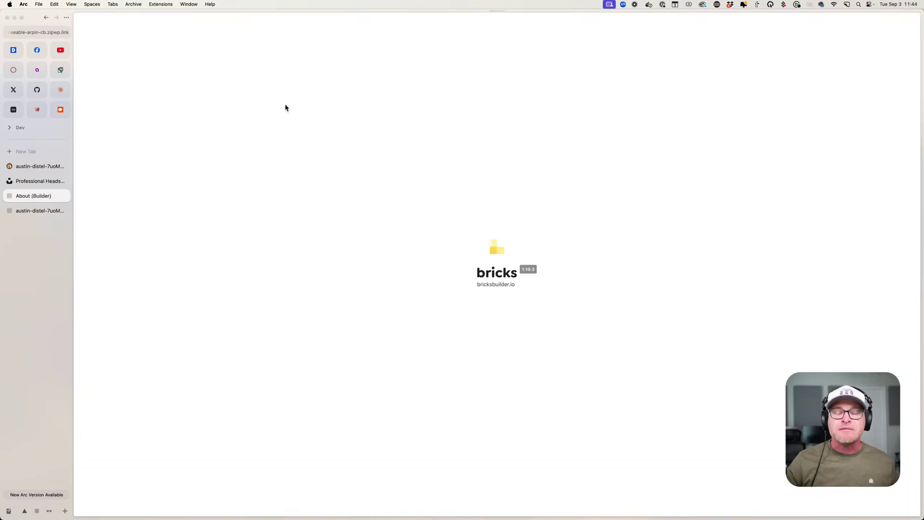
pyautogui.scroll(-3, 407, 278)
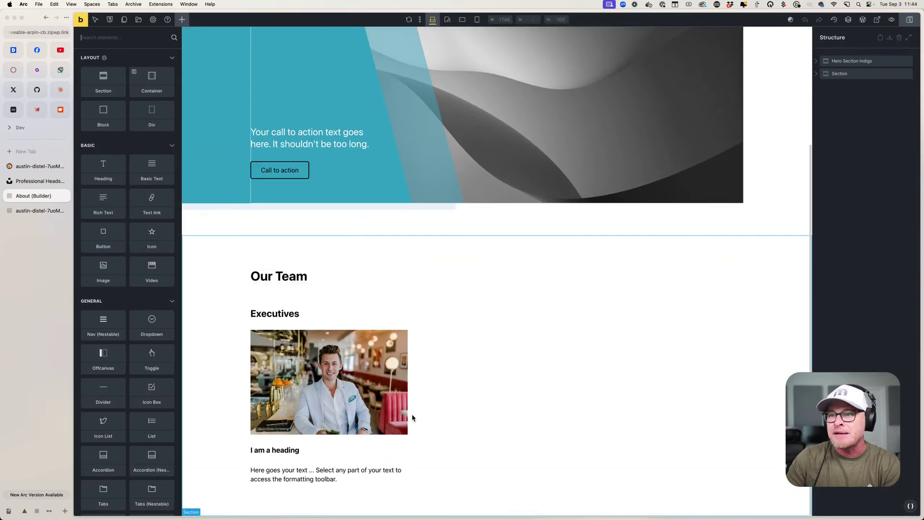
pyautogui.click(322, 428)
pyautogui.click(326, 444)
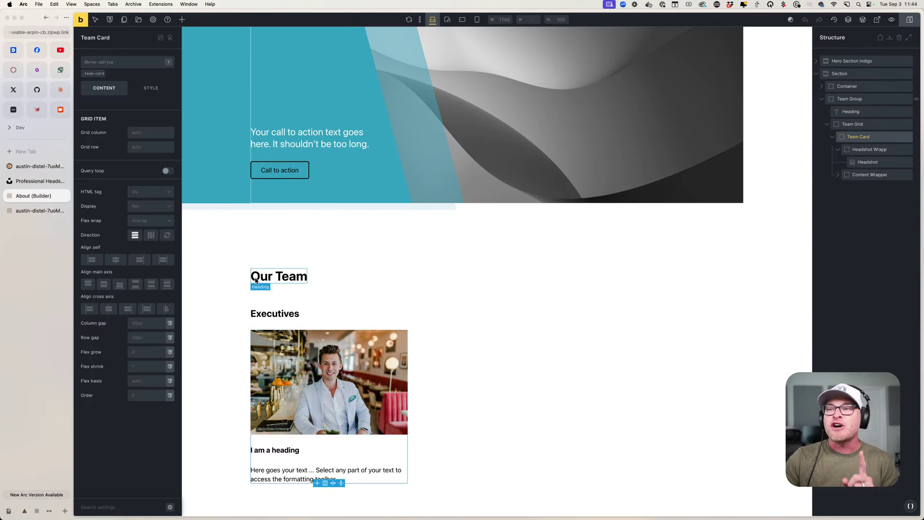
pyautogui.click(167, 171)
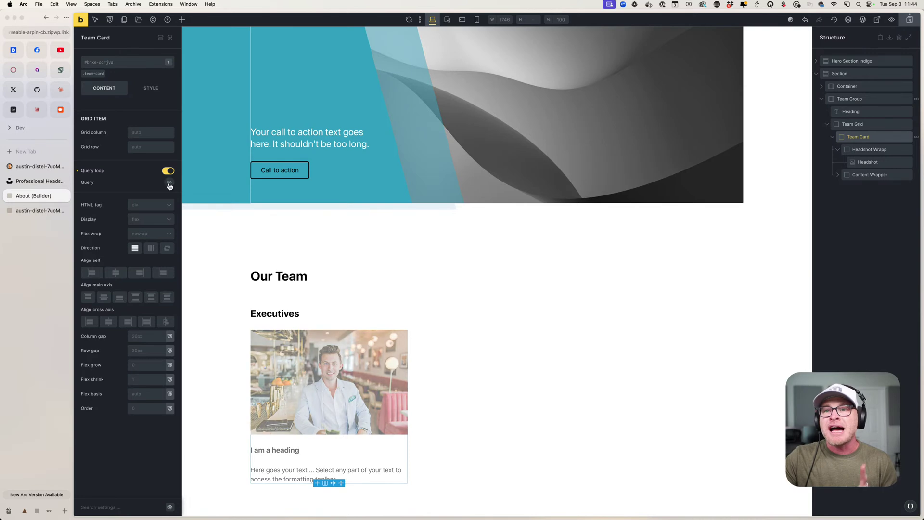
pyautogui.click(169, 183)
pyautogui.click(168, 171)
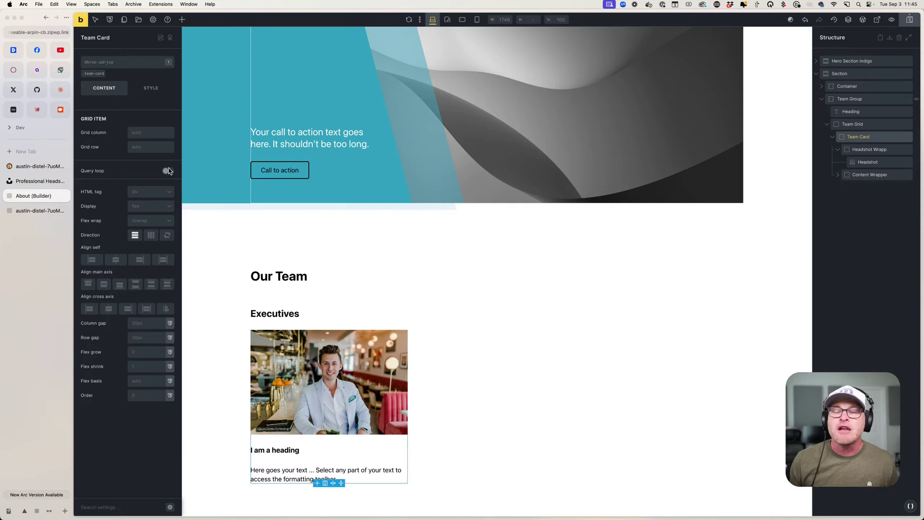
# - Leave the Bricks builder for the WordPress admin and open the ACF form for adding a new taxonomy
pyautogui.click(910, 22)
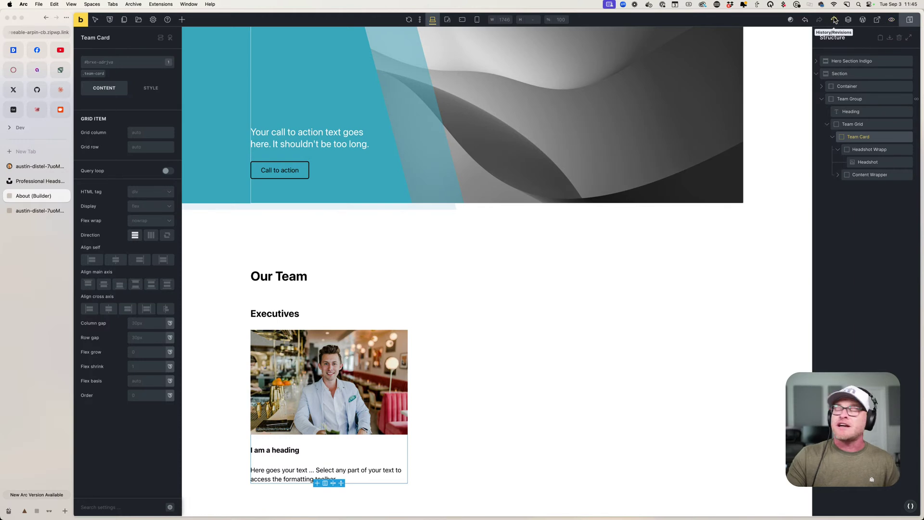
pyautogui.click(864, 21)
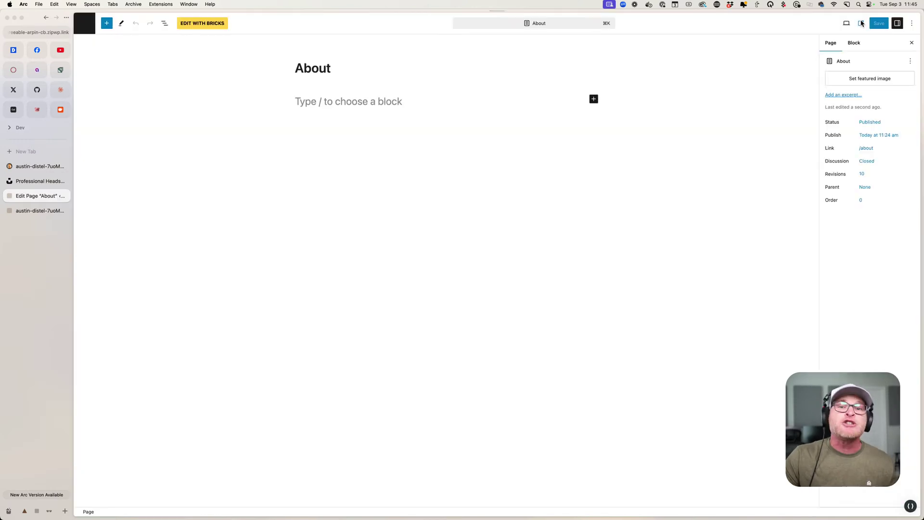
pyautogui.click(85, 24)
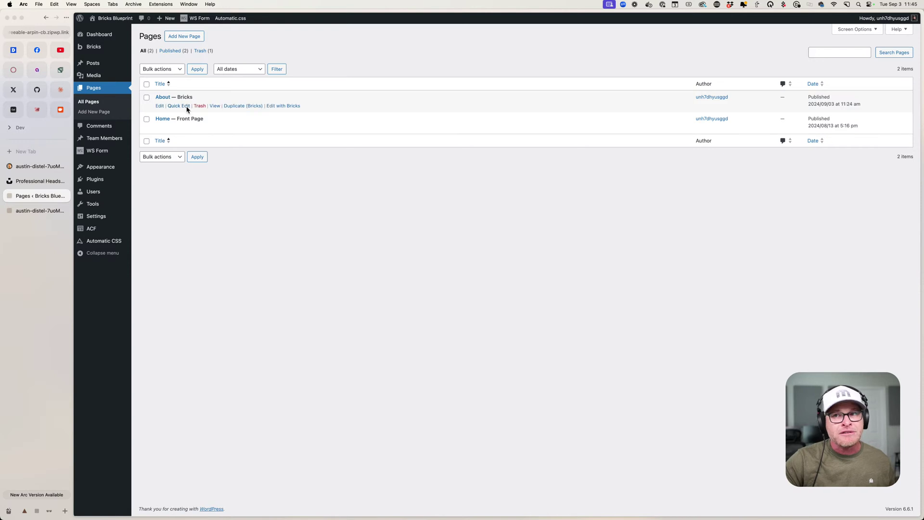
pyautogui.moveTo(107, 144)
pyautogui.click(182, 143)
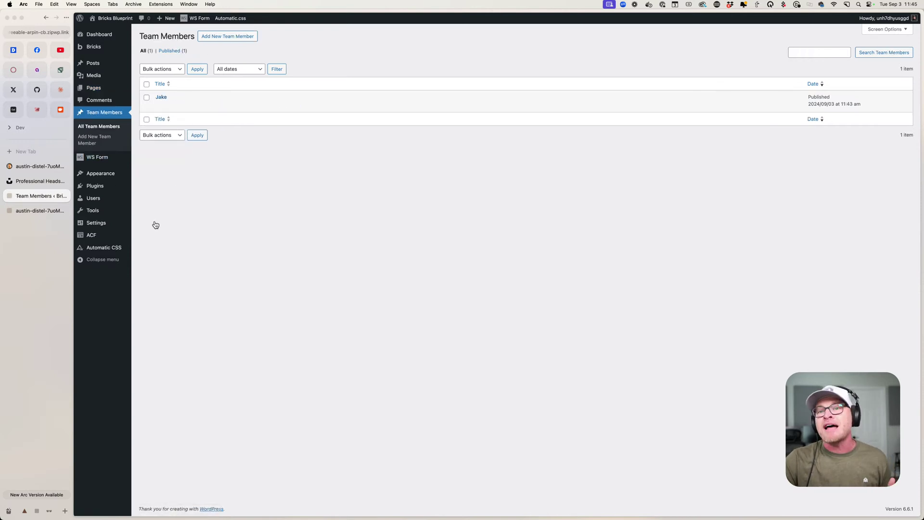
pyautogui.moveTo(120, 236)
pyautogui.click(153, 259)
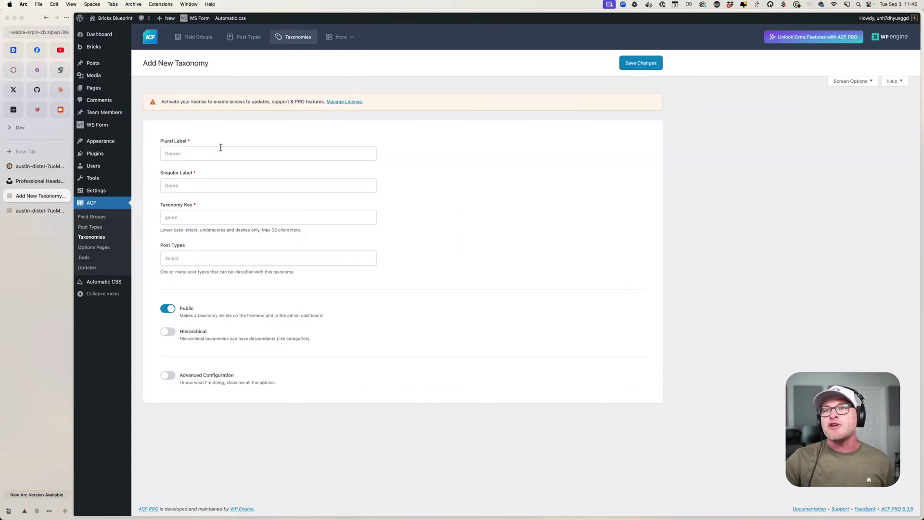
# - Create a taxonomy with plural label Teams, singular label Team and taxonomy key teams, and save it
pyautogui.click(220, 148)
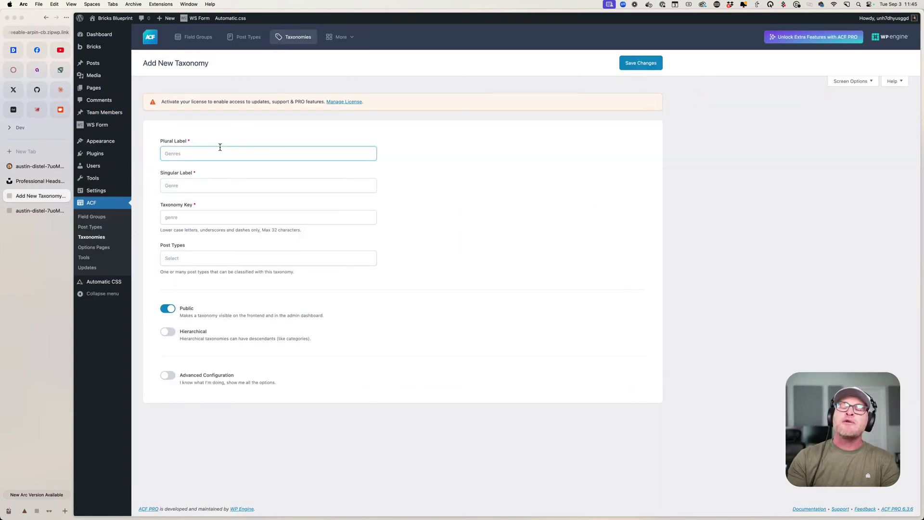
pyautogui.write('Teams')
pyautogui.press('Tab')
pyautogui.write('Team')
pyautogui.press('Tab')
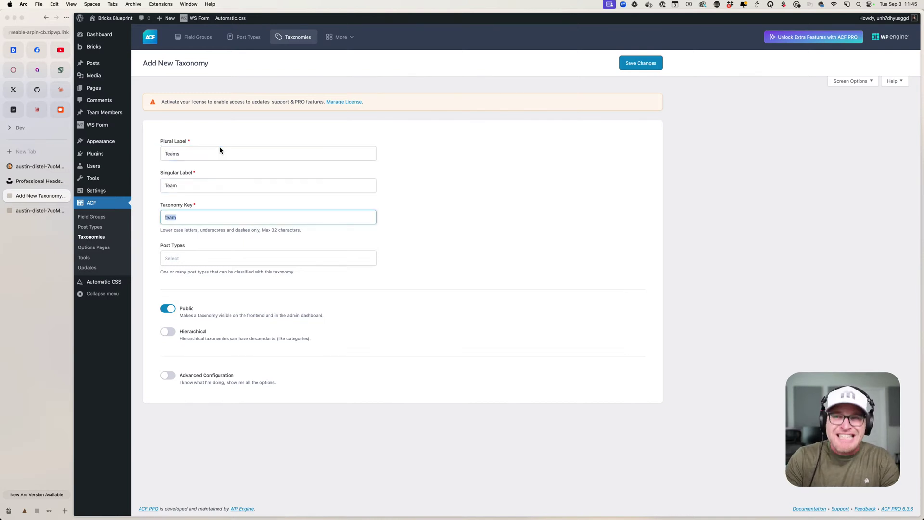
pyautogui.write('teams')
pyautogui.press('Tab')
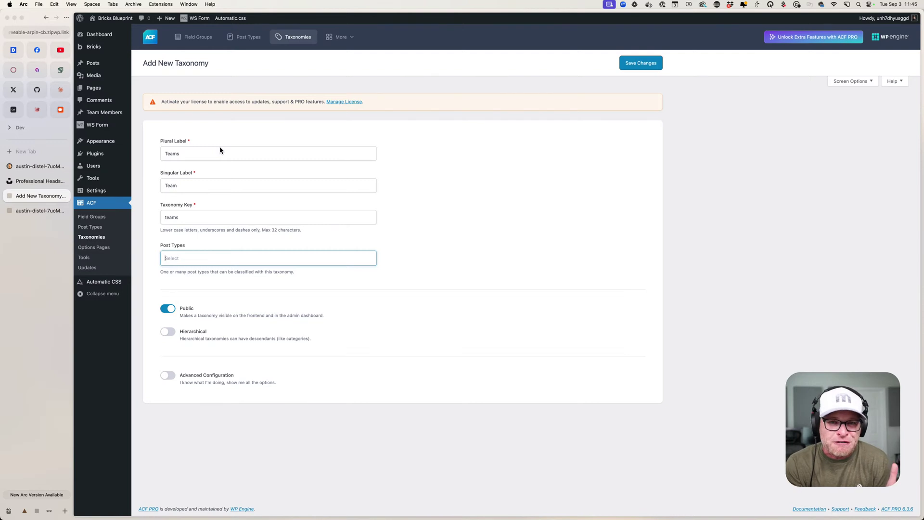
pyautogui.click(643, 62)
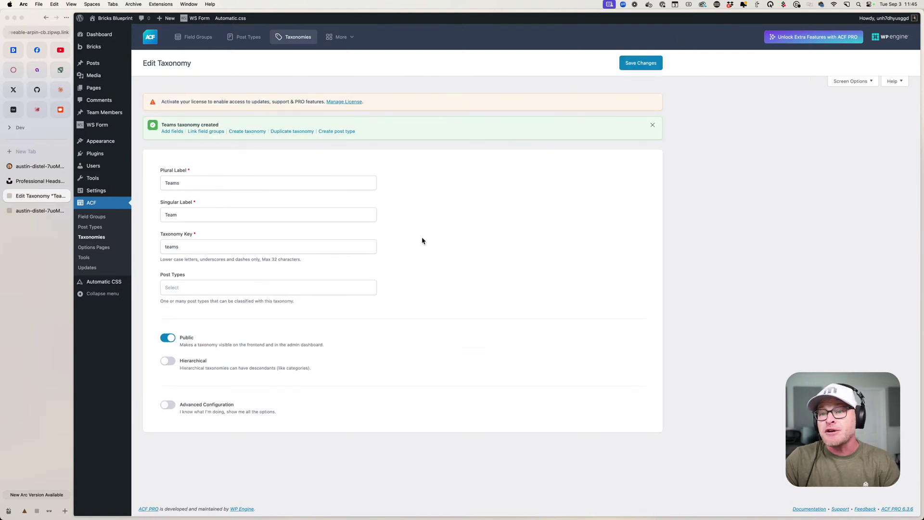
# - Assign the Teams taxonomy to the Team Member post type, make it hierarchical, and save the changes
pyautogui.click(300, 287)
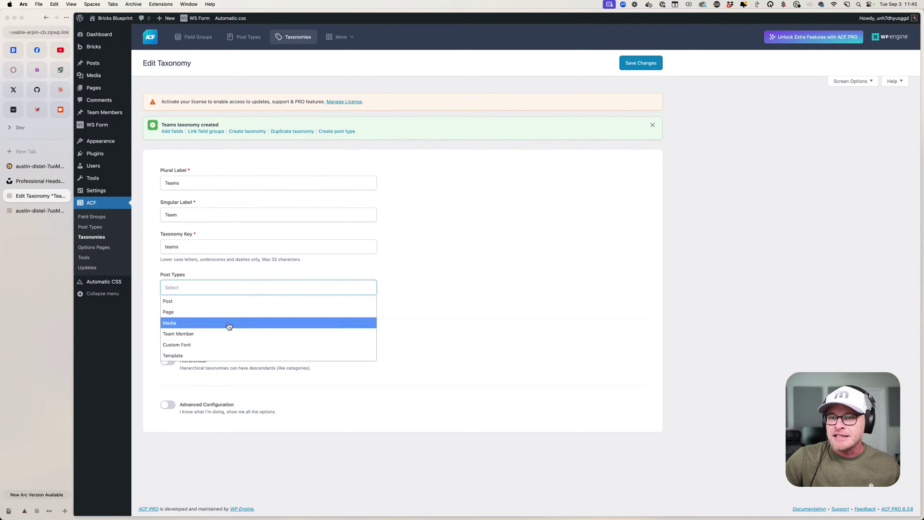
pyautogui.click(226, 335)
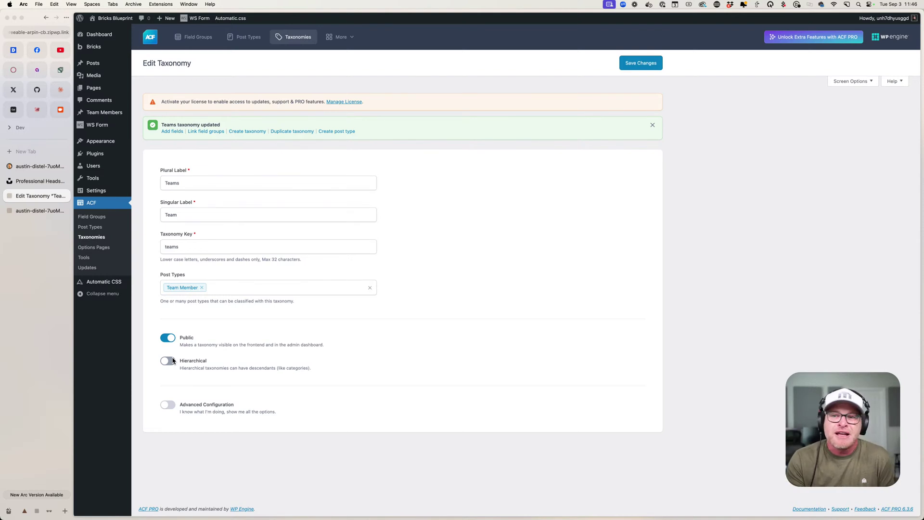
pyautogui.click(169, 361)
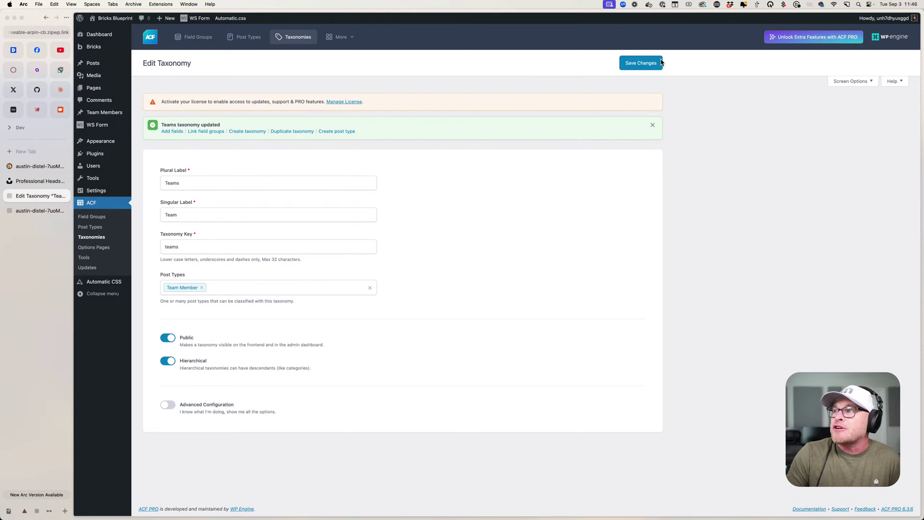
pyautogui.click(659, 64)
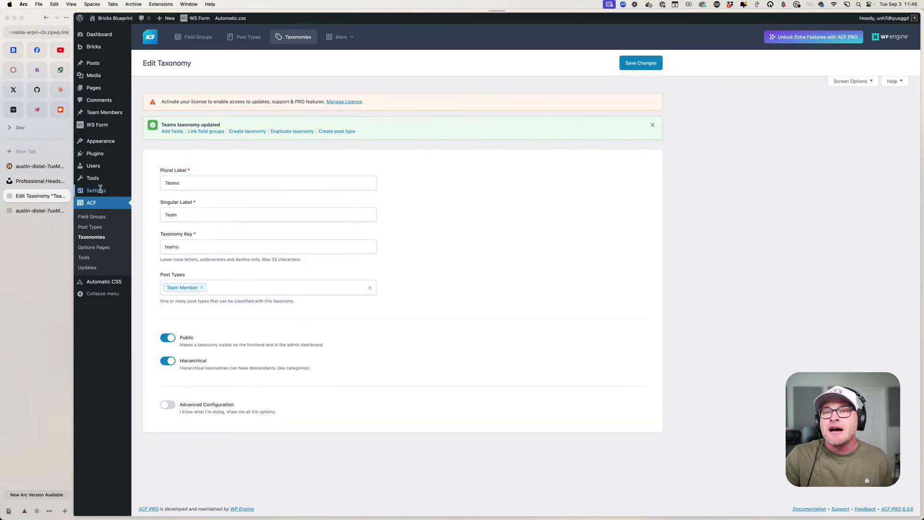
# - In the existing team member's entry, add a new team named Executive, assign it to the member, and save the entry
pyautogui.moveTo(108, 189)
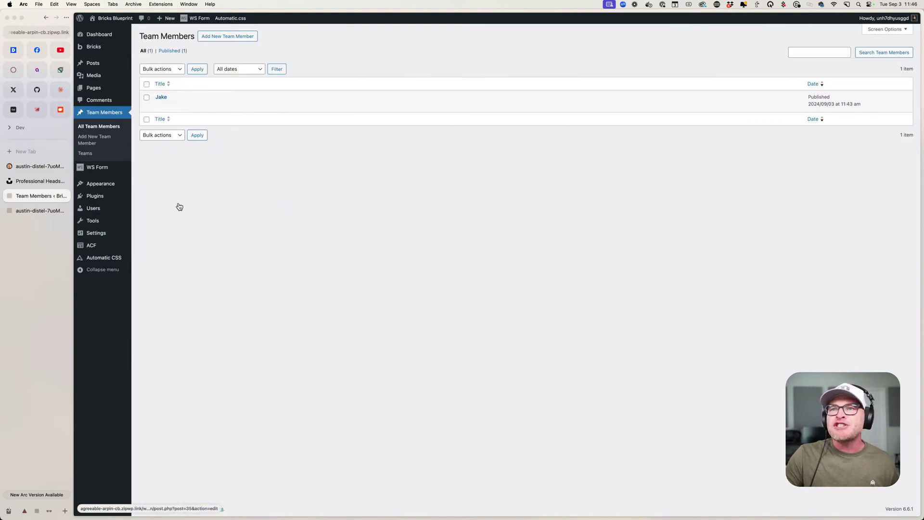
pyautogui.click(165, 99)
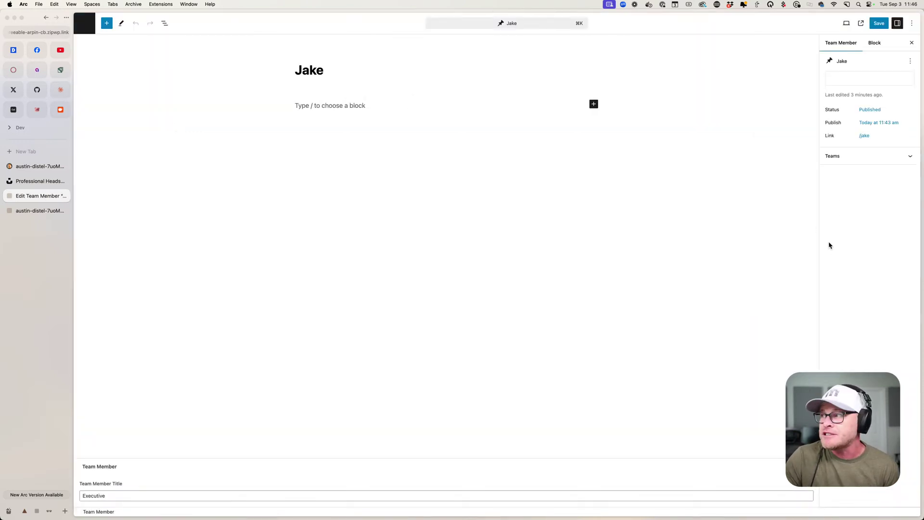
pyautogui.click(864, 153)
pyautogui.click(857, 212)
pyautogui.click(850, 188)
pyautogui.click(849, 205)
pyautogui.click(864, 230)
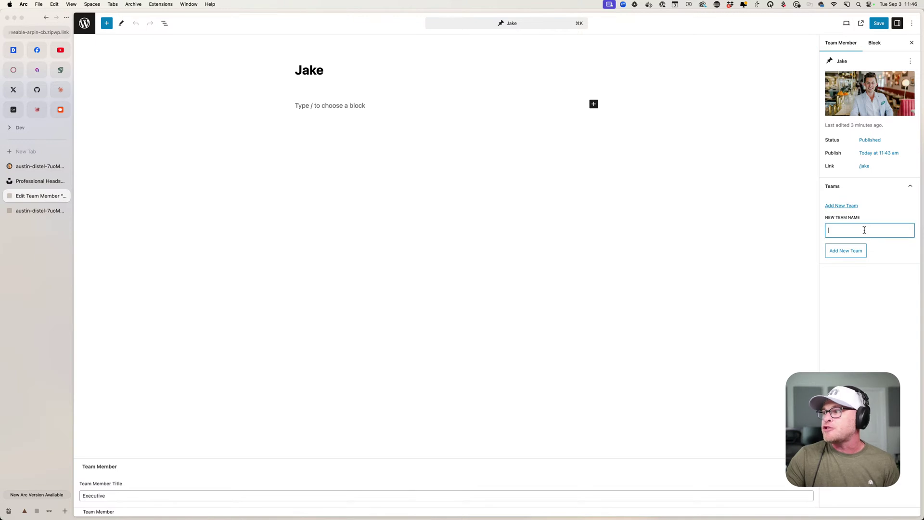
pyautogui.press('Return')
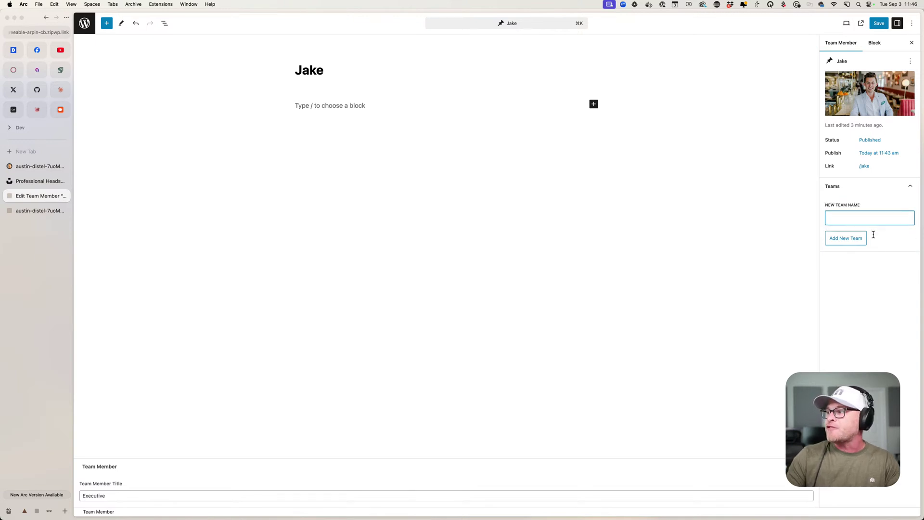
pyautogui.press('Return')
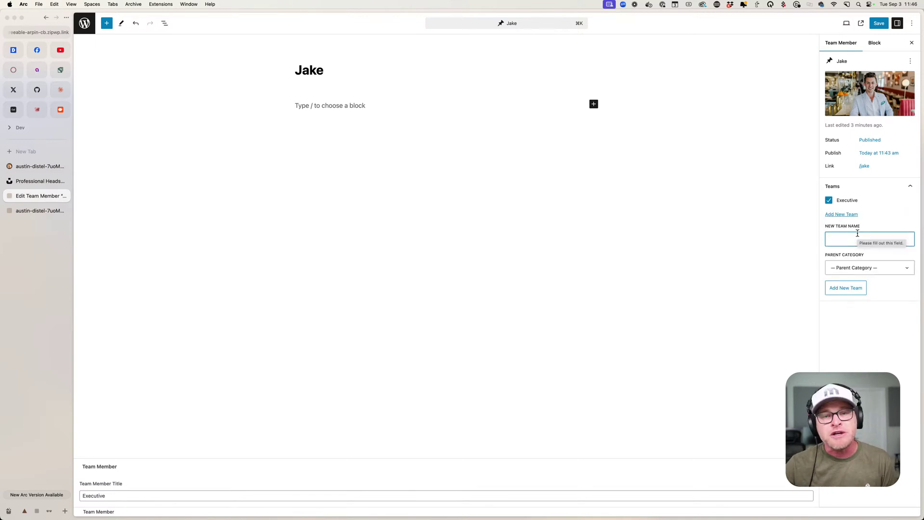
pyautogui.click(879, 23)
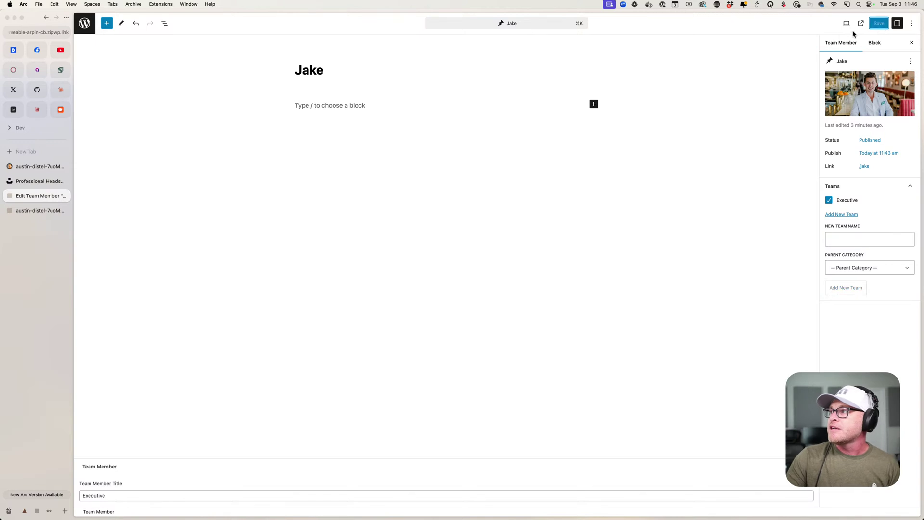
pyautogui.click(145, 485)
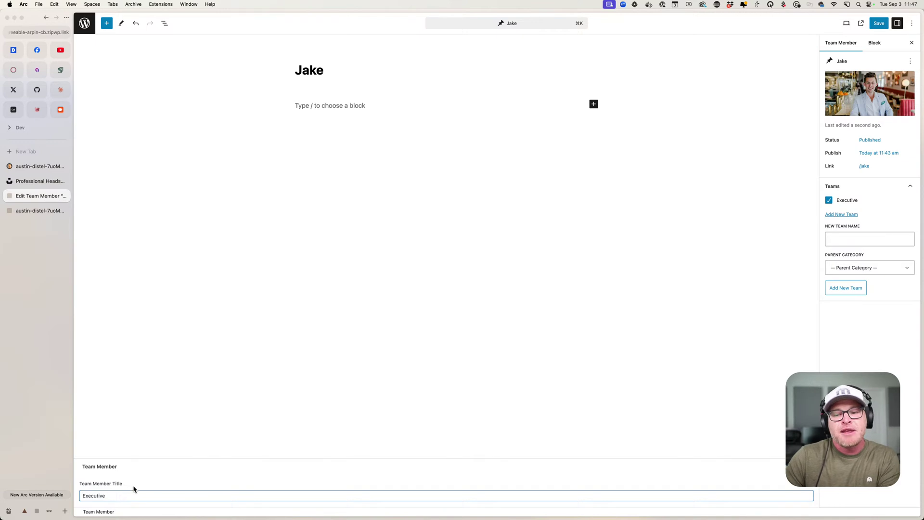
# - Return to the Pages list and open the About page in the Bricks builder
pyautogui.click(82, 31)
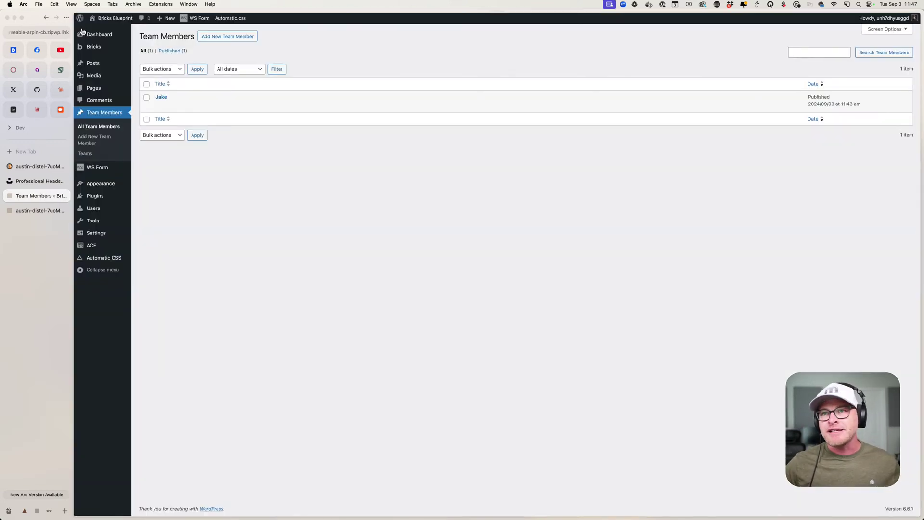
pyautogui.click(93, 88)
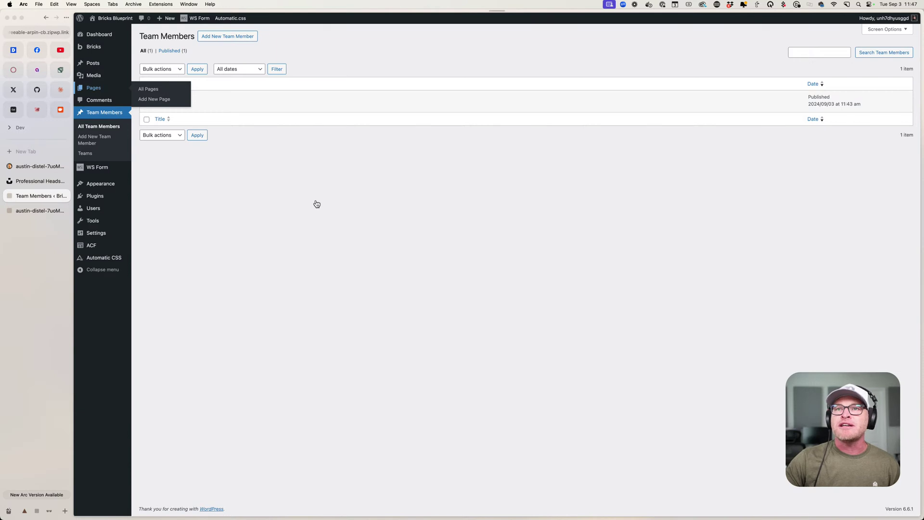
pyautogui.click(277, 105)
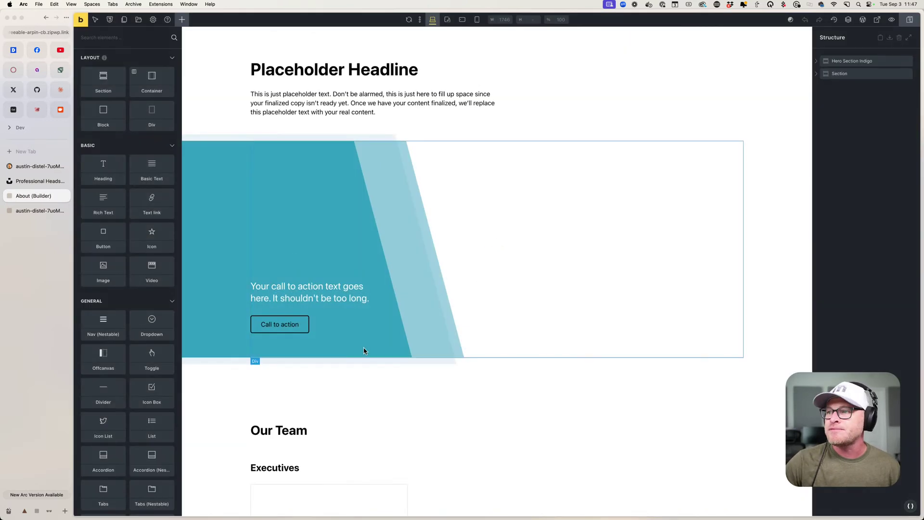
pyautogui.scroll(-3, 363, 350)
# - Set the Team Group's query loop type to Terms and its taxonomy to Teams (Team)
pyautogui.click(353, 392)
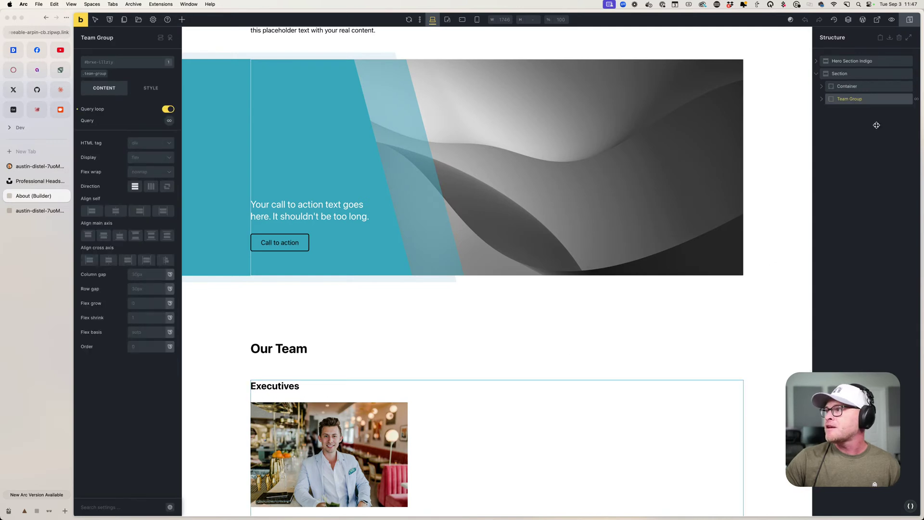
pyautogui.click(168, 122)
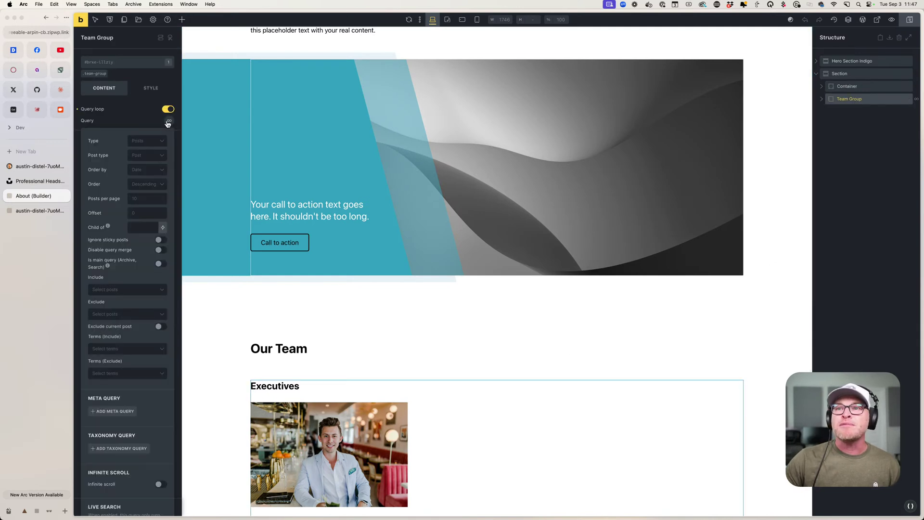
pyautogui.click(143, 141)
pyautogui.click(144, 177)
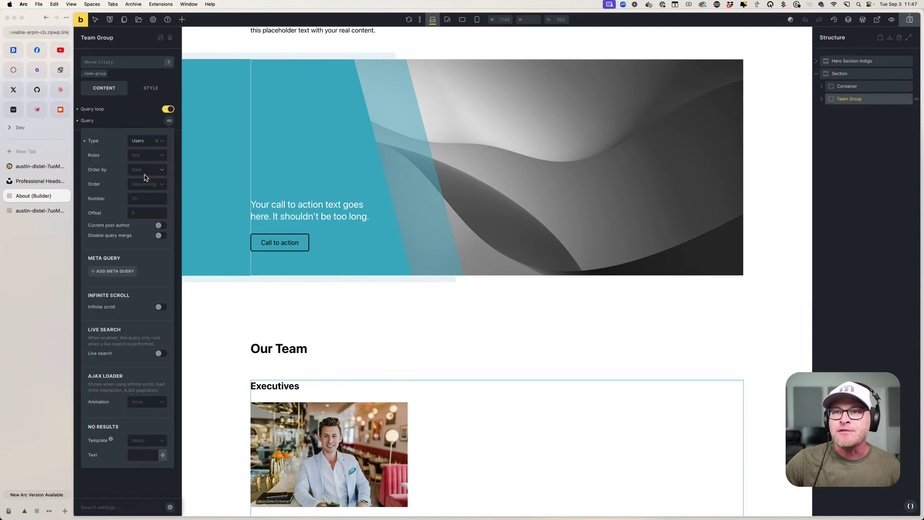
pyautogui.click(144, 142)
pyautogui.click(141, 164)
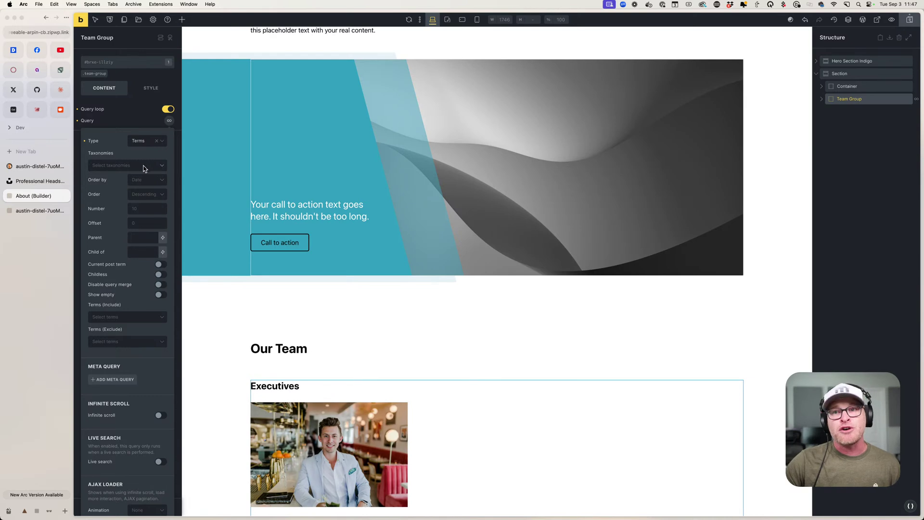
pyautogui.click(142, 169)
pyautogui.click(133, 232)
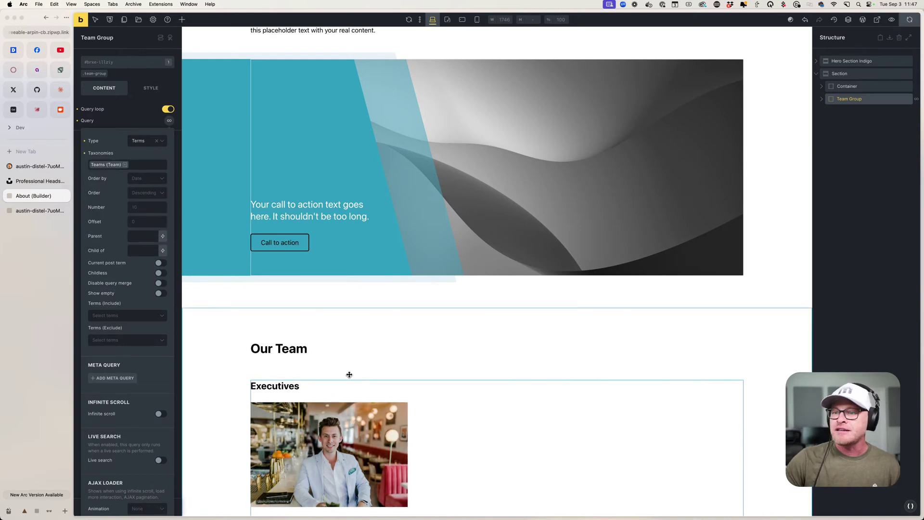
# - Replace the Executives heading's text in the Team Group with the dynamic term_name tag and save the page
pyautogui.click(293, 390)
pyautogui.doubleClick(289, 385)
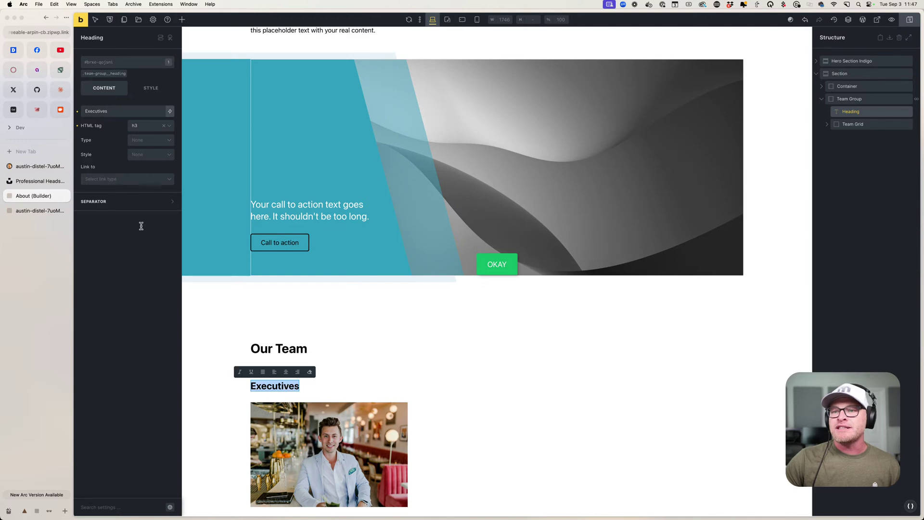
pyautogui.doubleClick(127, 111)
pyautogui.press('BackSpace')
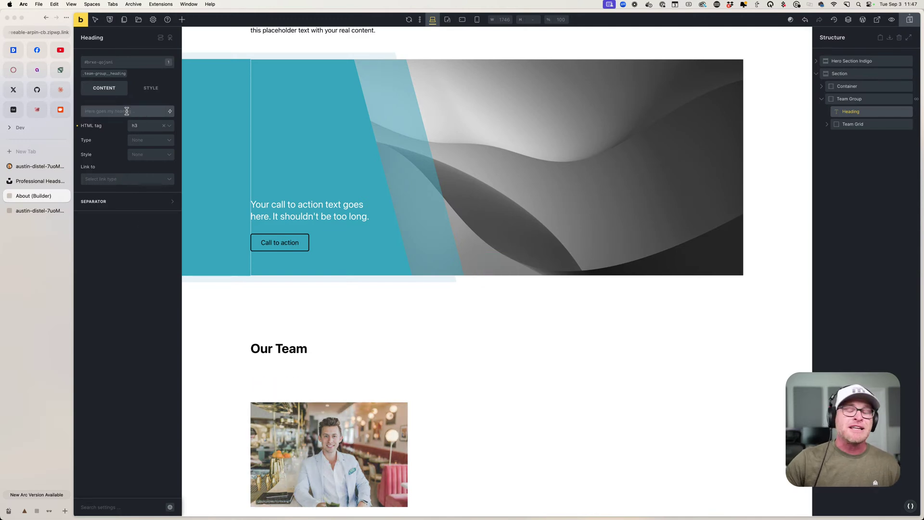
pyautogui.click(171, 112)
pyautogui.scroll(-1, 171, 111)
pyautogui.click(124, 165)
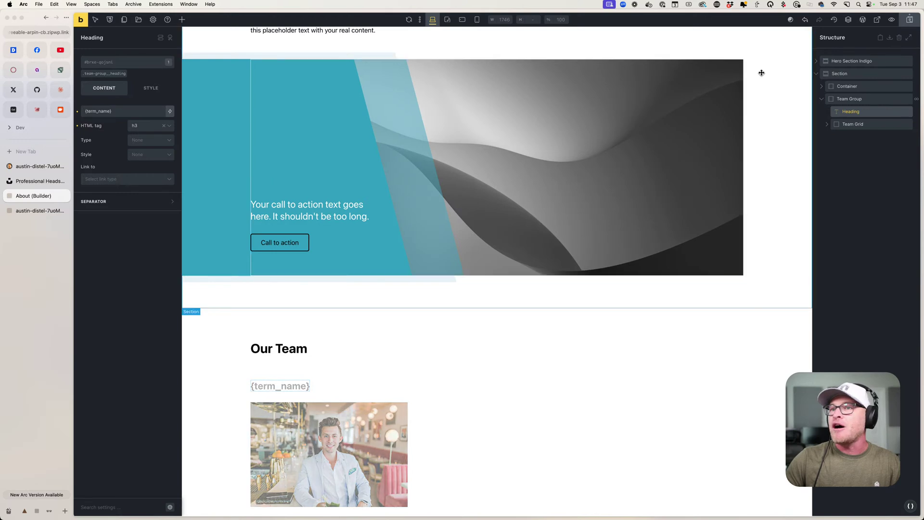
pyautogui.click(910, 19)
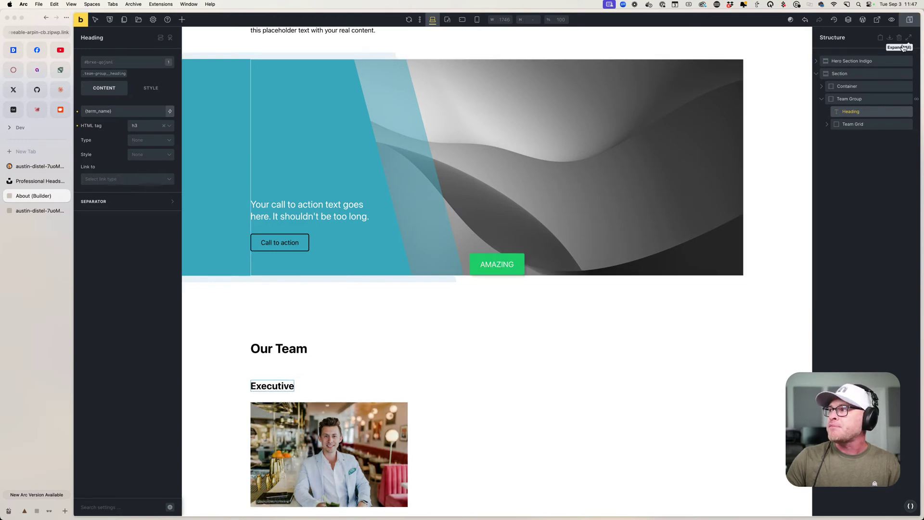
# - Close the extra WordPress dashboard tab and the leftover headshot image tab, returning to the About page builder
pyautogui.click(81, 18)
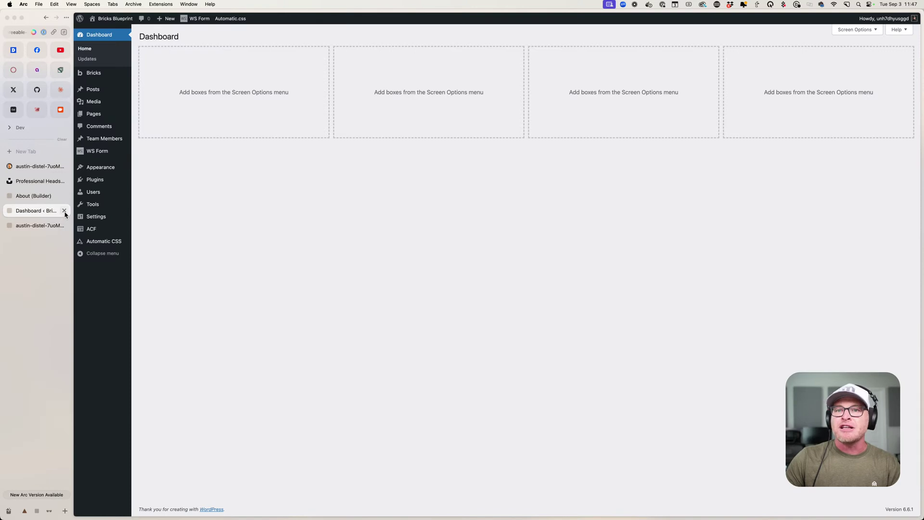
pyautogui.click(64, 211)
pyautogui.click(45, 212)
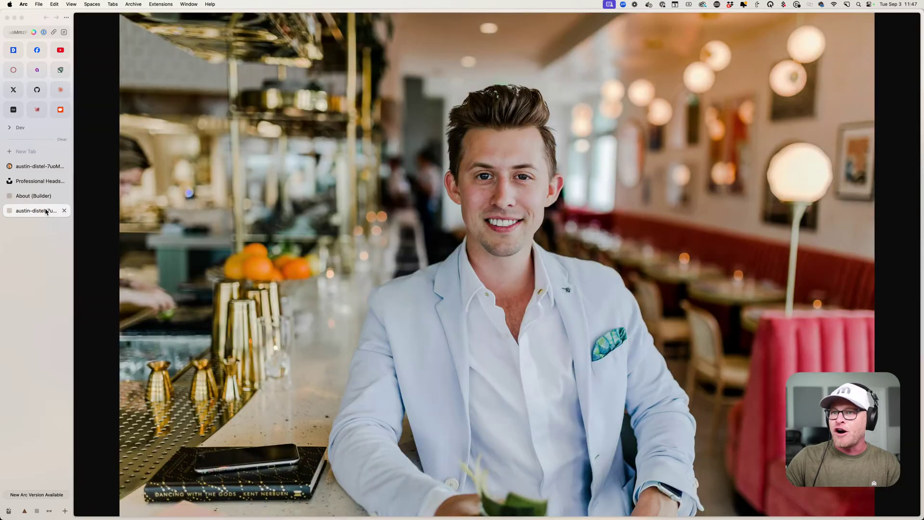
pyautogui.click(64, 210)
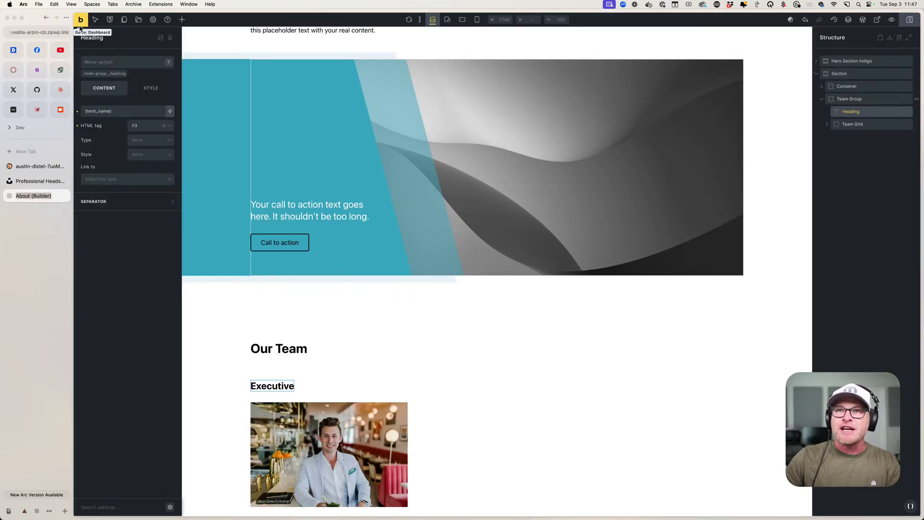
# - Open the About page on the front end and examine the Our Team section
pyautogui.click(877, 19)
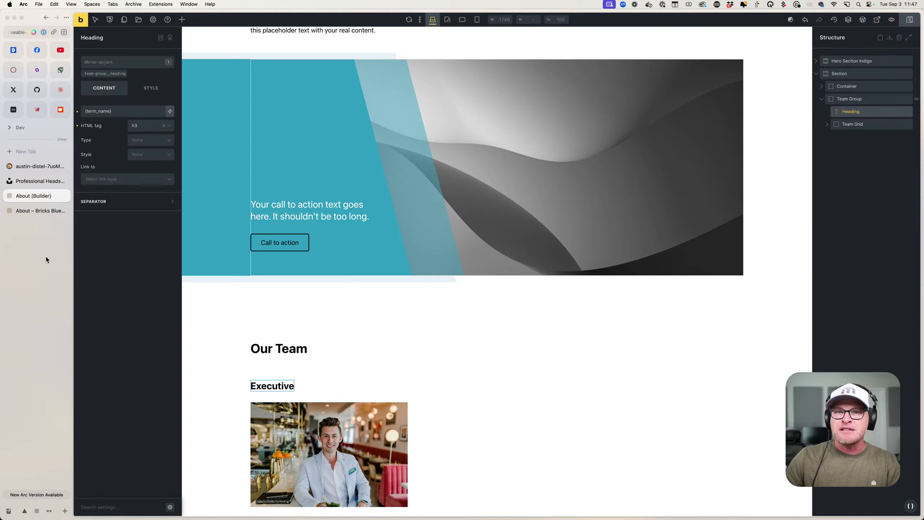
pyautogui.click(37, 210)
pyautogui.scroll(-4, 454, 305)
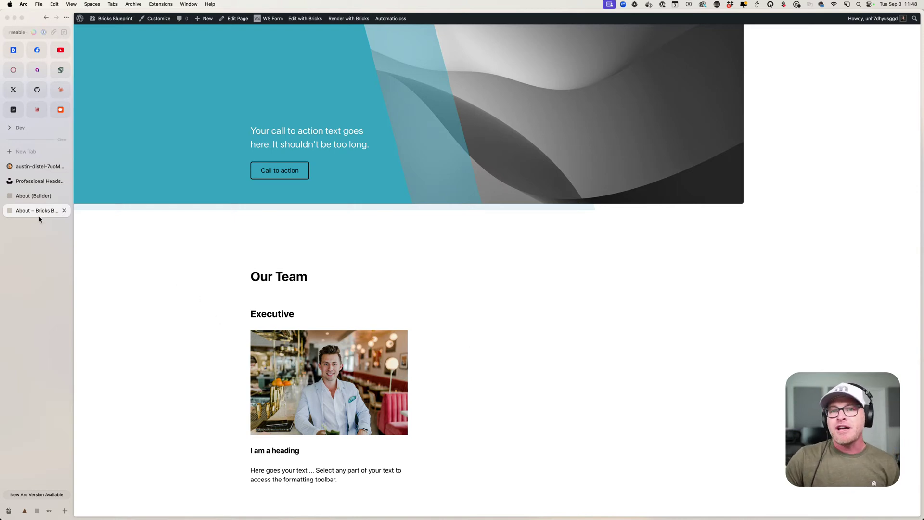
# - Back in the builder, enable a query loop on the Team Card inside the Team Grid and set its post type to Team Members
pyautogui.click(33, 196)
pyautogui.click(345, 444)
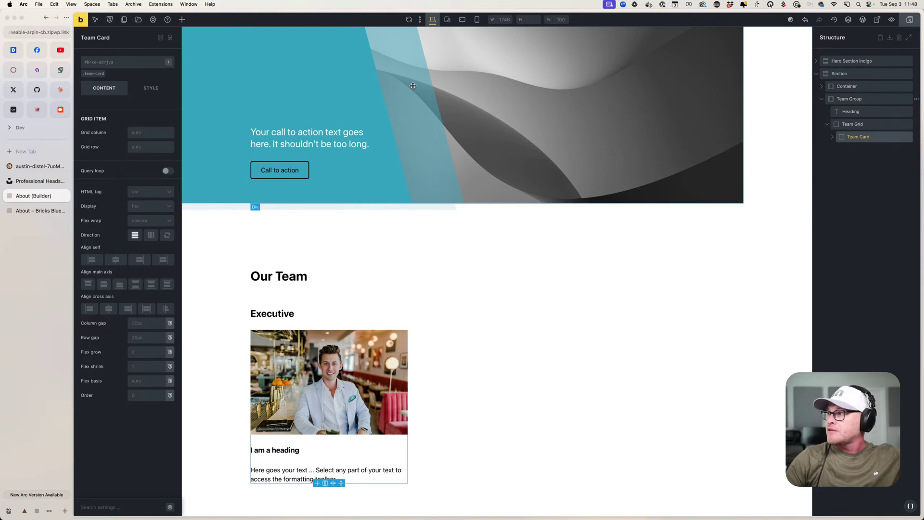
pyautogui.click(823, 99)
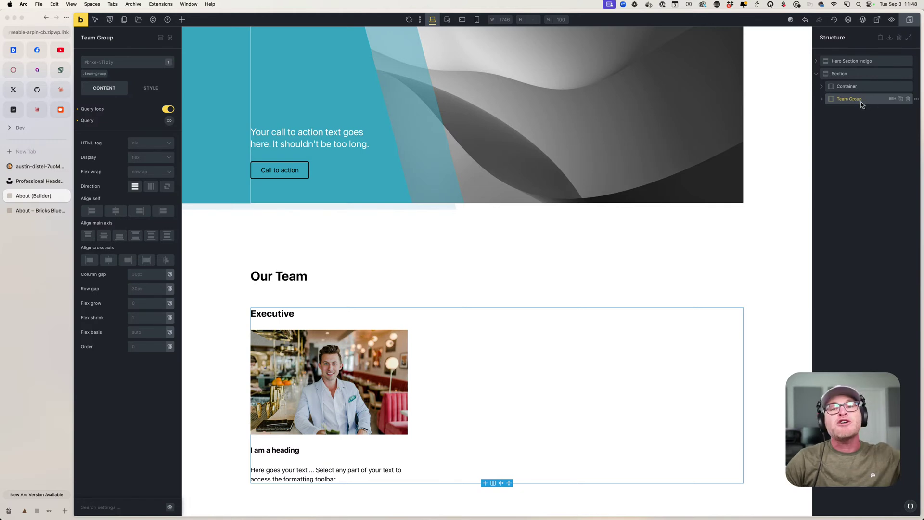
pyautogui.click(822, 99)
pyautogui.click(864, 137)
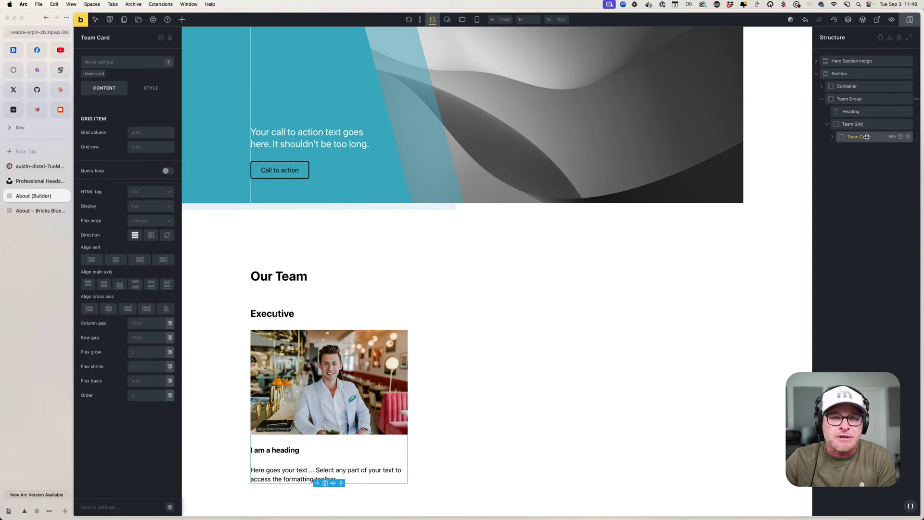
pyautogui.click(167, 171)
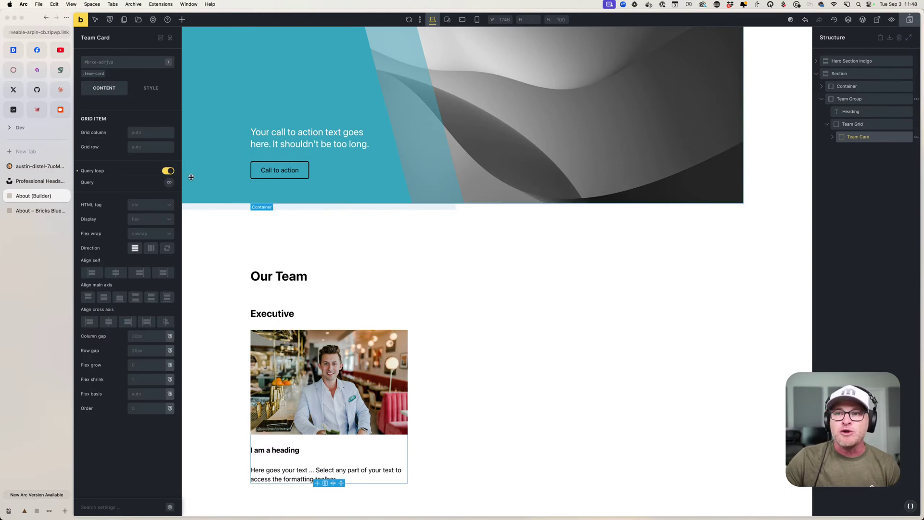
pyautogui.click(168, 184)
pyautogui.click(145, 217)
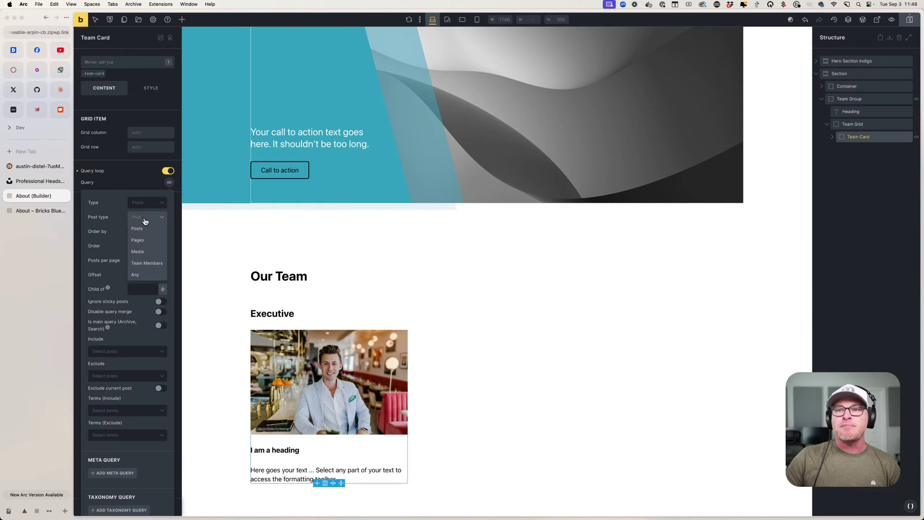
pyautogui.click(145, 262)
# - Add a taxonomy query to the Team Card's loop with Teams (Team) as its taxonomy
pyautogui.scroll(-5, 153, 304)
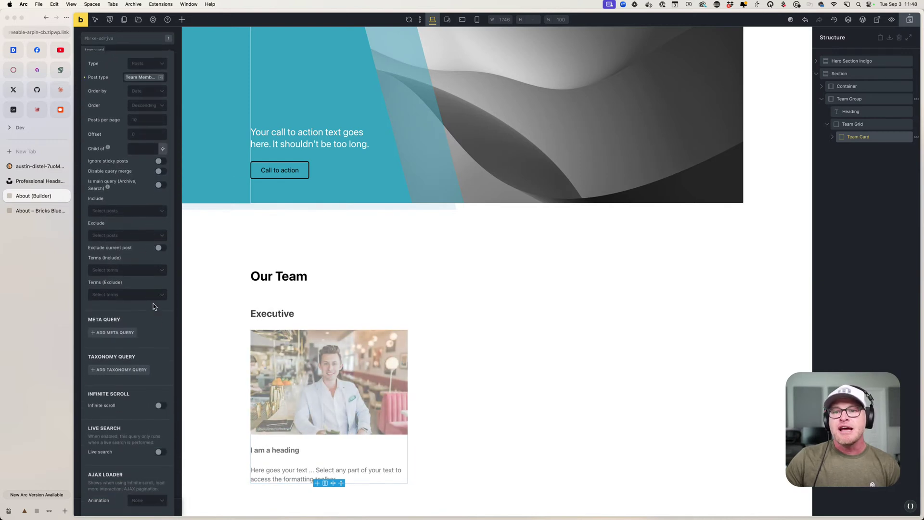
pyautogui.scroll(-1, 156, 303)
pyautogui.click(120, 320)
pyautogui.scroll(-4, 130, 286)
pyautogui.click(127, 270)
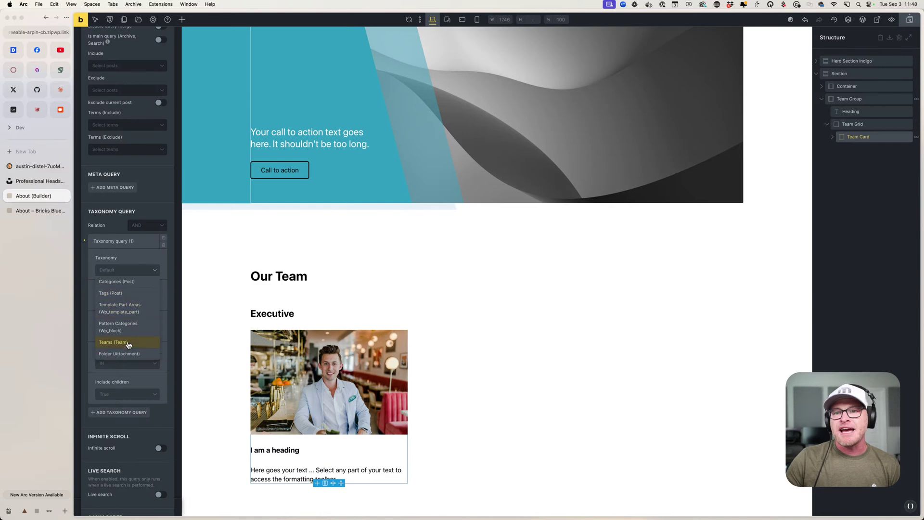
pyautogui.click(130, 342)
# - Set the taxonomy query's field to term_id and its terms to the dynamic {term_id} tag, and save the page
pyautogui.scroll(-1, 132, 298)
pyautogui.click(129, 260)
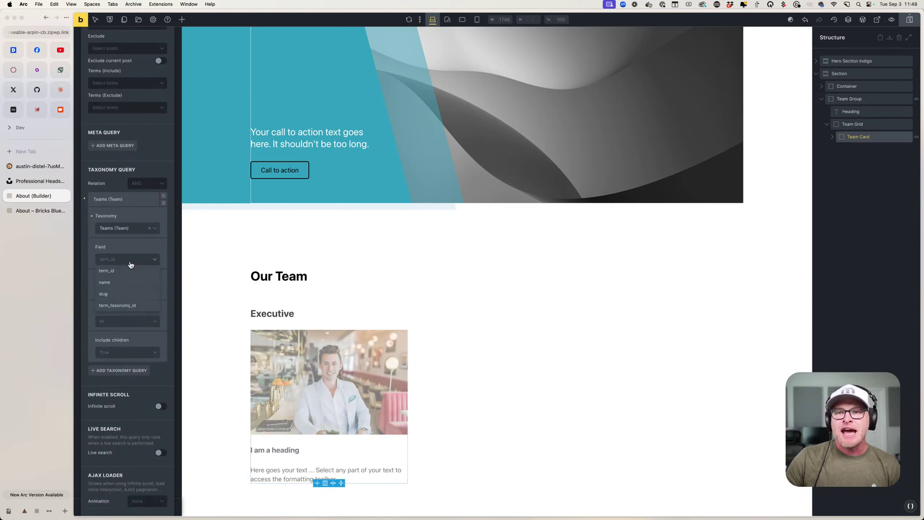
pyautogui.click(130, 274)
pyautogui.click(155, 290)
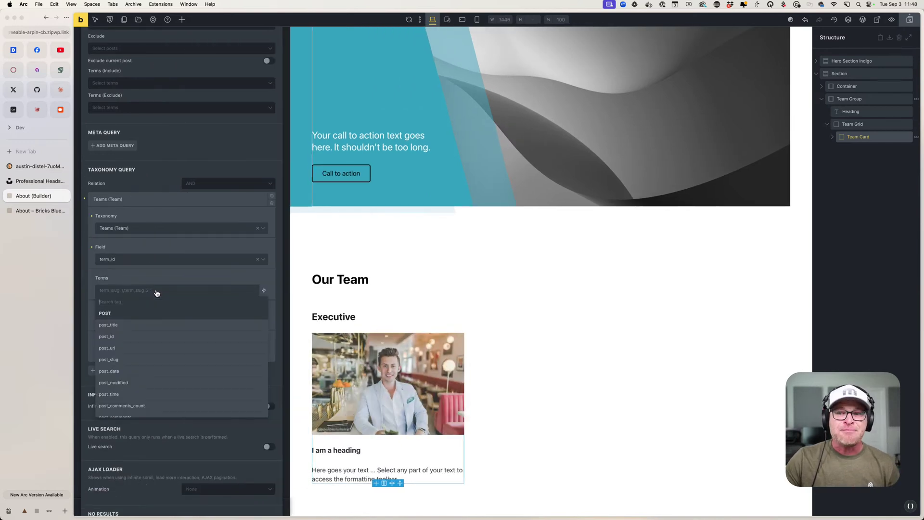
pyautogui.write('term')
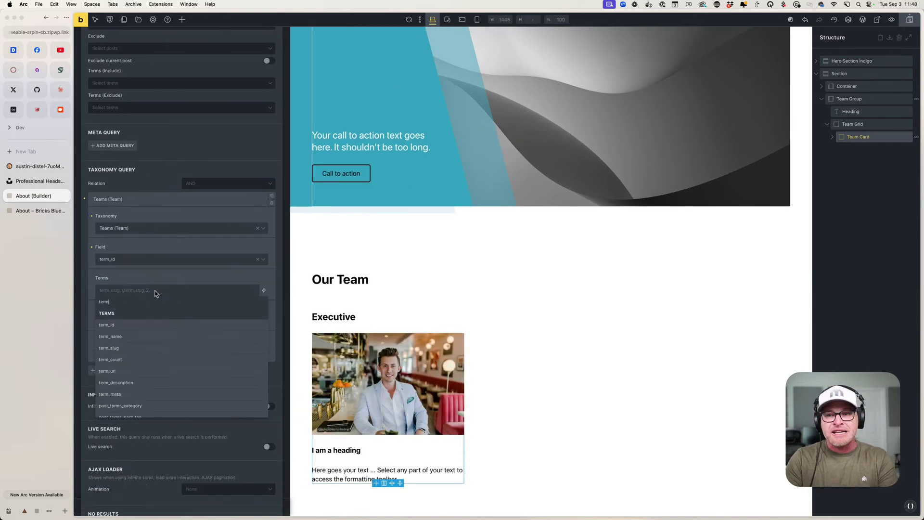
pyautogui.click(133, 325)
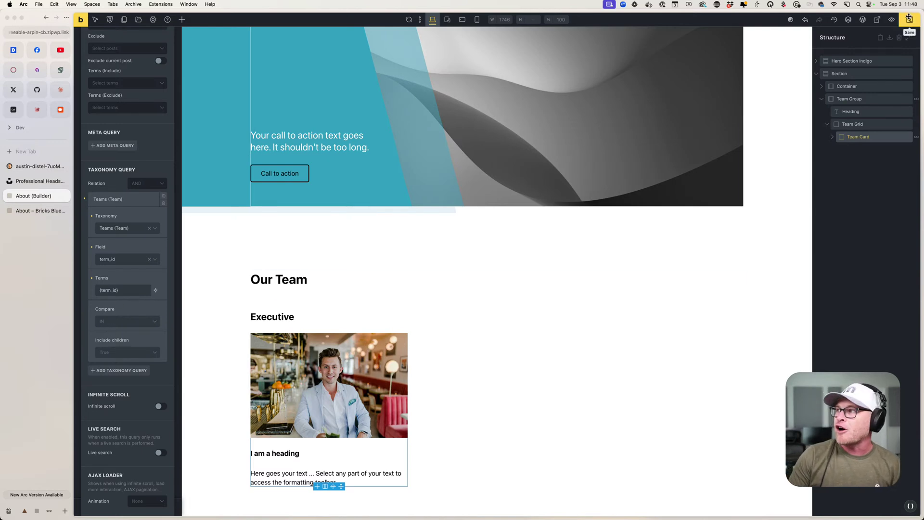
pyautogui.press('super+s')
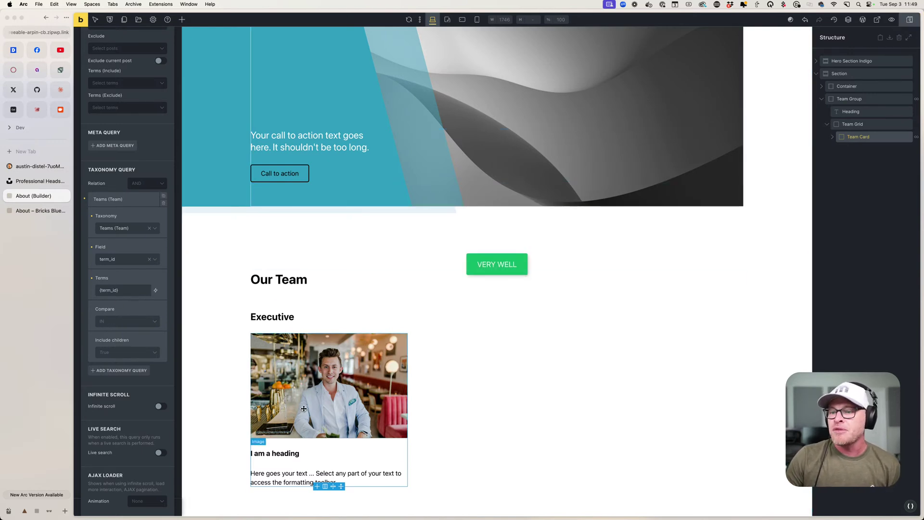
# - Replace the team card's Name heading text with the dynamic post_title tag, save, and check it on the live page
pyautogui.click(272, 455)
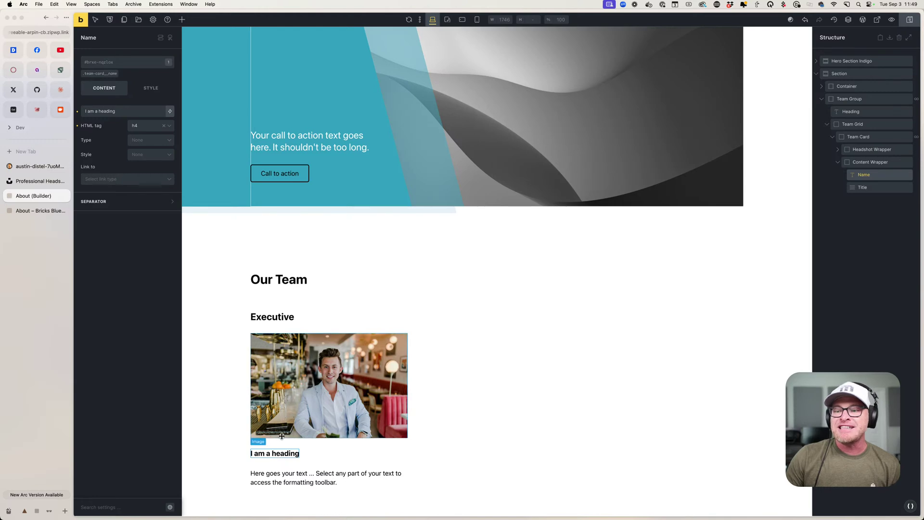
pyautogui.tripleClick(111, 110)
pyautogui.press('BackSpace')
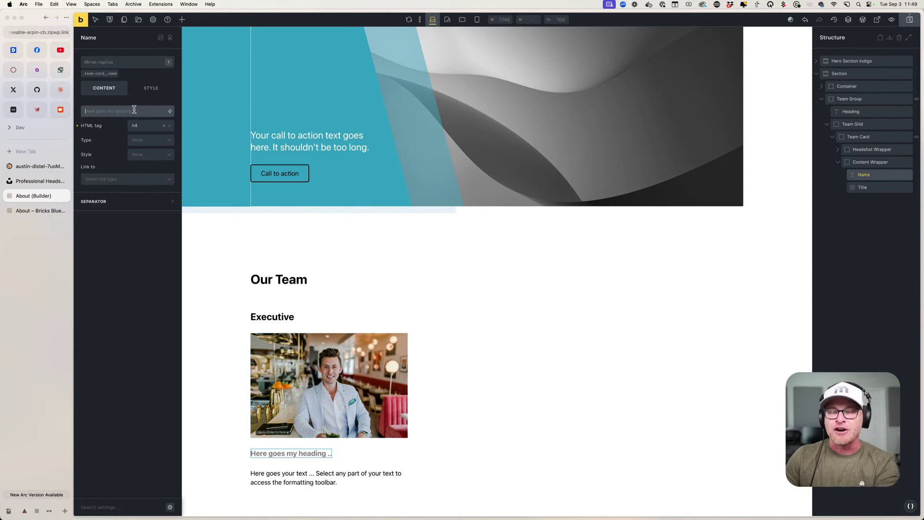
pyautogui.click(170, 110)
pyautogui.click(109, 149)
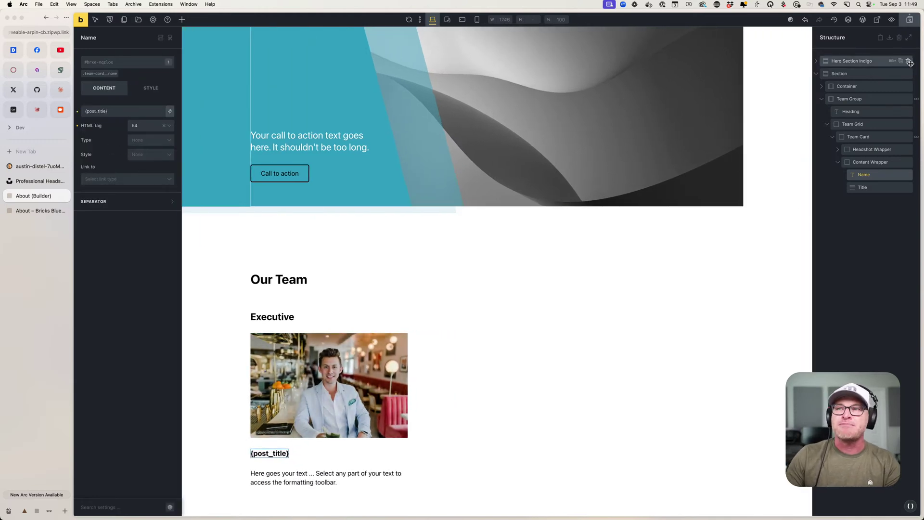
pyautogui.press('super+s')
pyautogui.click(40, 210)
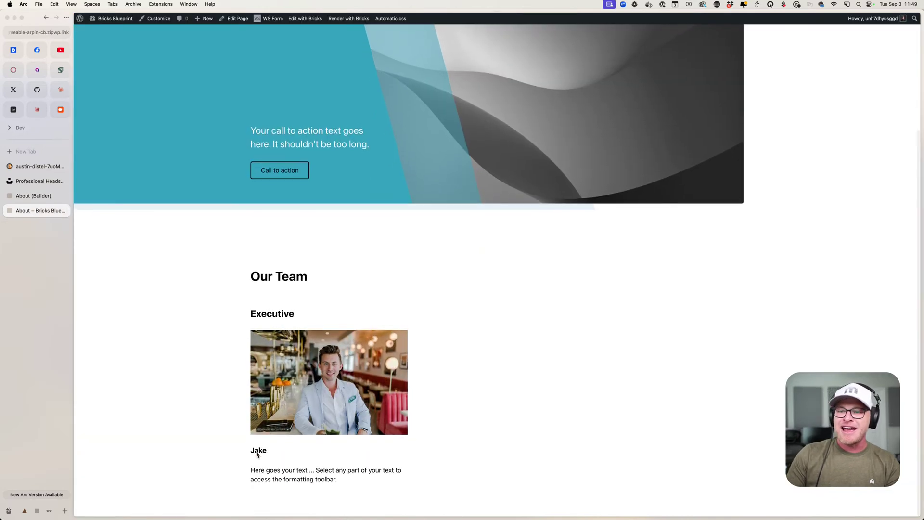
# - Replace the Headshot's static image with the dynamic featured_image tag at Medium Large size and save the page
pyautogui.click(33, 195)
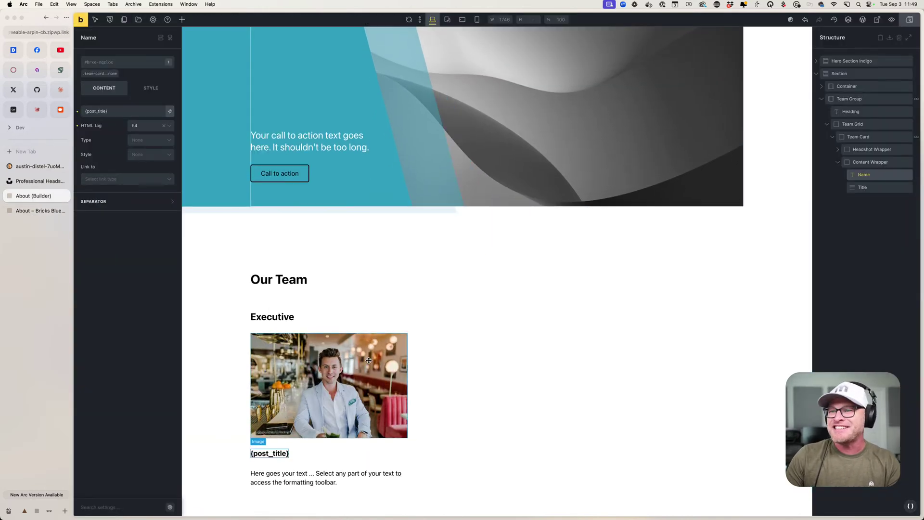
pyautogui.click(308, 385)
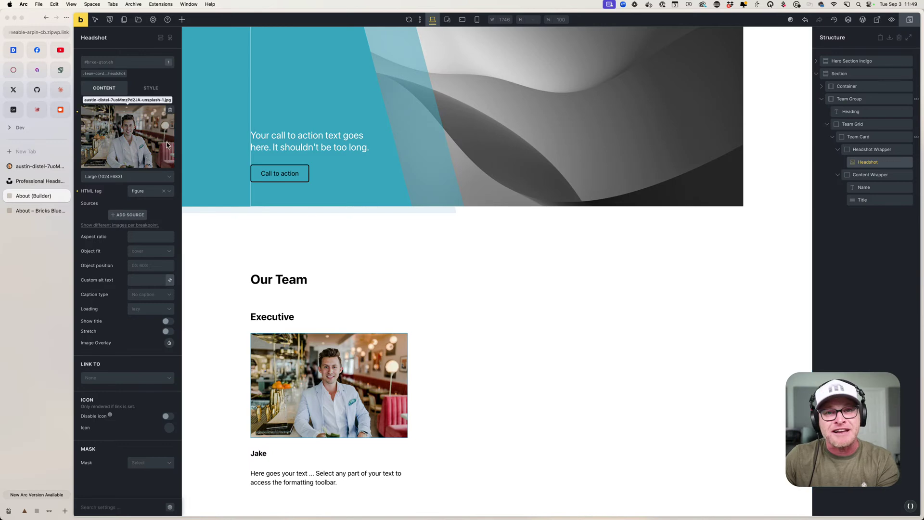
pyautogui.click(171, 113)
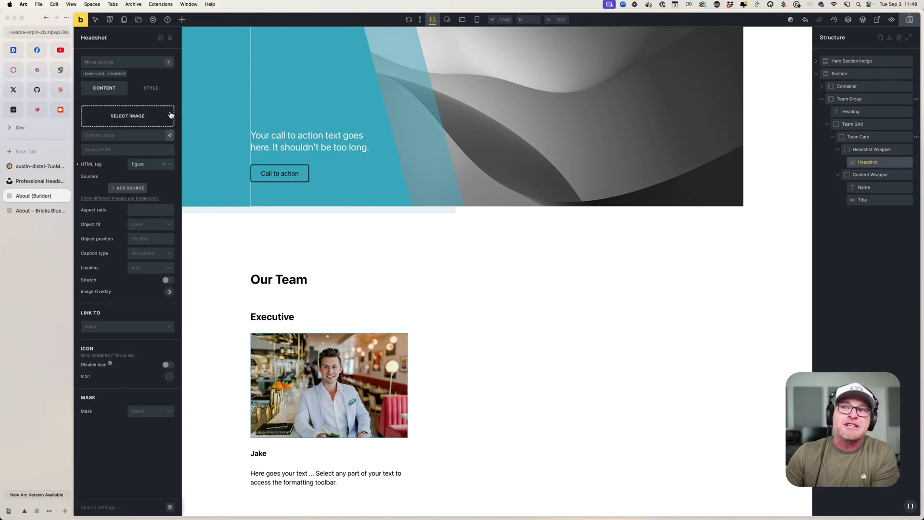
pyautogui.click(171, 136)
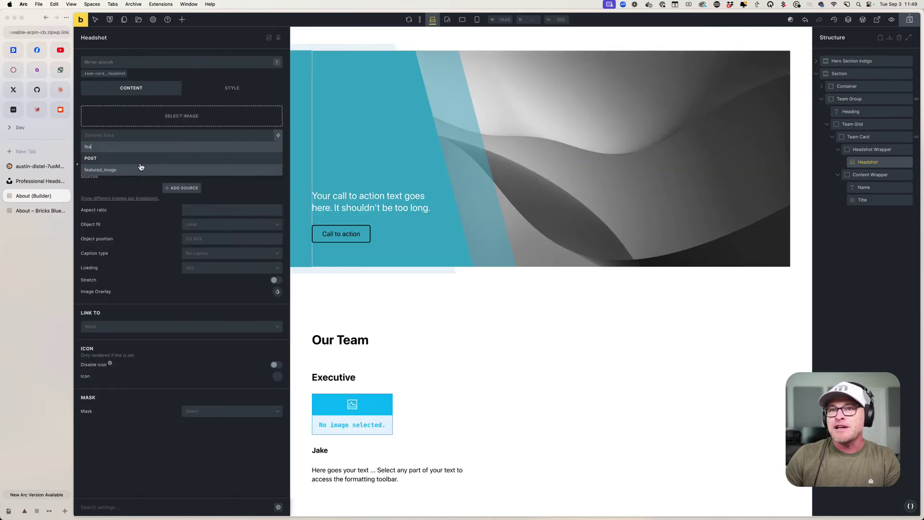
pyautogui.click(124, 169)
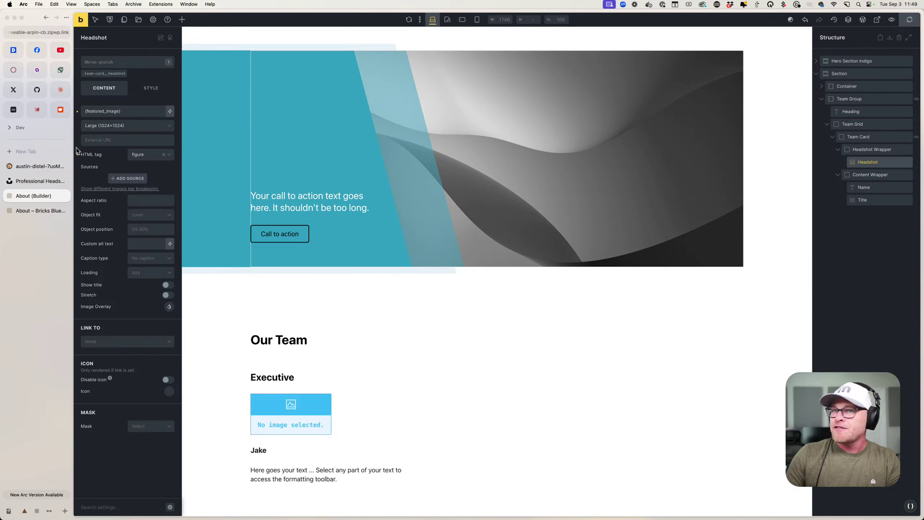
pyautogui.click(106, 126)
pyautogui.click(105, 162)
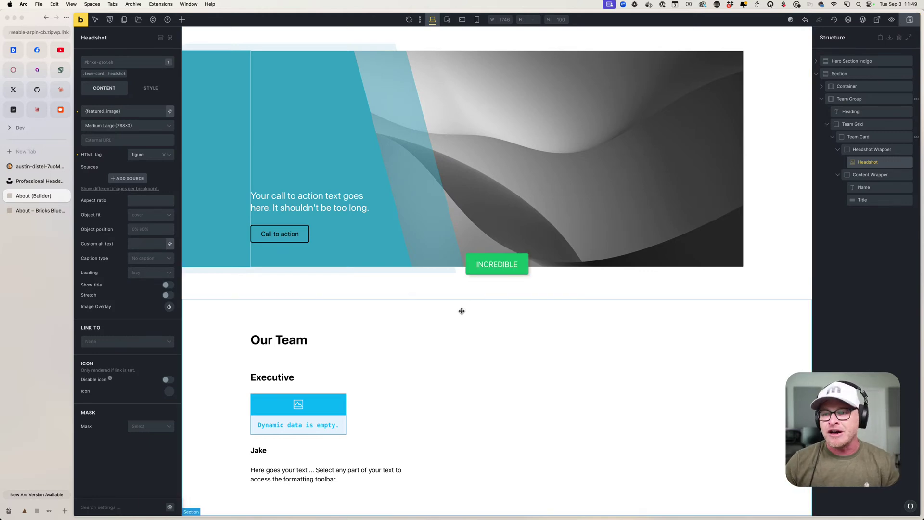
# - Check the headshot on the live About page, and reload the builder to examine the Our Team section there
pyautogui.click(37, 211)
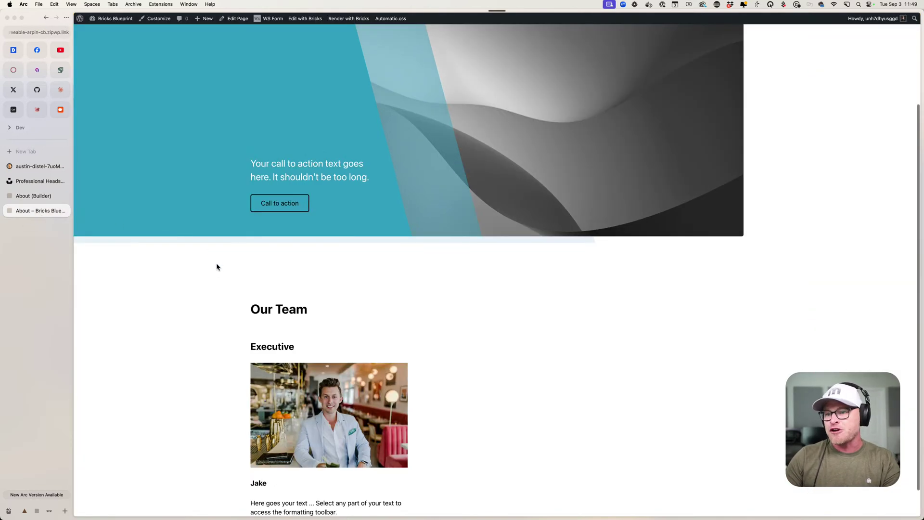
pyautogui.click(34, 196)
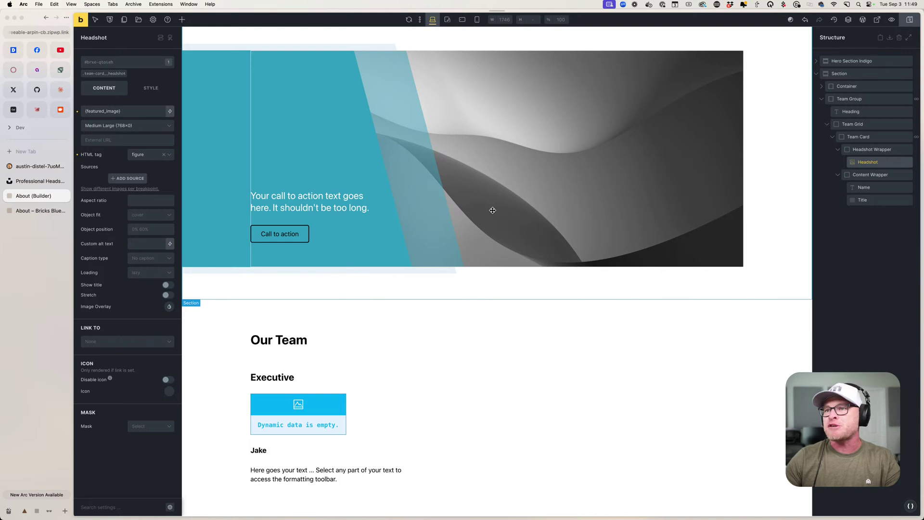
pyautogui.press('super+r')
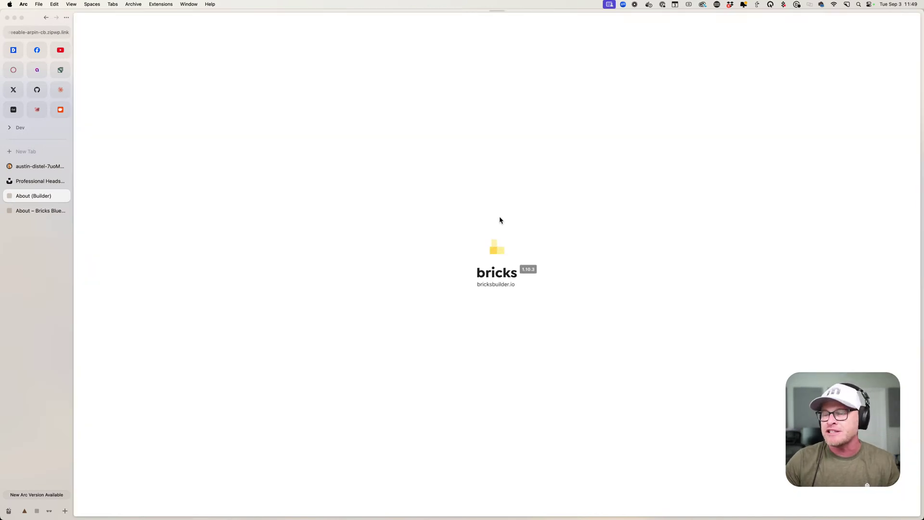
pyautogui.scroll(-3, 491, 265)
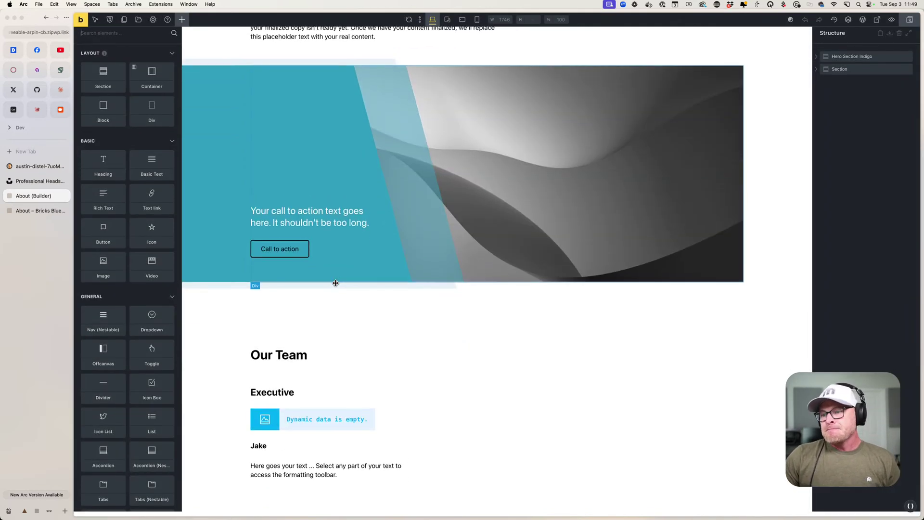
# - Compare the Headshot element's settings in the builder with the team card's image on the live About page
pyautogui.click(348, 430)
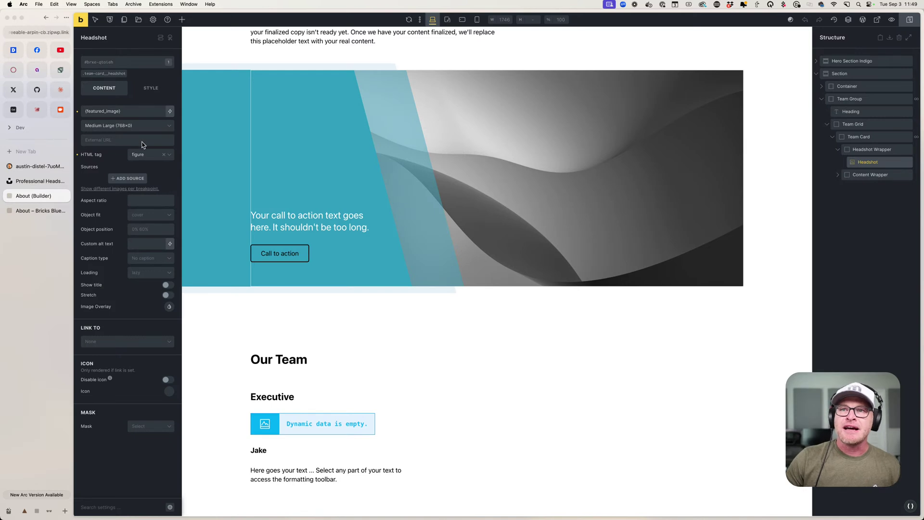
pyautogui.hotkey('ctrl', 'Tab')
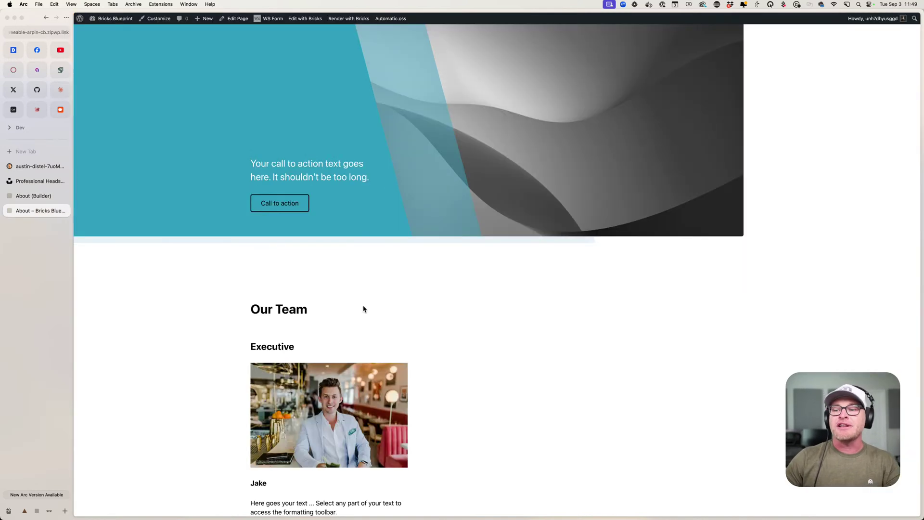
pyautogui.scroll(-2, 327, 381)
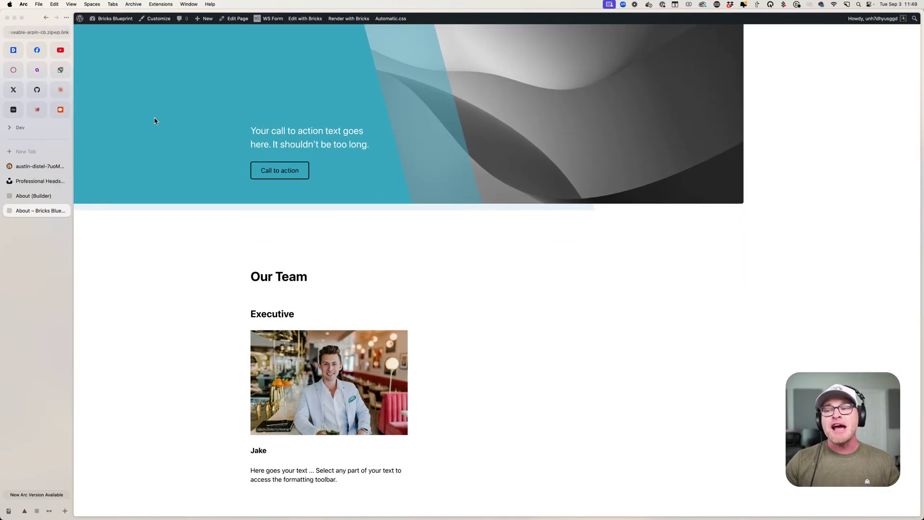
pyautogui.click(110, 18)
pyautogui.moveTo(98, 164)
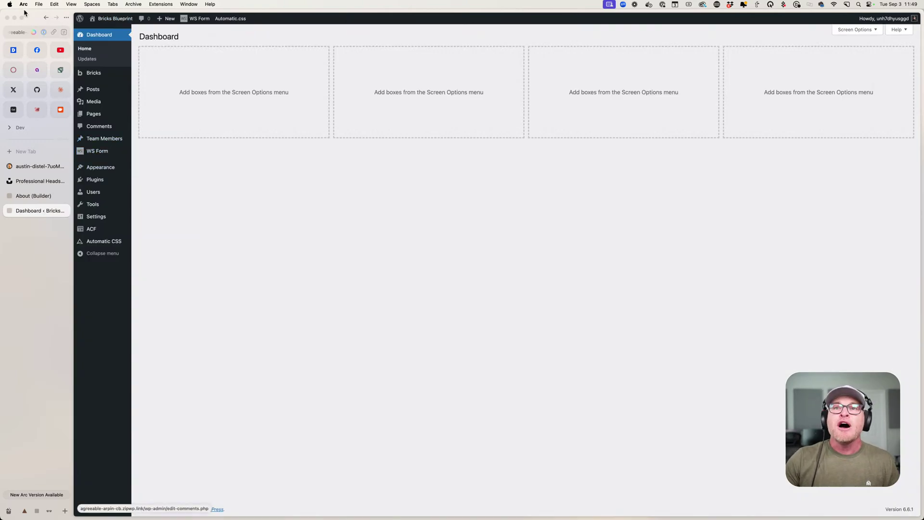
pyautogui.click(45, 18)
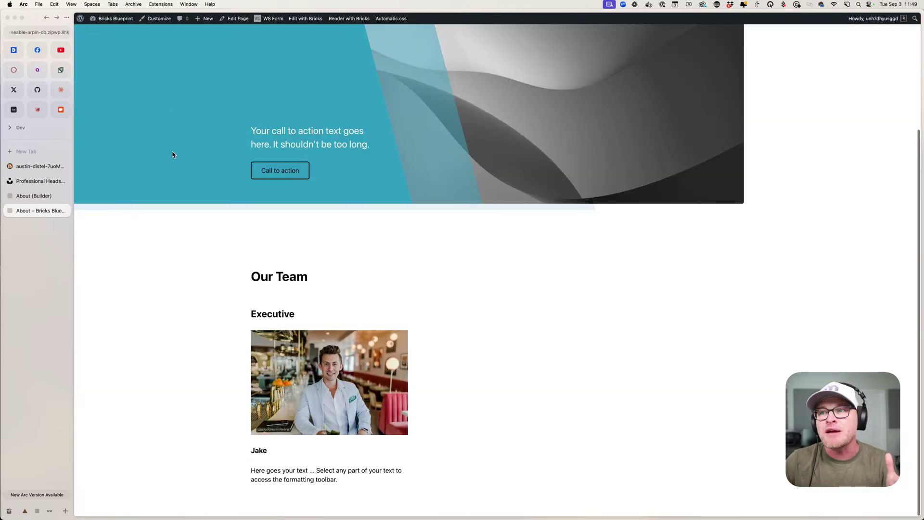
# - Leave the About page builder for the WordPress admin and start a new Team Member entry
pyautogui.click(29, 181)
pyautogui.click(33, 195)
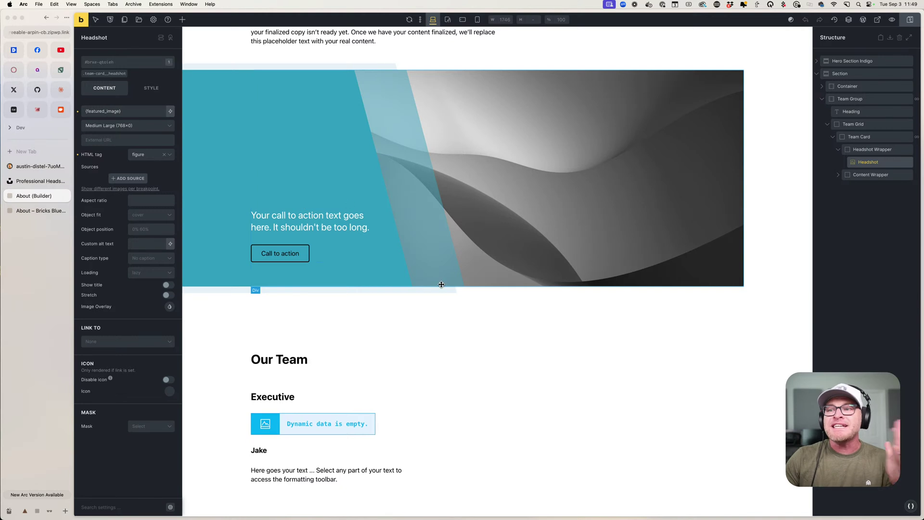
pyautogui.scroll(-1, 441, 288)
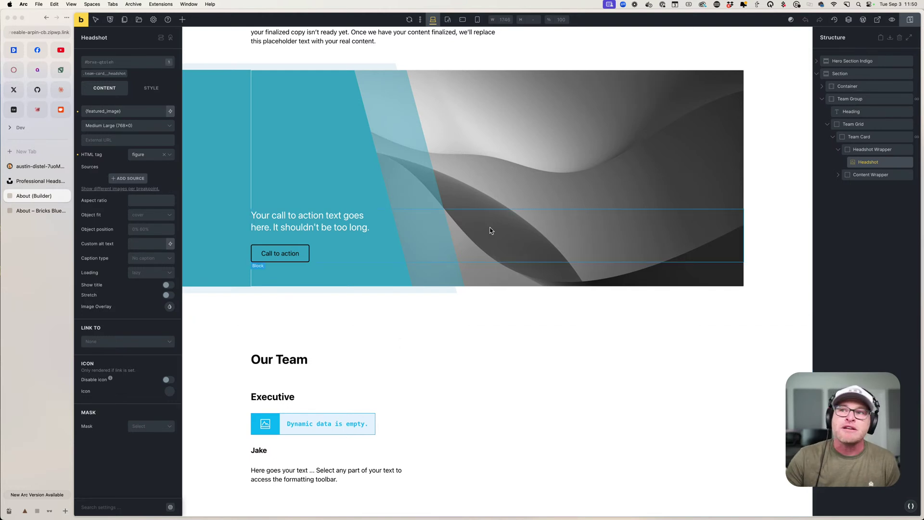
pyautogui.click(863, 21)
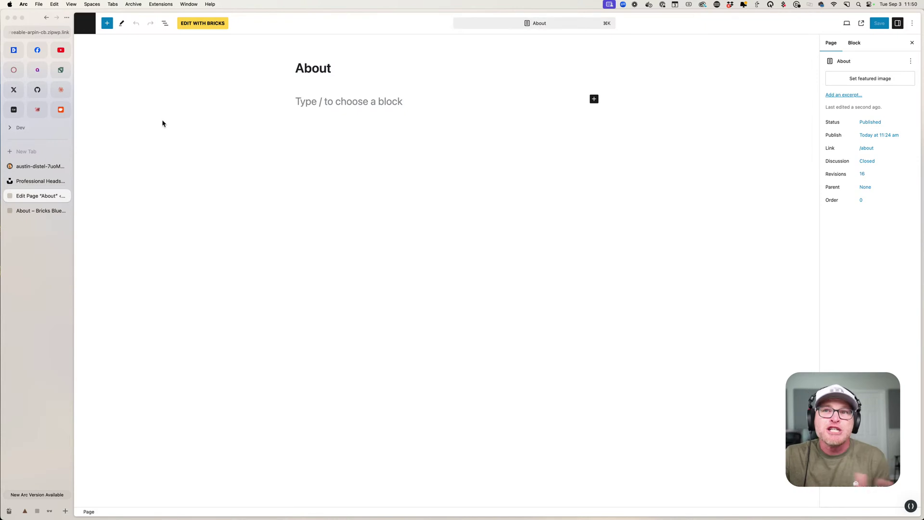
pyautogui.click(90, 29)
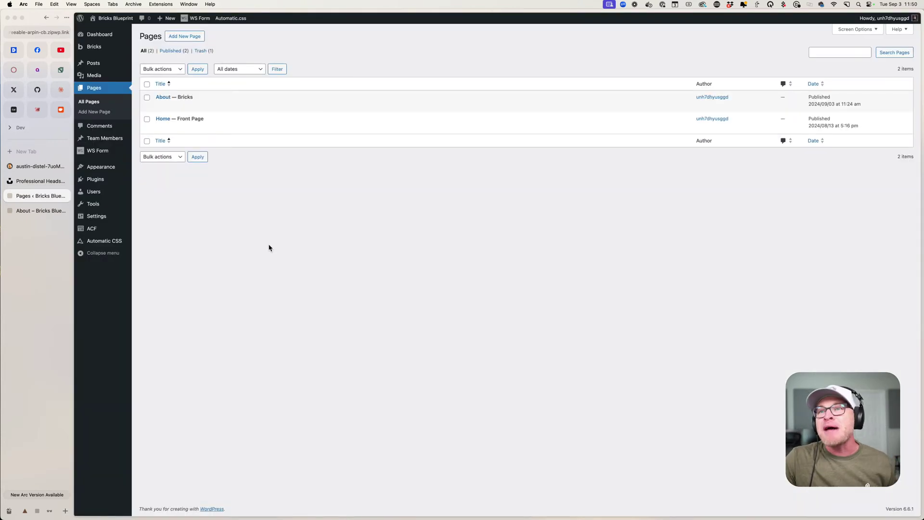
pyautogui.moveTo(107, 138)
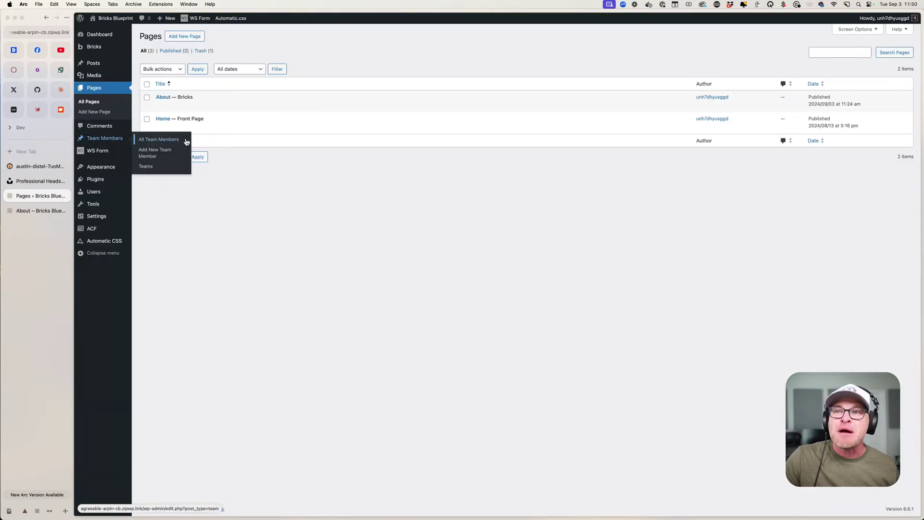
pyautogui.click(180, 161)
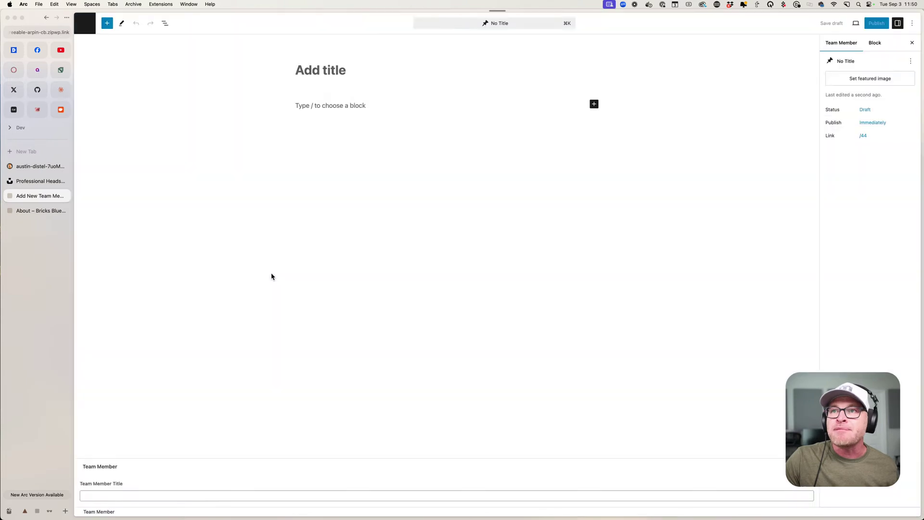
# - Download the Unsplash portrait of the laughing woman in the red sweater and return to the new team member entry
pyautogui.click(41, 167)
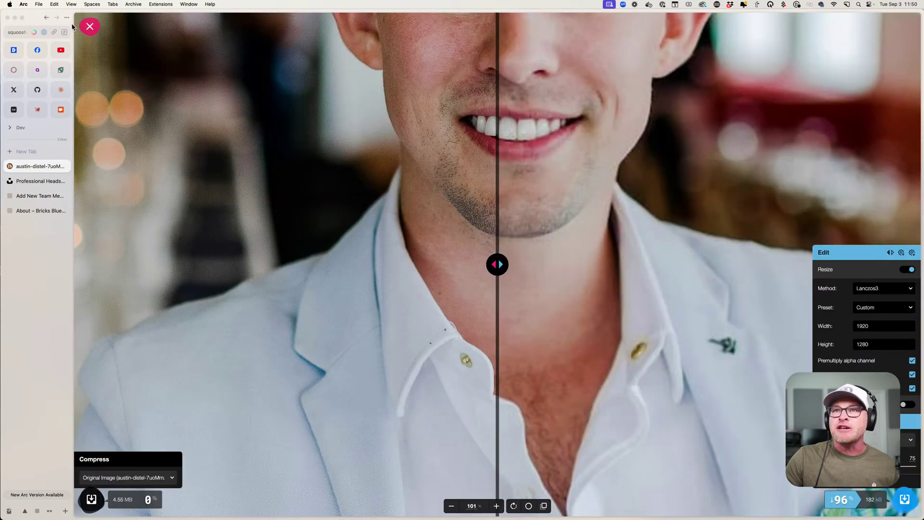
pyautogui.click(40, 181)
pyautogui.scroll(3, 345, 208)
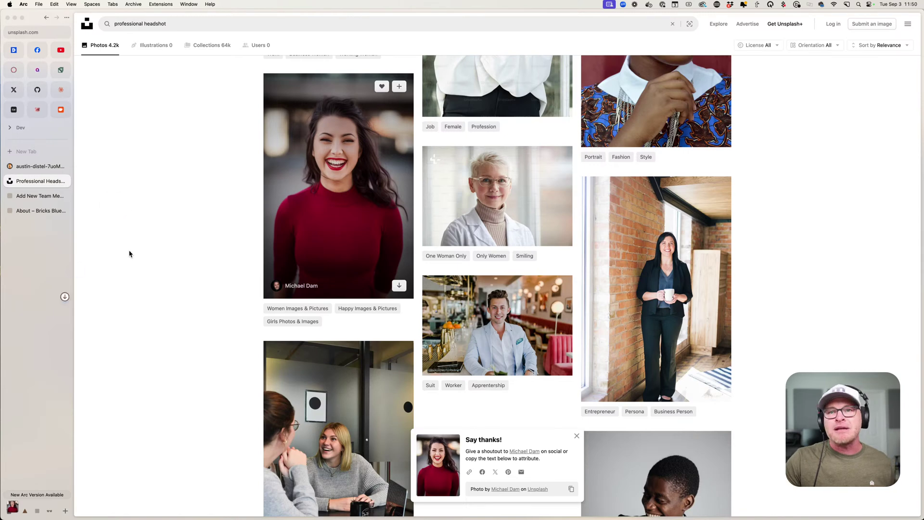
pyautogui.click(39, 212)
pyautogui.press('super+alt+Up')
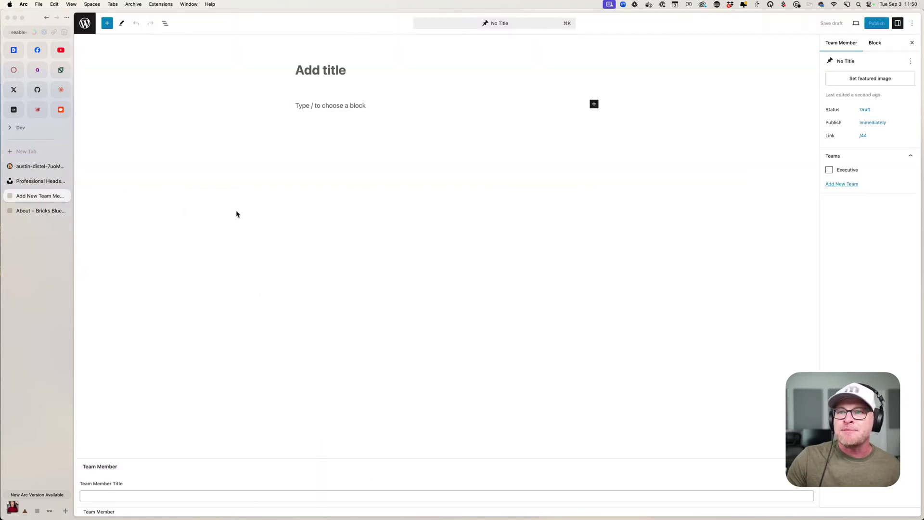
# - Load the downloaded portrait into Squoosh, resize it to a width of 1920, and download the compressed image
pyautogui.click(35, 171)
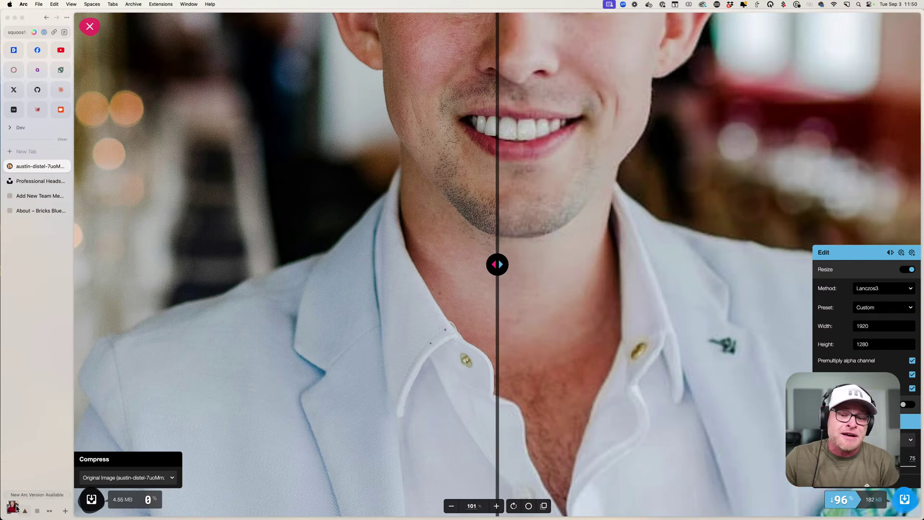
pyautogui.moveTo(13, 507)
pyautogui.moveTo(12, 501); pyautogui.dragTo(358, 339)
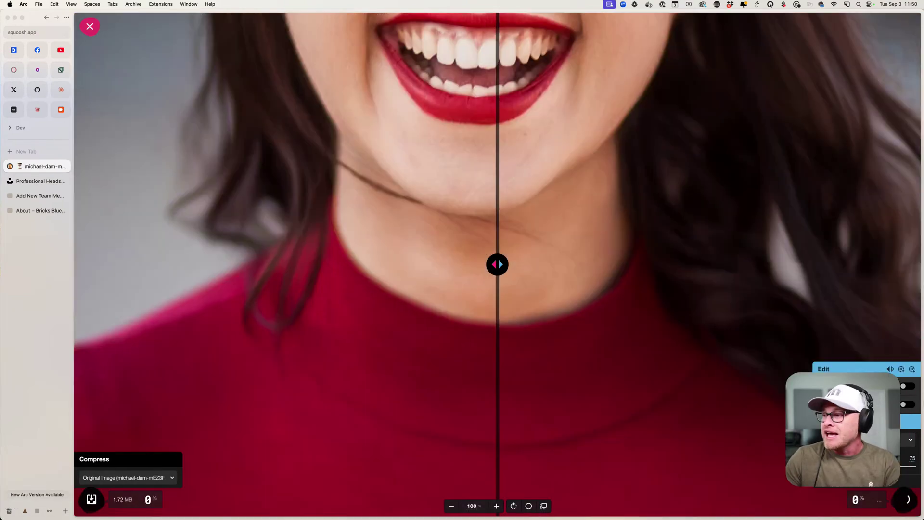
pyautogui.click(907, 386)
pyautogui.doubleClick(877, 326)
pyautogui.write('1920')
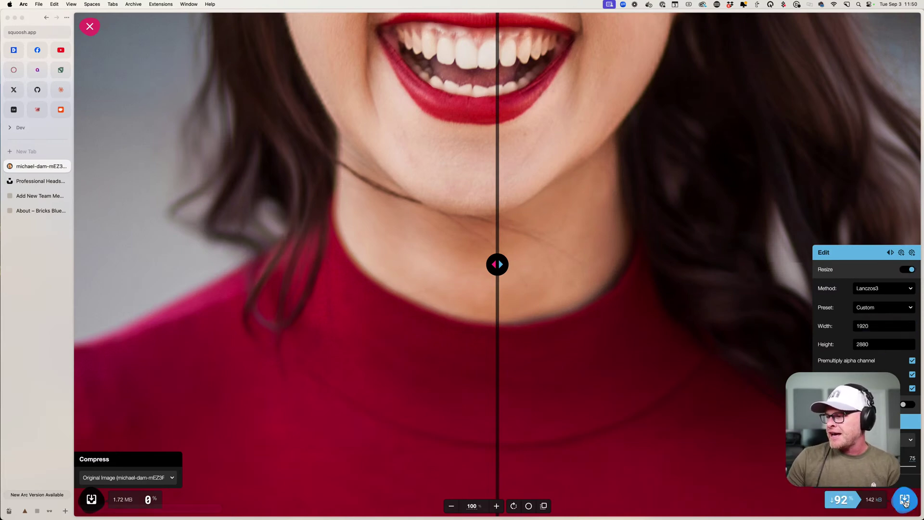
# - In the new team member entry, enter the member's first name as the title and Manager as the Team Member Title
pyautogui.click(41, 210)
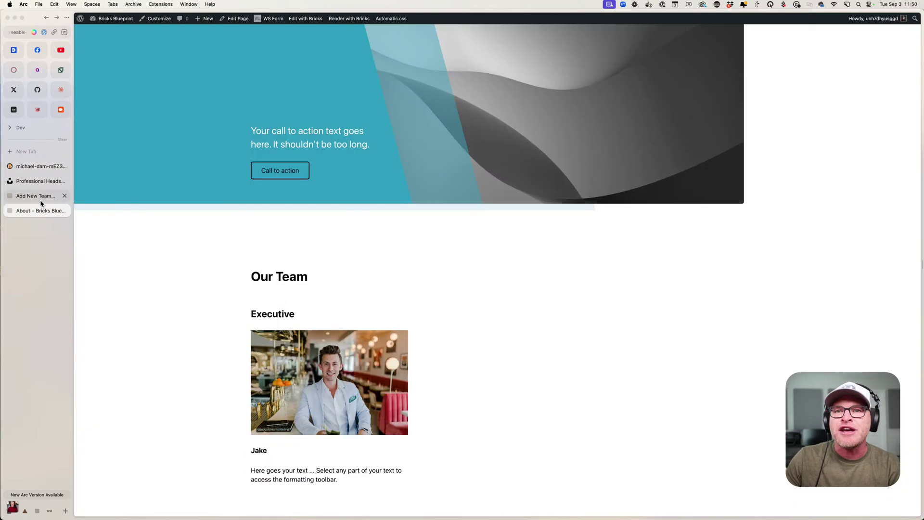
pyautogui.click(42, 196)
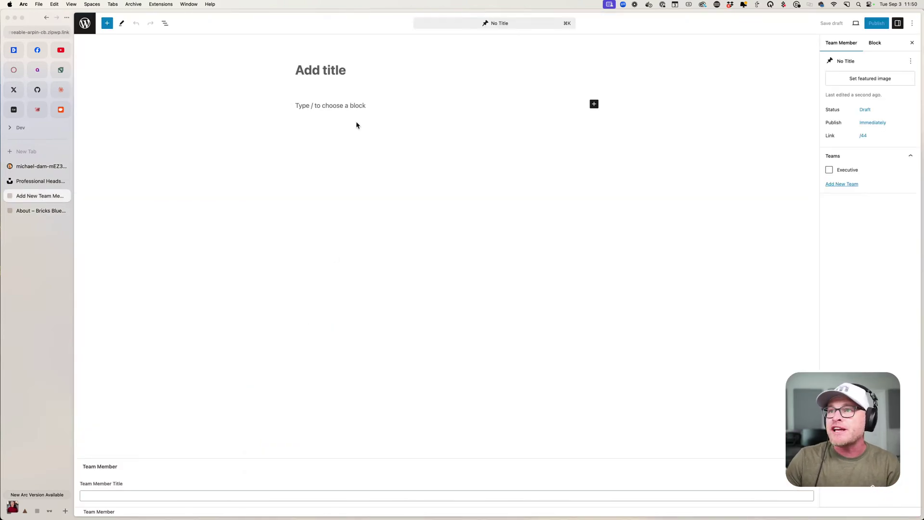
pyautogui.click(316, 72)
pyautogui.write('Jill')
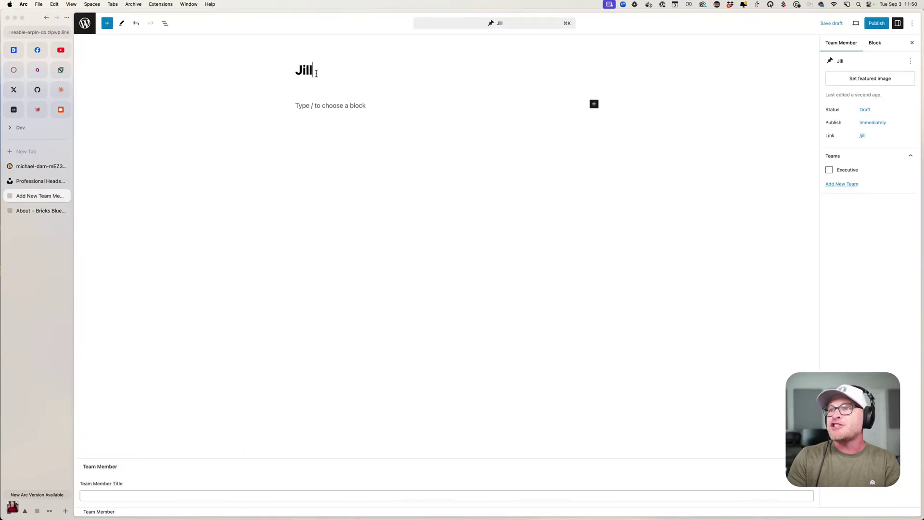
pyautogui.click(166, 496)
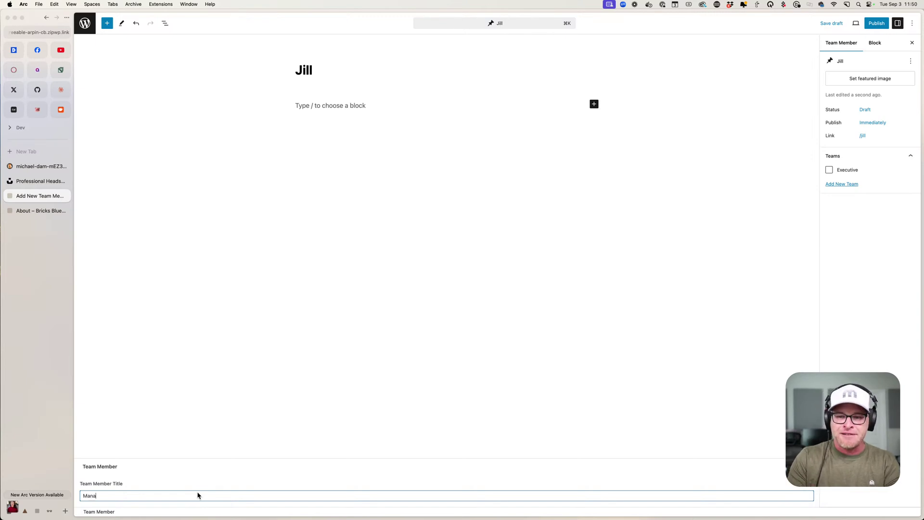
pyautogui.doubleClick(321, 71)
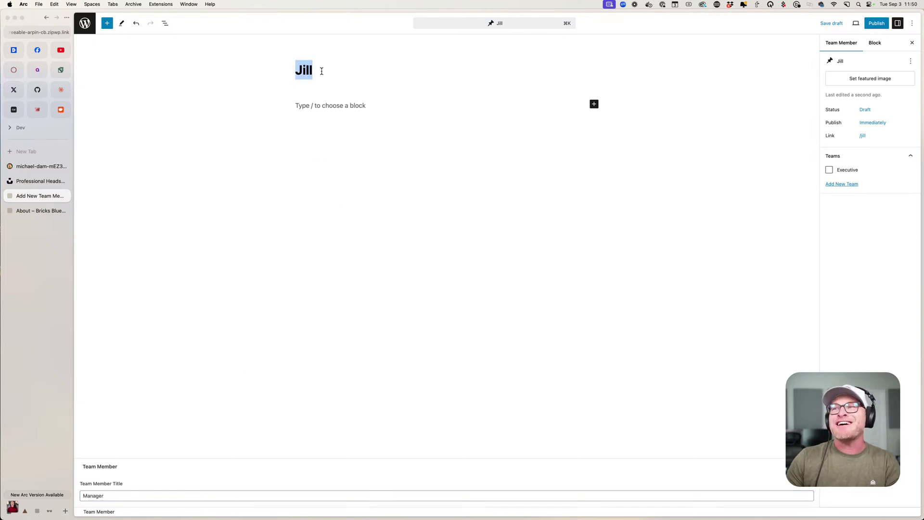
pyautogui.write('Karen')
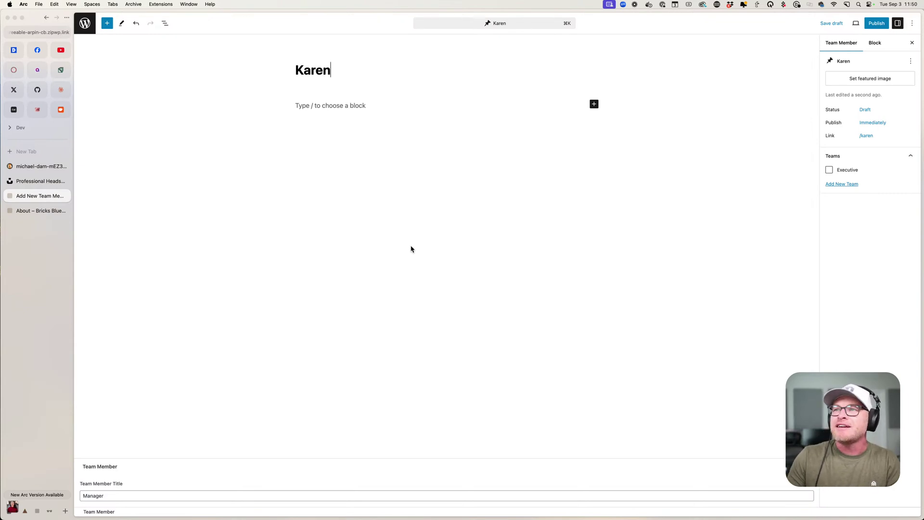
# - Create a new team named Managers and assign it to the team member
pyautogui.click(851, 187)
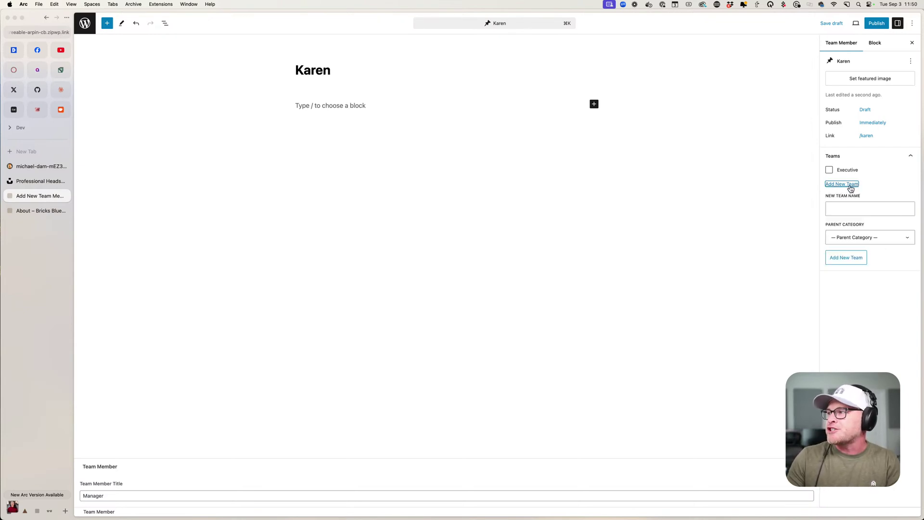
pyautogui.click(856, 209)
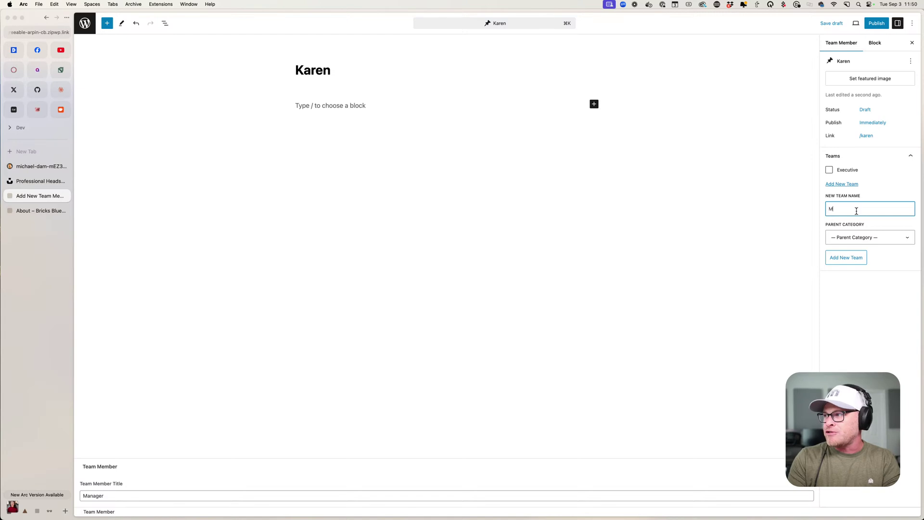
pyautogui.click(855, 258)
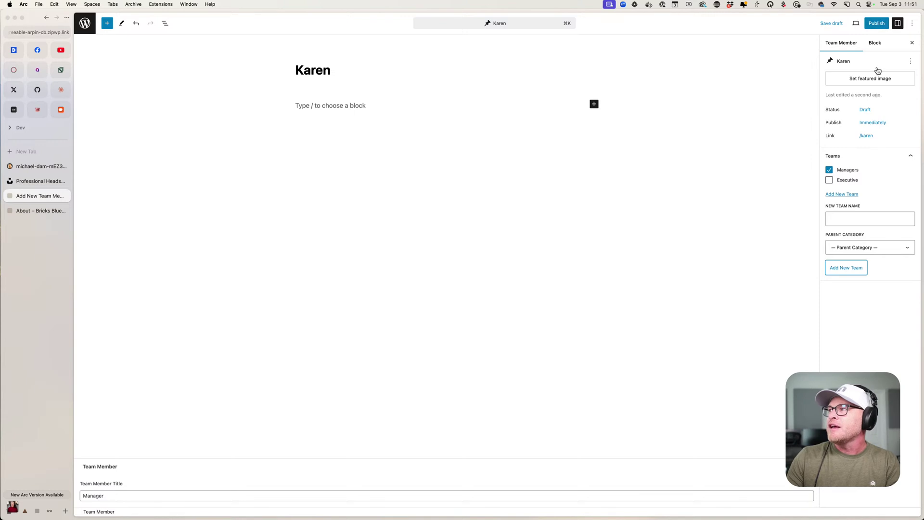
# - Upload the compressed portrait to the media library and set it as the team member's featured image
pyautogui.click(862, 83)
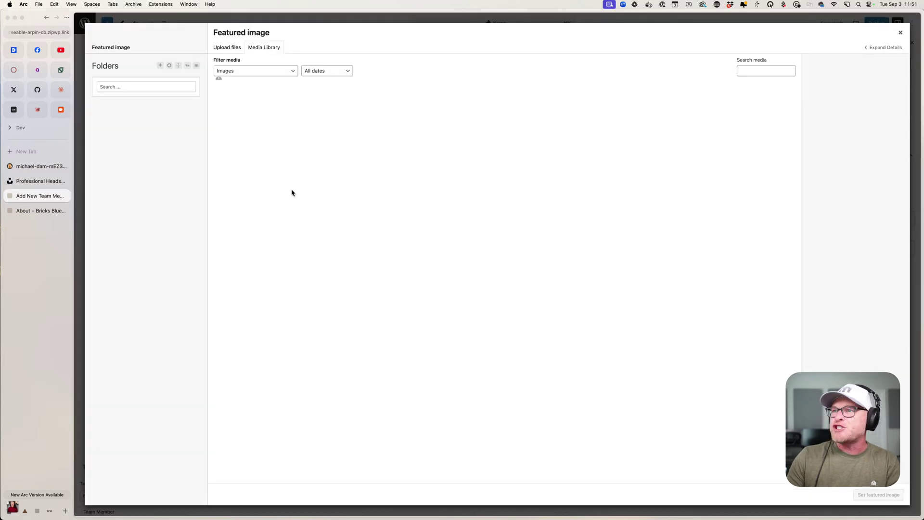
pyautogui.click(10, 511)
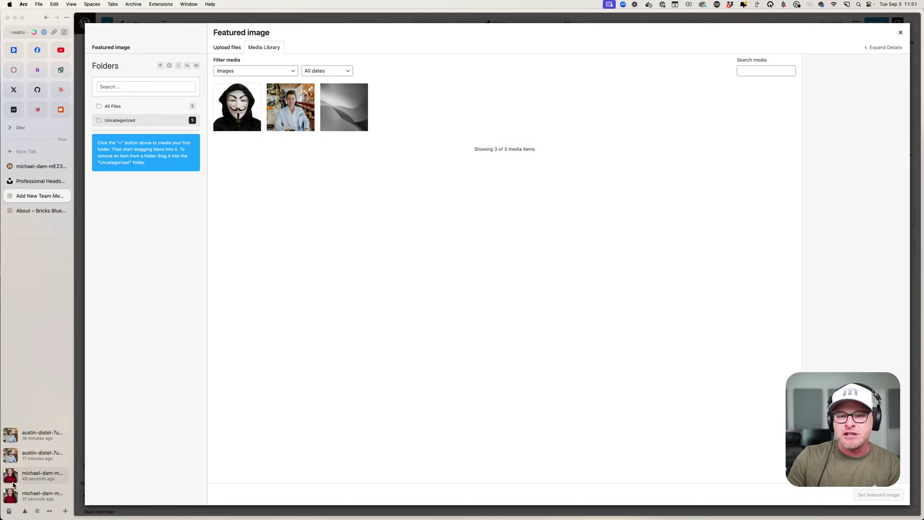
pyautogui.moveTo(42, 493); pyautogui.dragTo(526, 247)
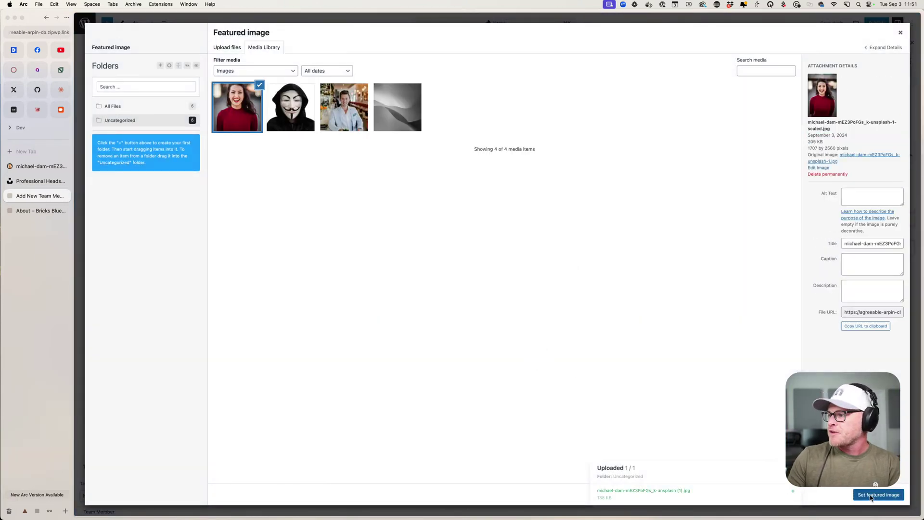
pyautogui.click(872, 497)
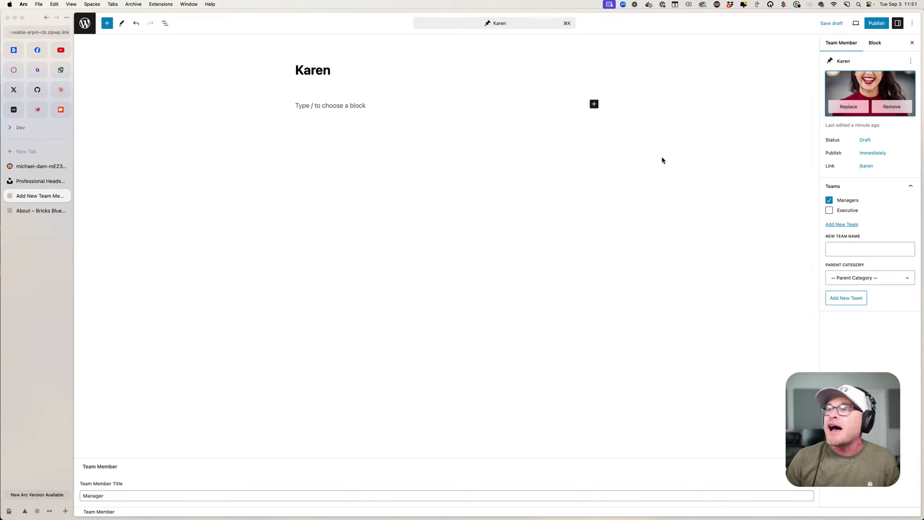
# - Publish the new team member and return to the Team Members list
pyautogui.click(876, 23)
pyautogui.click(846, 23)
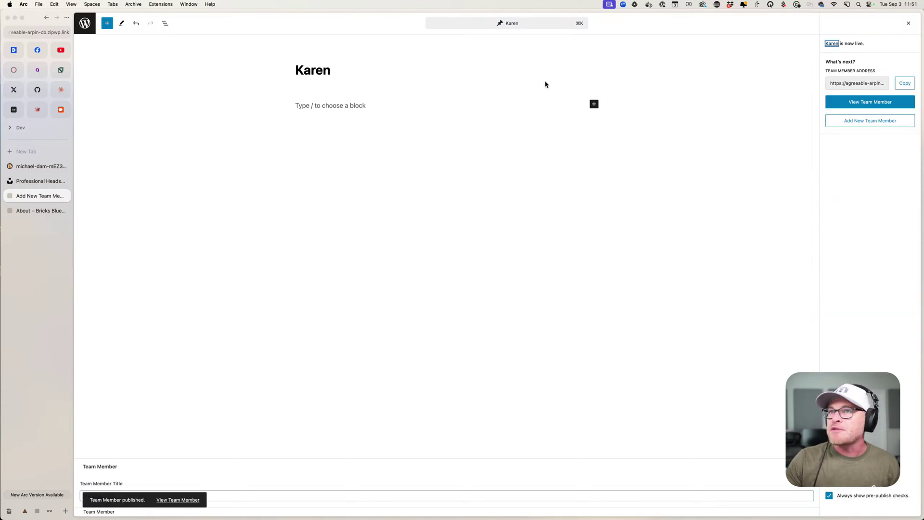
pyautogui.click(85, 23)
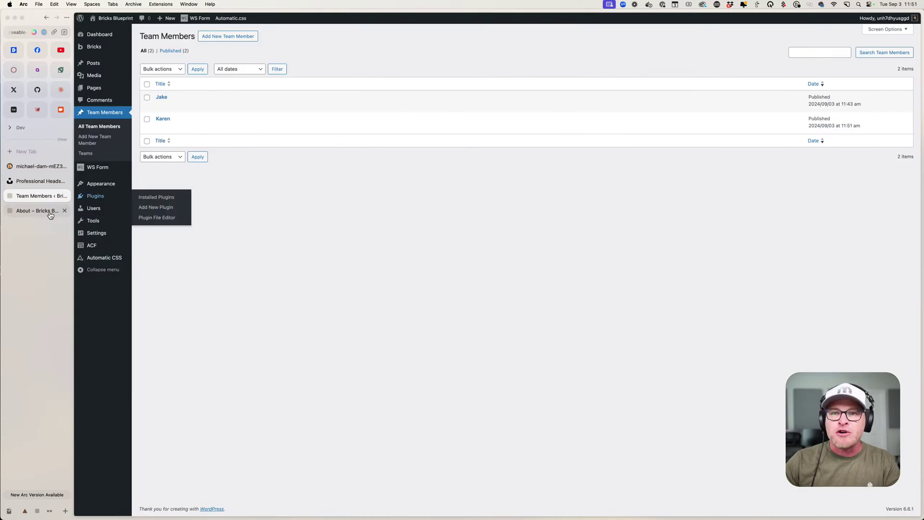
# - Check the Executive and Managers groups and their cards in the Our Team section of the live About page
pyautogui.click(41, 211)
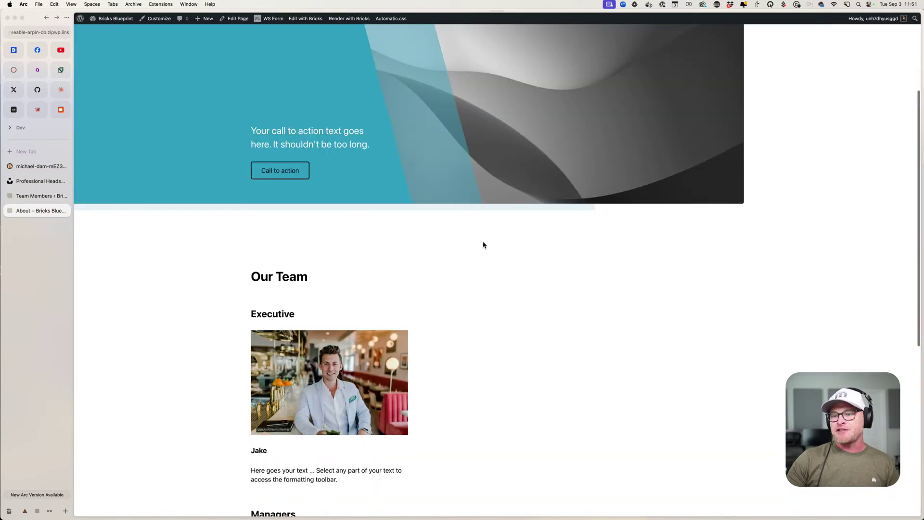
pyautogui.scroll(-5, 483, 244)
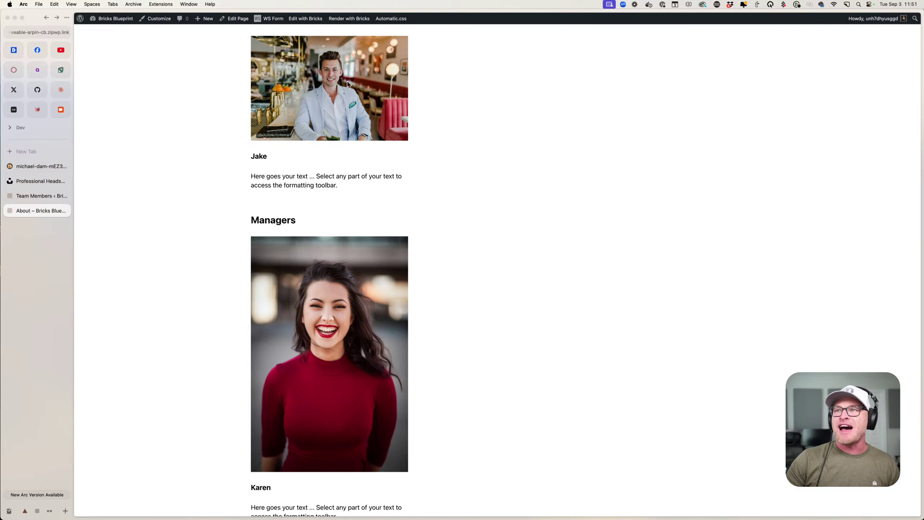
pyautogui.scroll(3, 353, 83)
pyautogui.moveTo(233, 80); pyautogui.dragTo(388, 91)
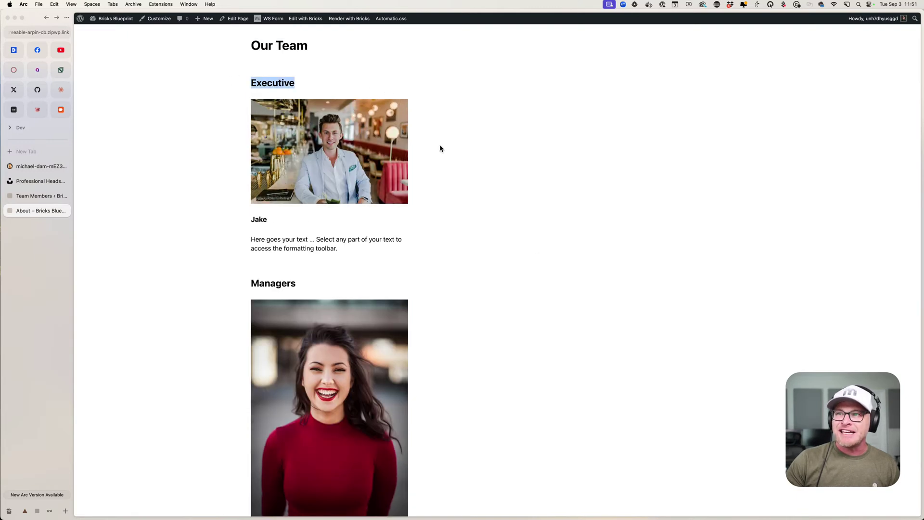
# - Rename the Executive team to Executives in the Teams taxonomy
pyautogui.click(40, 202)
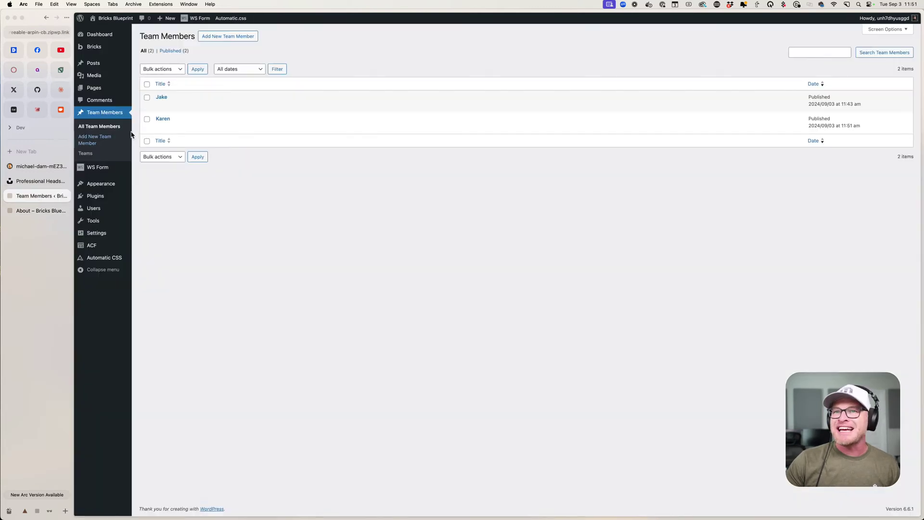
pyautogui.click(42, 209)
pyautogui.click(43, 202)
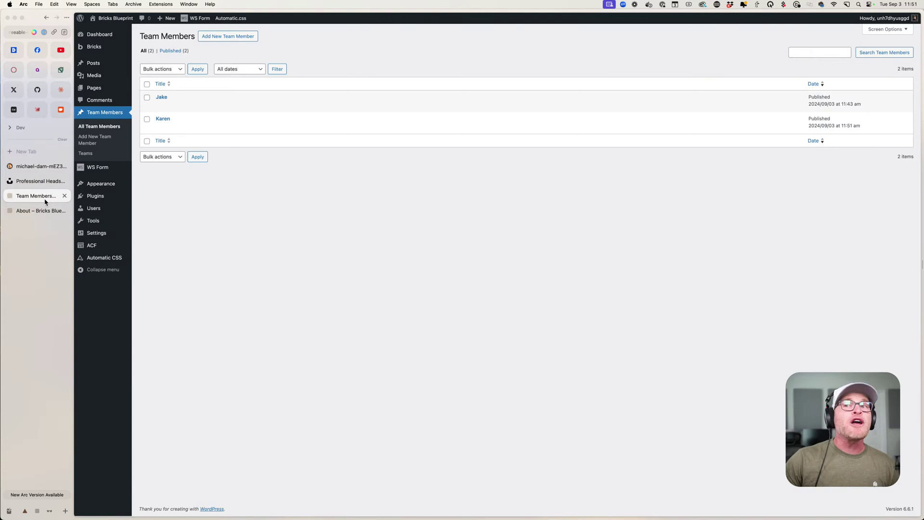
pyautogui.click(89, 153)
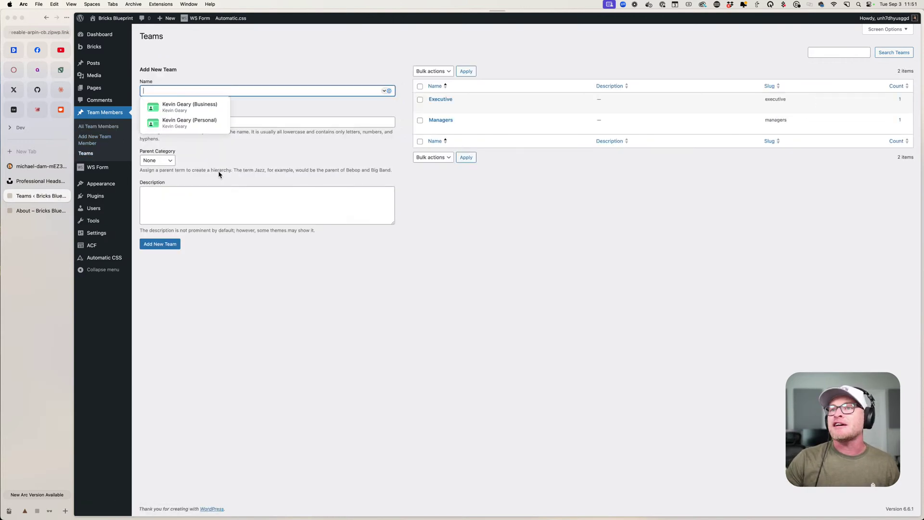
pyautogui.click(449, 107)
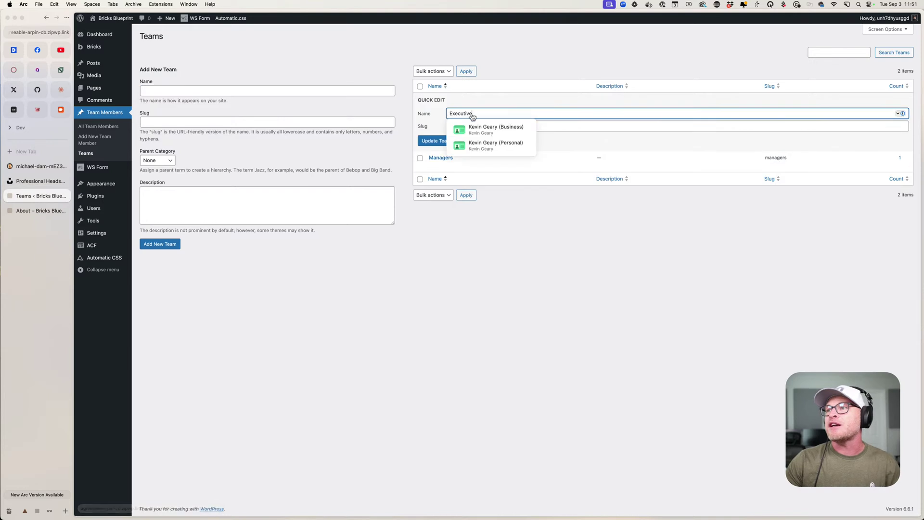
pyautogui.write('s')
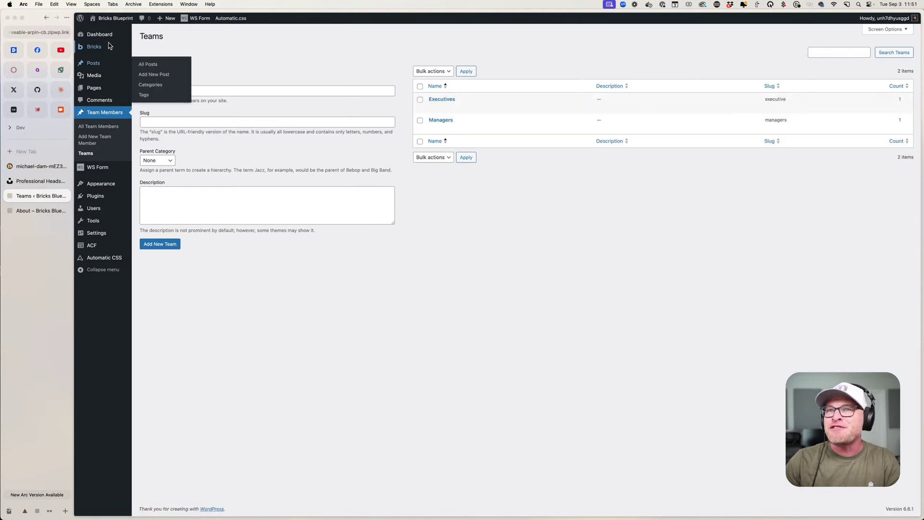
# - Reload the live About page to check the Executives group heading, and return to the Teams list
pyautogui.click(37, 210)
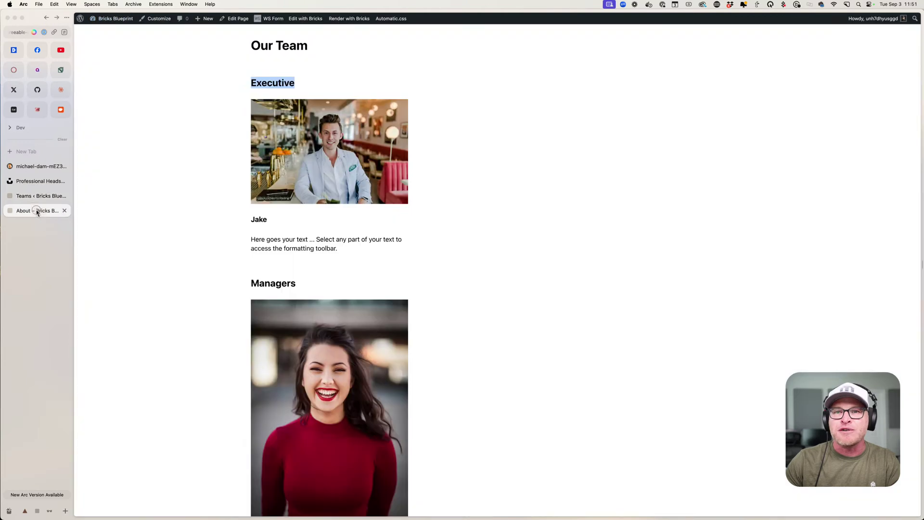
pyautogui.press('cmd+r')
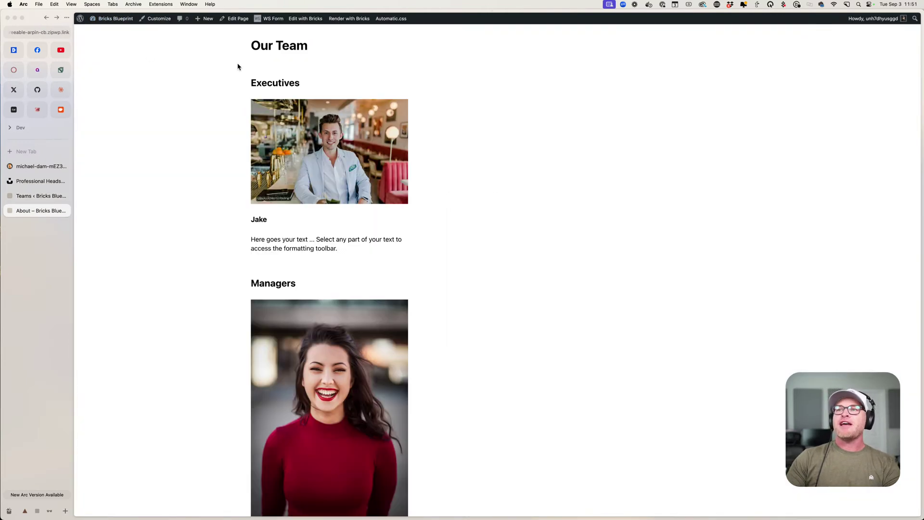
pyautogui.click(40, 195)
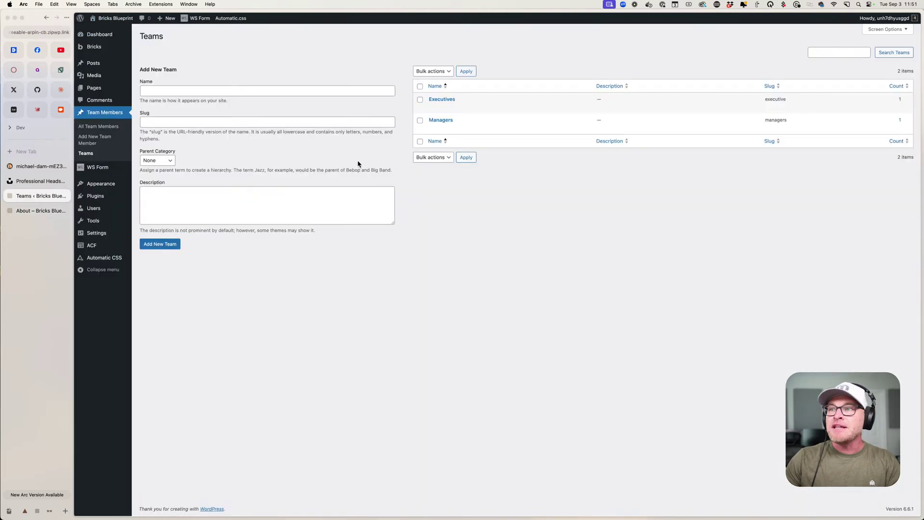
# - In the About page's Bricks builder, set the team card headshot's aspect ratio to 16/9 and object fit to Cover, and save
pyautogui.click(35, 211)
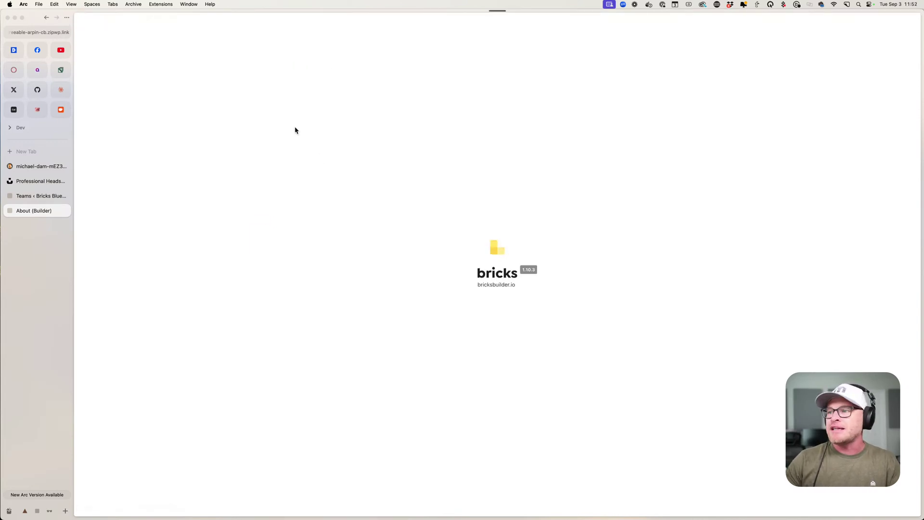
pyautogui.scroll(-3, 334, 377)
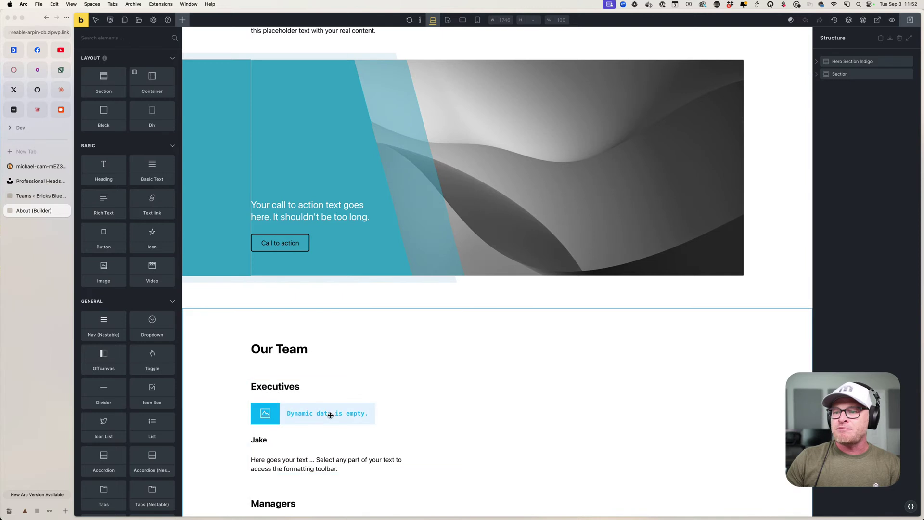
pyautogui.click(330, 414)
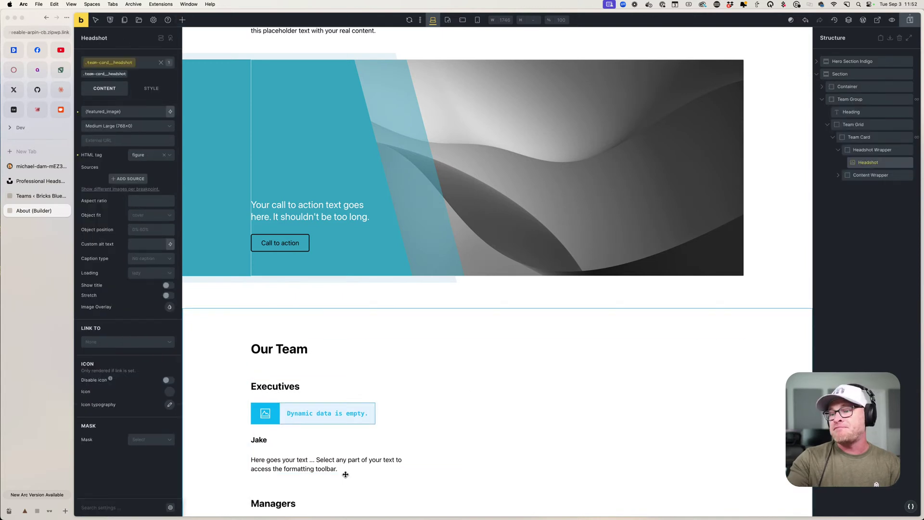
pyautogui.click(138, 202)
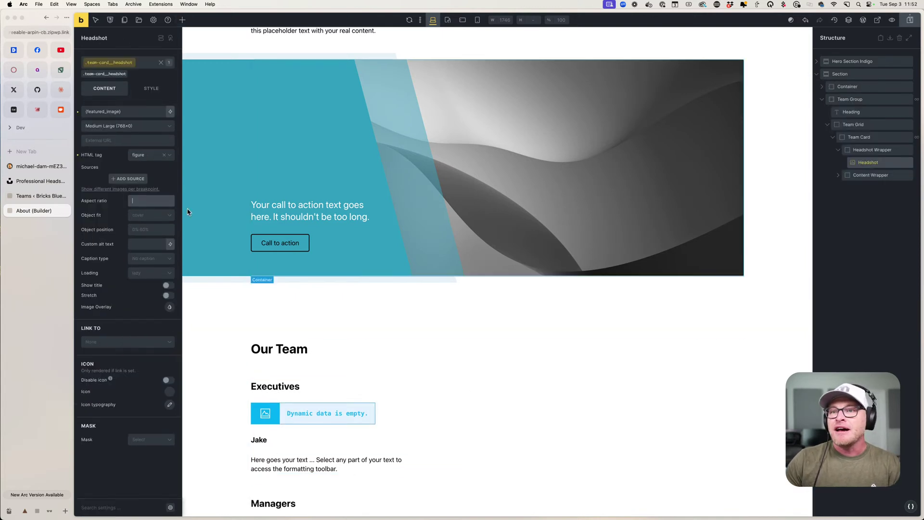
pyautogui.write('16/9')
pyautogui.click(150, 215)
pyautogui.click(144, 239)
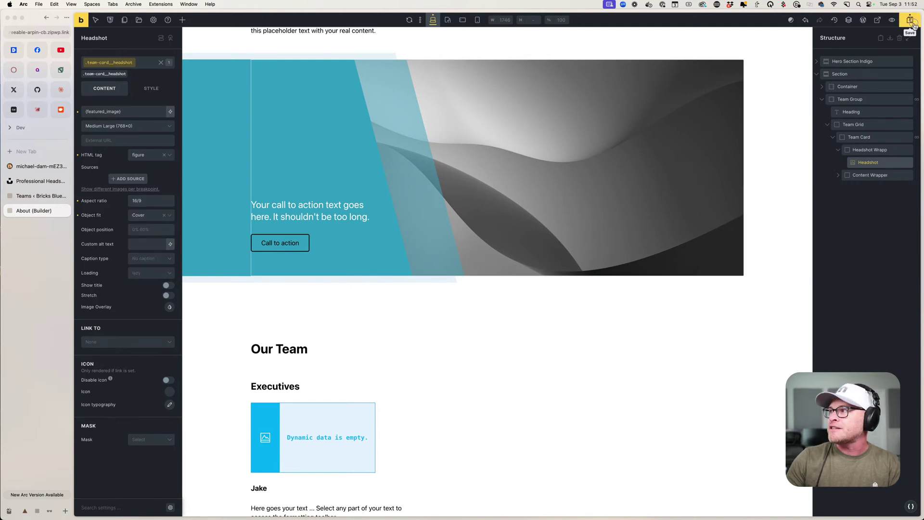
pyautogui.press('super+s')
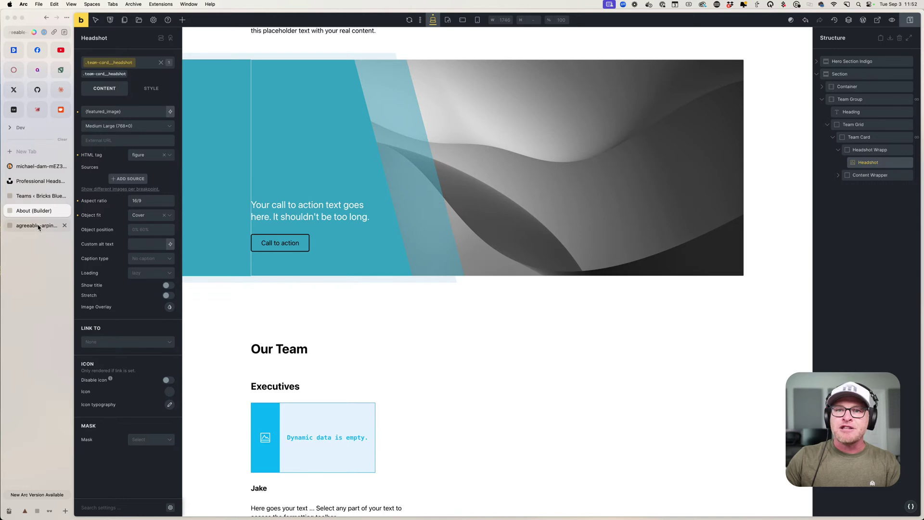
# - Open the live About page from the WordPress Pages list in a separate tab and examine the cropped headshots in Our Team
pyautogui.click(39, 225)
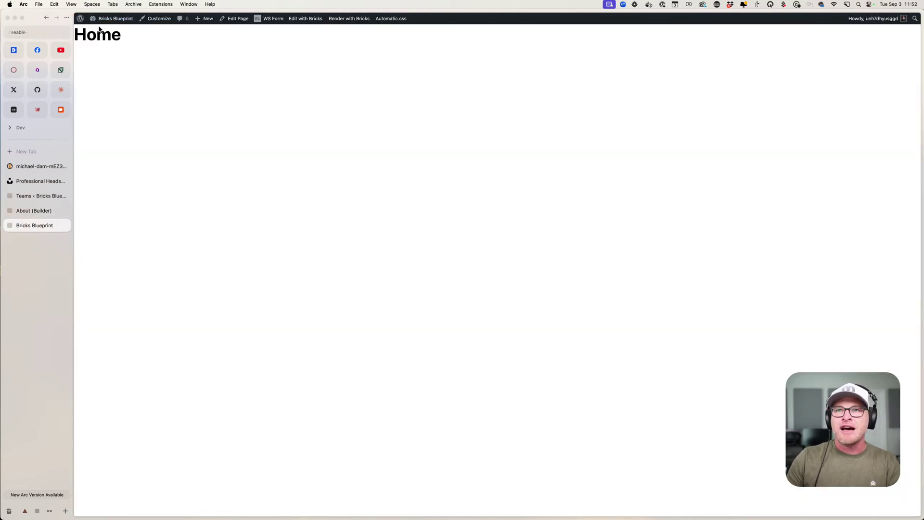
pyautogui.click(107, 28)
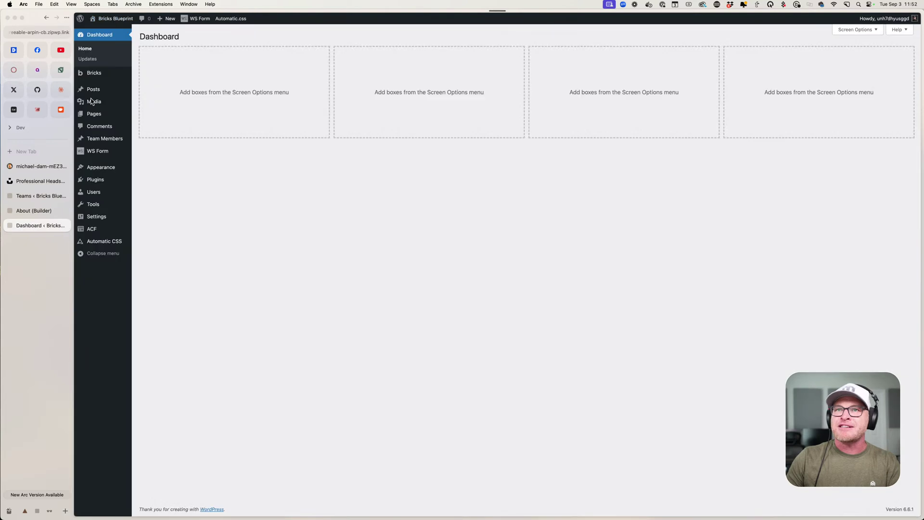
pyautogui.click(94, 114)
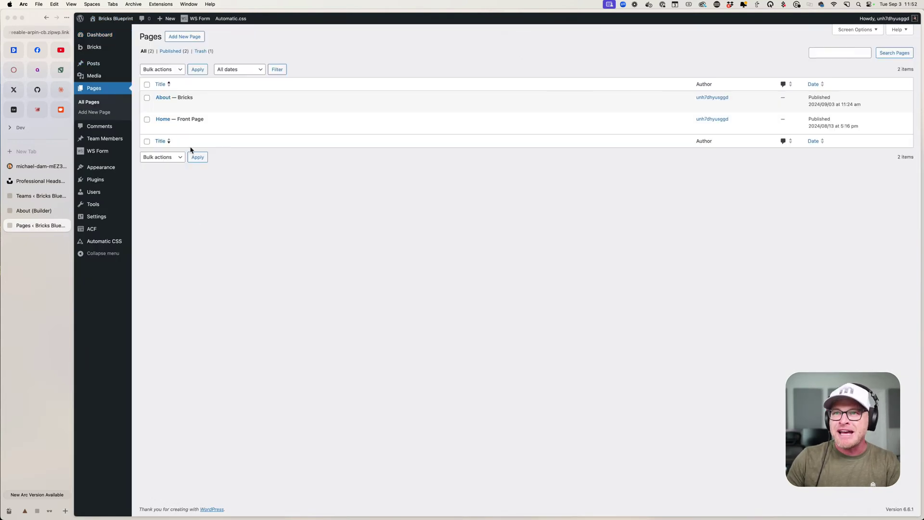
pyautogui.click(215, 107)
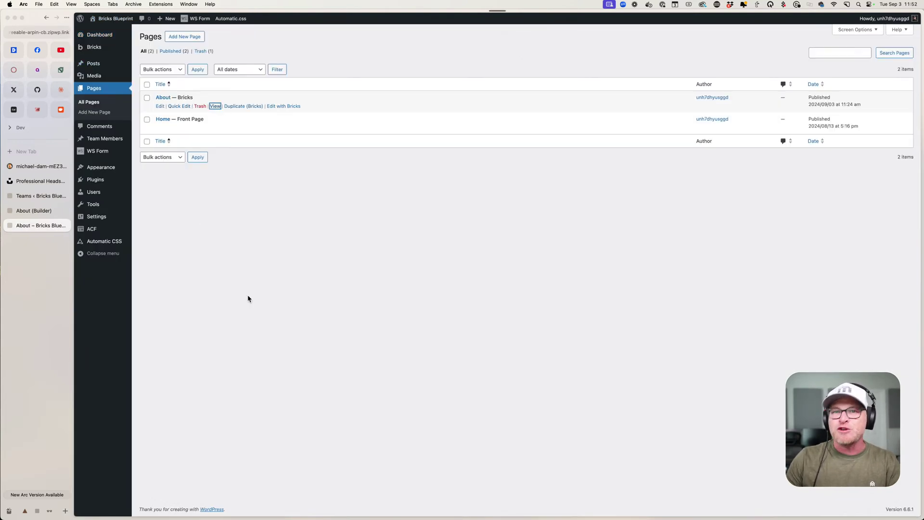
pyautogui.scroll(-7, 297, 317)
pyautogui.scroll(1, 421, 339)
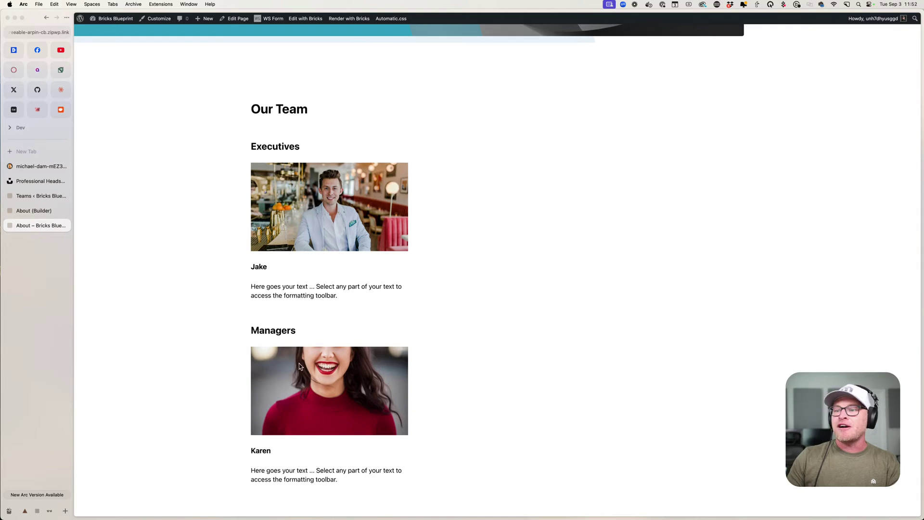
# - Try an object position of 0% 80% on the headshot and check the crop on the live About page
pyautogui.click(7, 210)
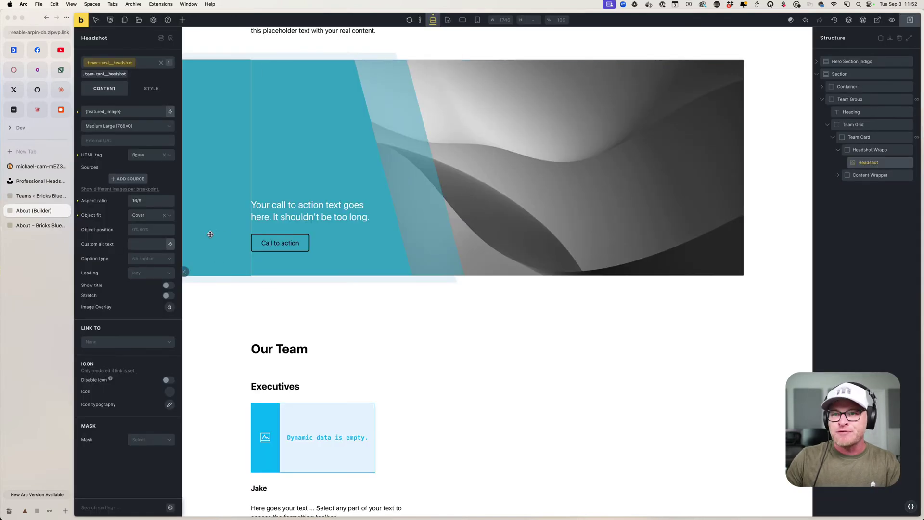
pyautogui.click(150, 231)
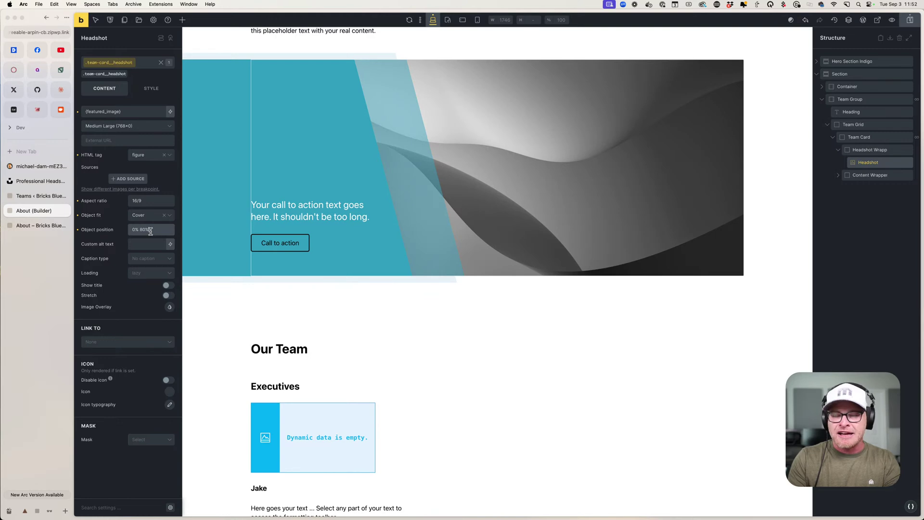
pyautogui.click(27, 228)
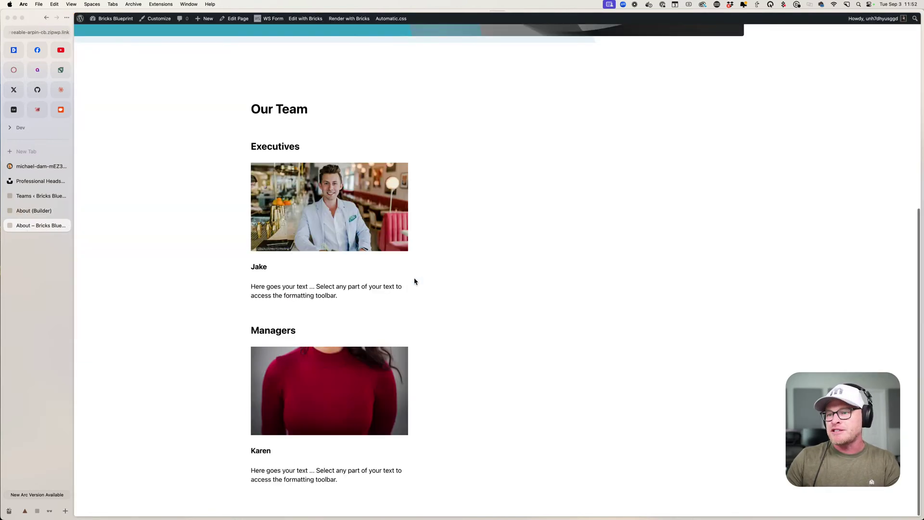
# - Set the headshot's object position to 0% 20% and reload the live About page
pyautogui.click(36, 210)
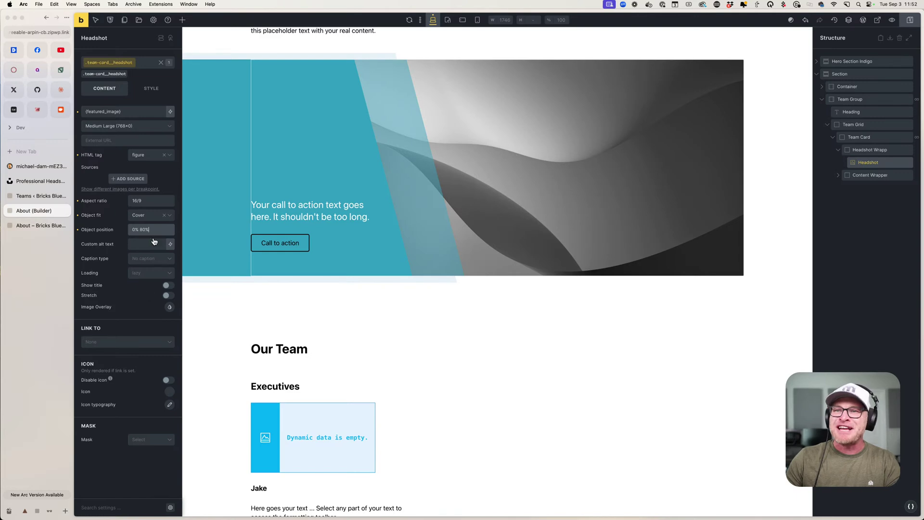
pyautogui.click(38, 225)
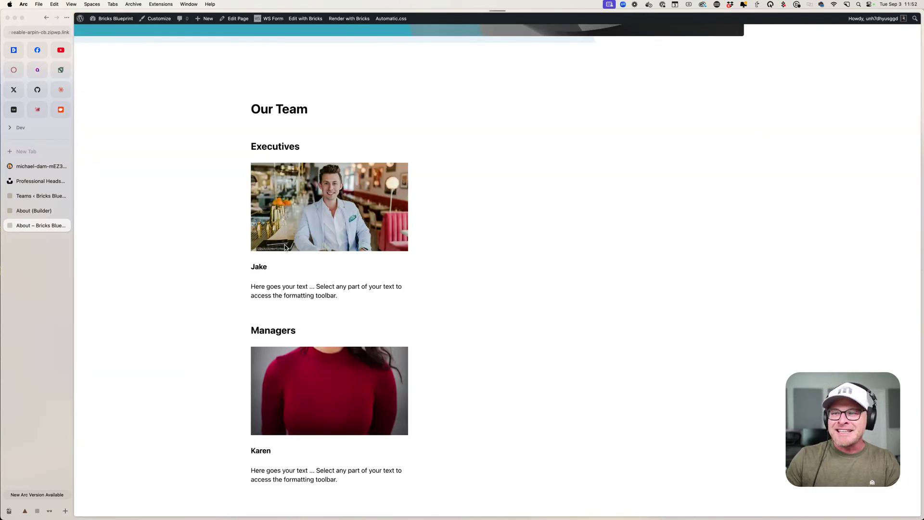
pyautogui.press('super+r')
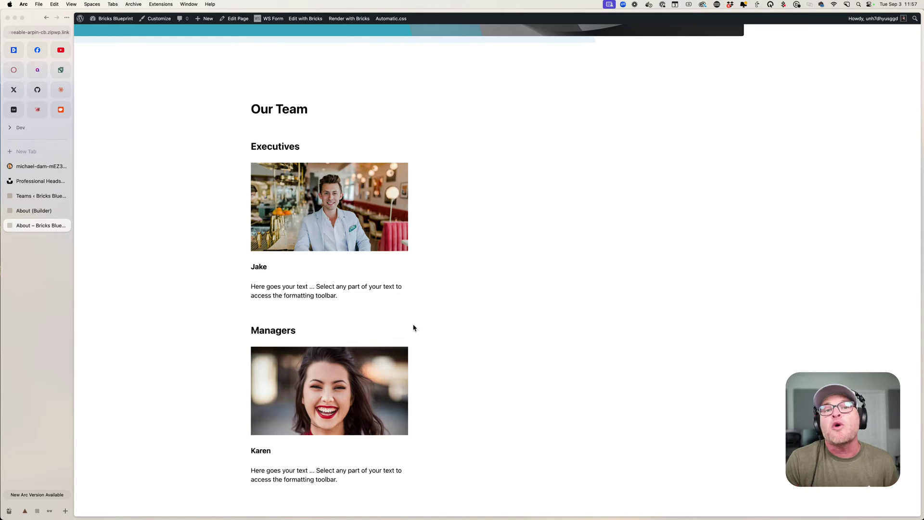
# - Leave the builder for the WordPress admin and open the Executives team member from the Team Members list for editing
pyautogui.click(43, 210)
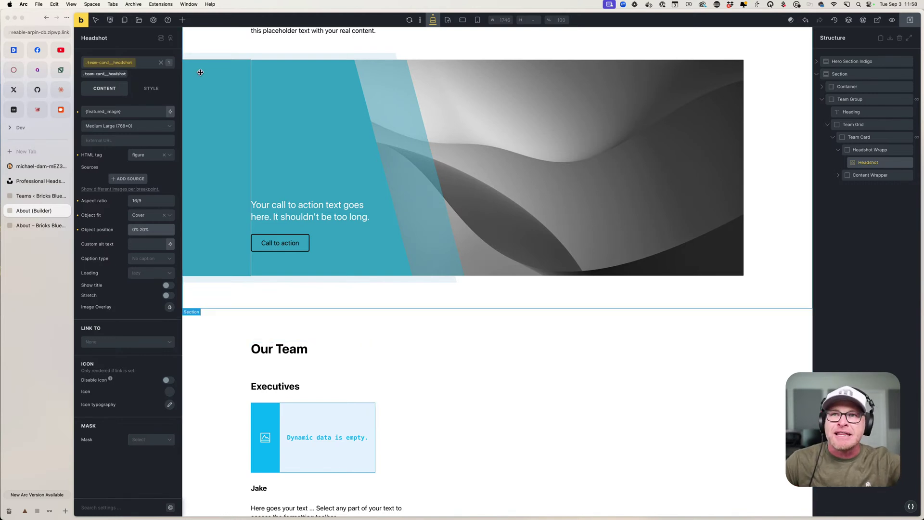
pyautogui.click(862, 21)
pyautogui.click(93, 26)
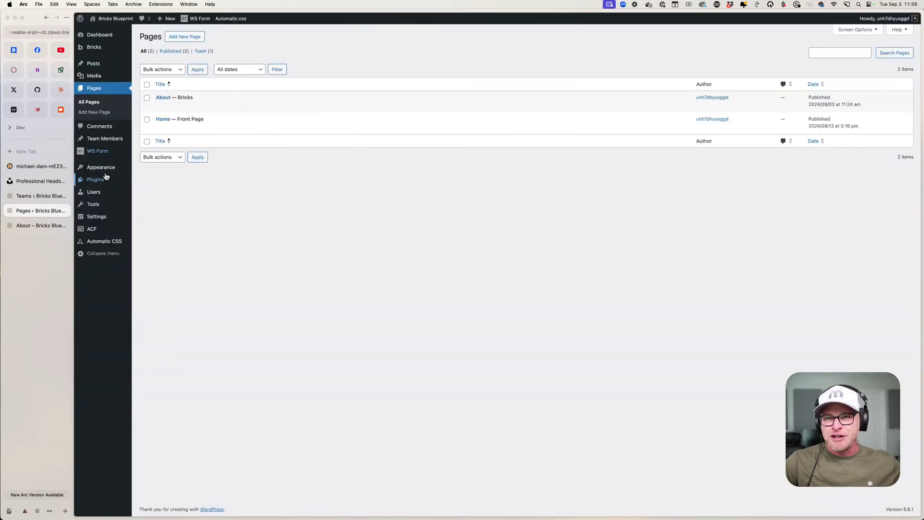
pyautogui.moveTo(113, 138)
pyautogui.click(153, 140)
pyautogui.click(161, 98)
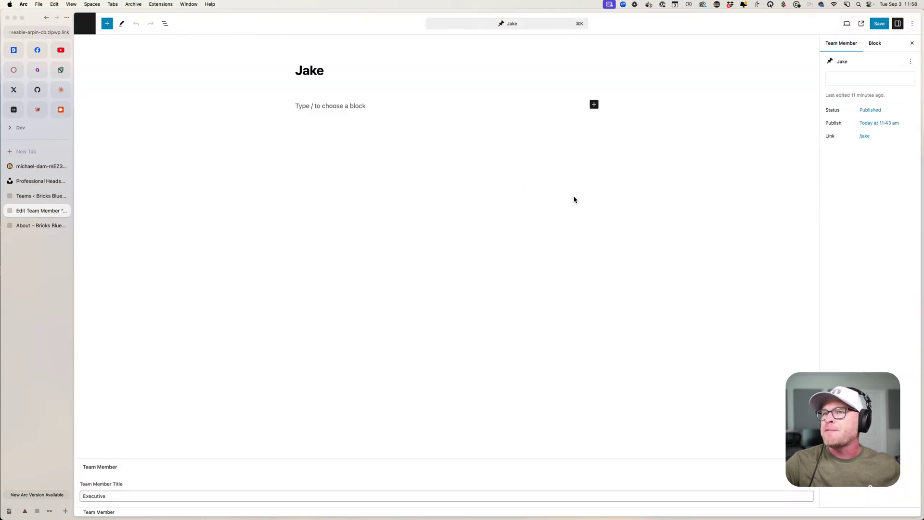
# - In the featured image media library, create a folder named Team, move the selected man's portrait into it, and view that folder
pyautogui.click(847, 107)
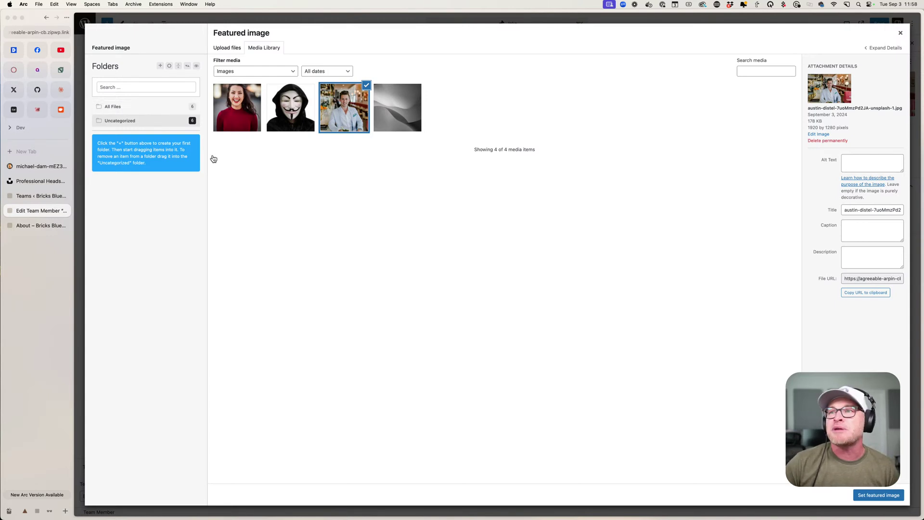
pyautogui.click(149, 106)
pyautogui.click(161, 66)
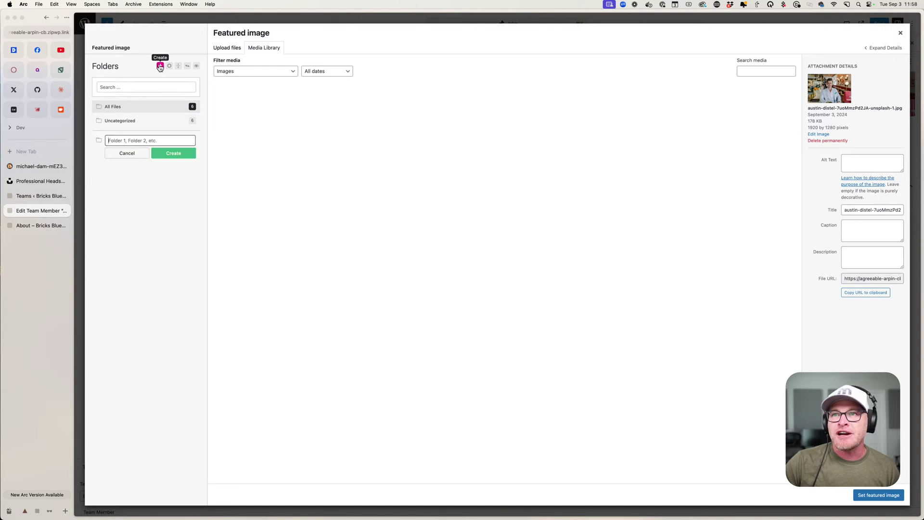
pyautogui.write('Team')
pyautogui.press('Return')
pyautogui.moveTo(225, 113); pyautogui.dragTo(190, 140)
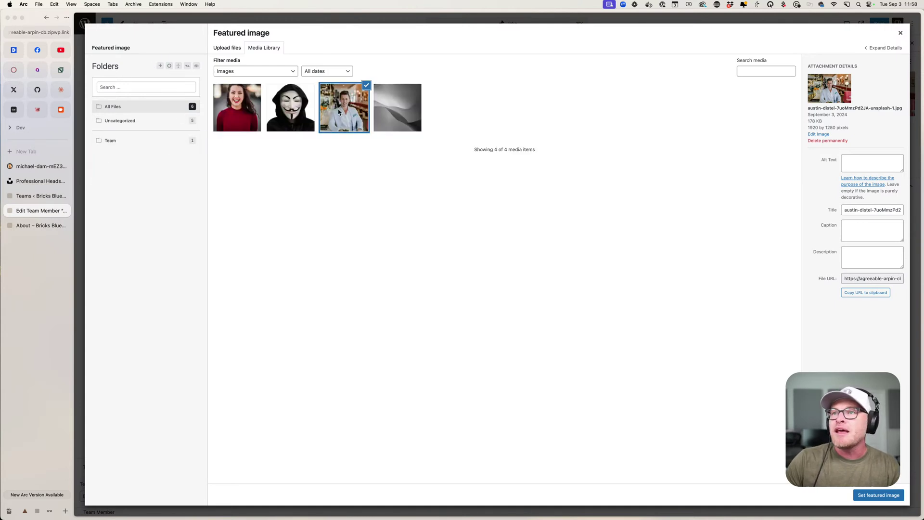
pyautogui.click(164, 147)
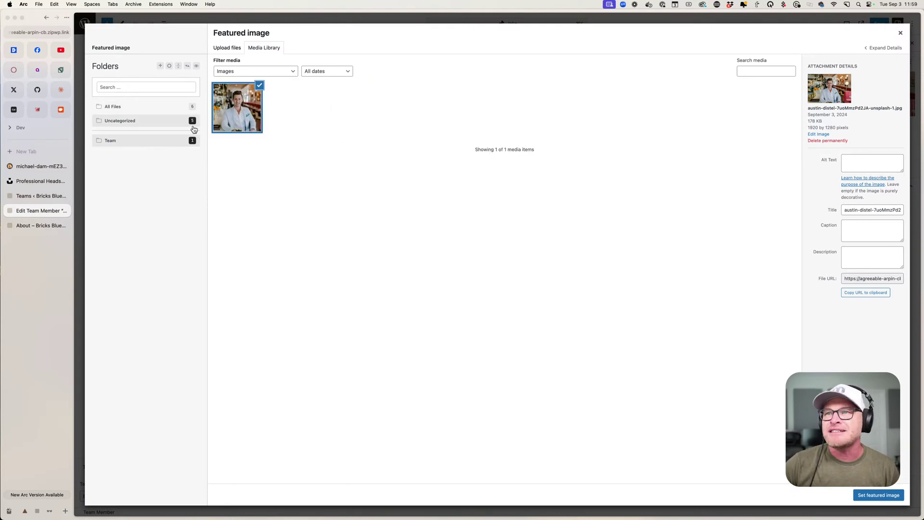
# - Try moving an image from All Files into the Team folder again, and reopen the Team folder
pyautogui.click(171, 106)
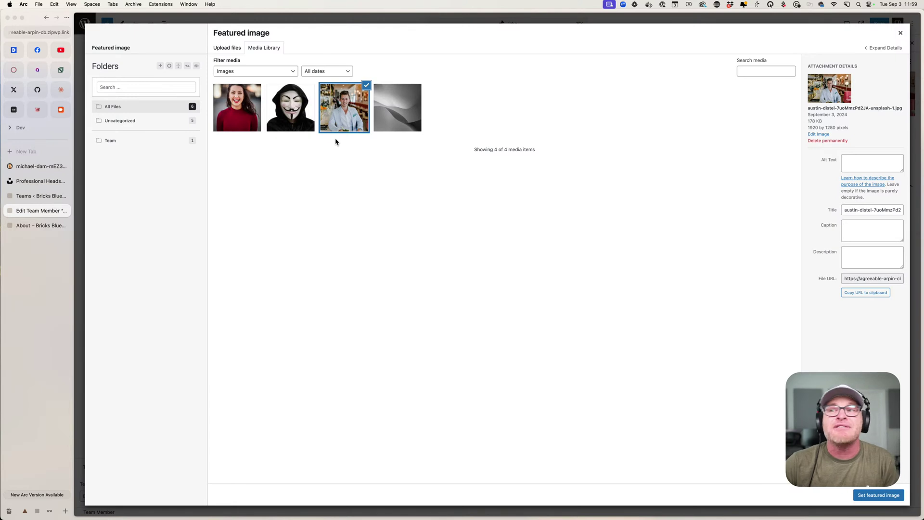
pyautogui.moveTo(319, 132); pyautogui.dragTo(155, 143)
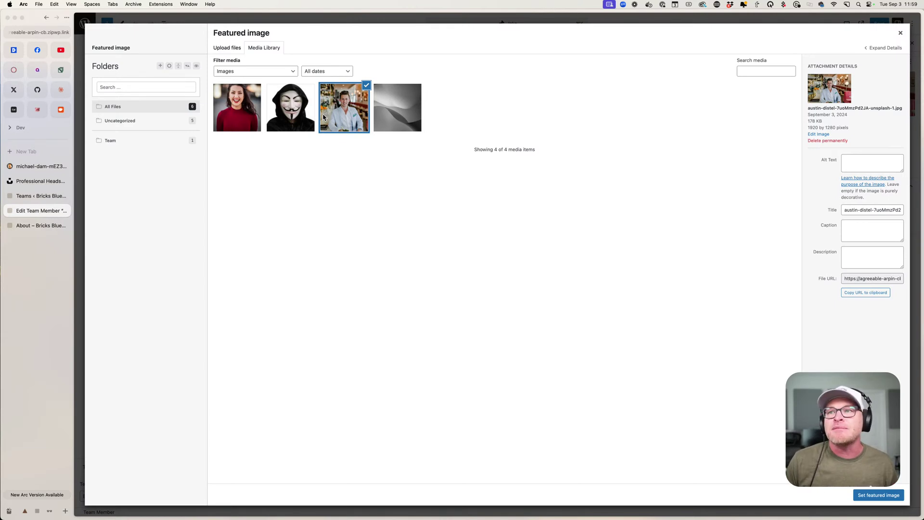
pyautogui.click(175, 143)
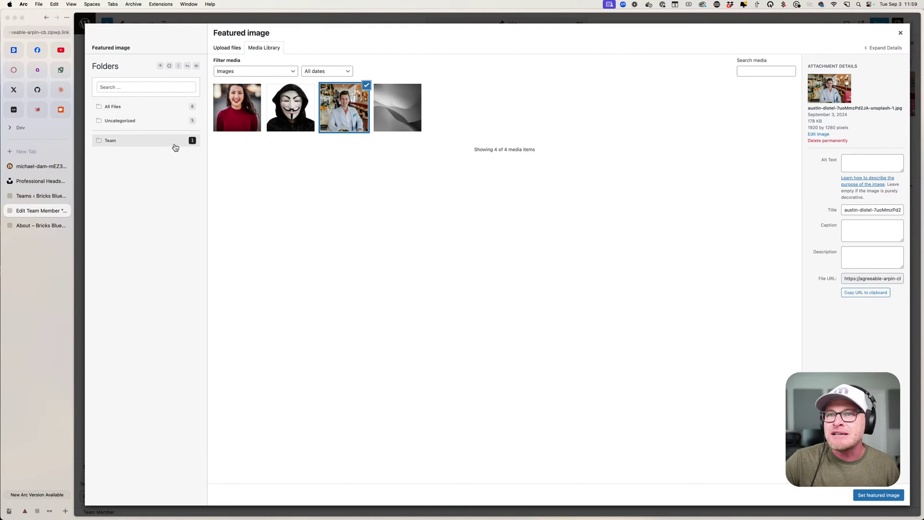
# - Try moving the woman's portrait from All Files into the Team folder
pyautogui.click(154, 106)
pyautogui.moveTo(232, 108); pyautogui.dragTo(159, 141)
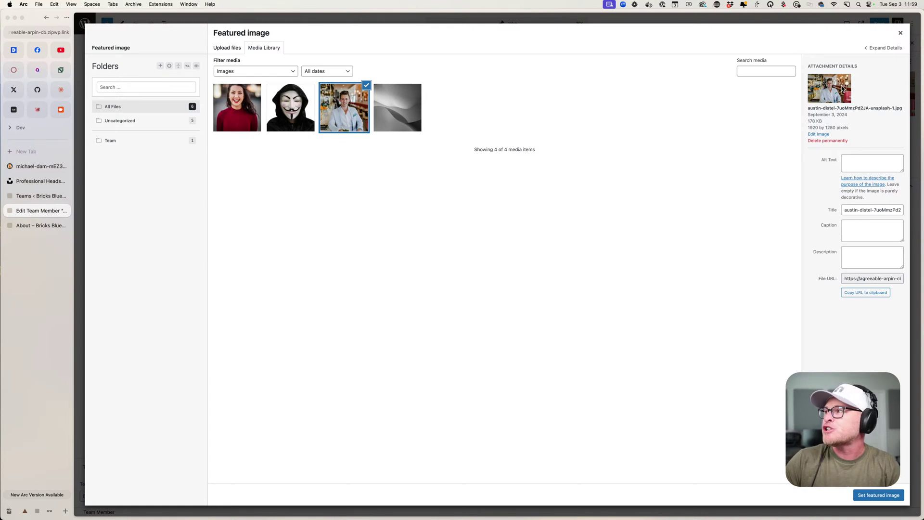
# - Close the featured image media library, save the team member and return to the Team Members list
pyautogui.click(901, 32)
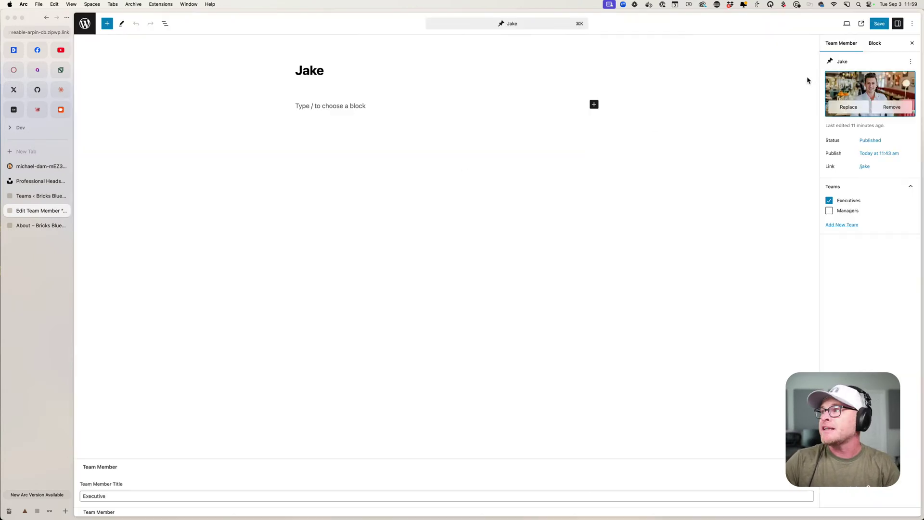
pyautogui.click(879, 24)
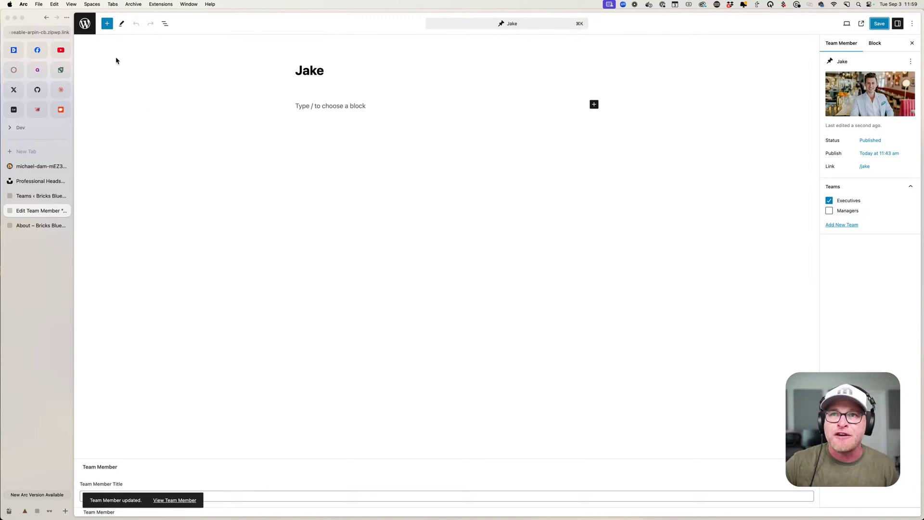
pyautogui.click(84, 23)
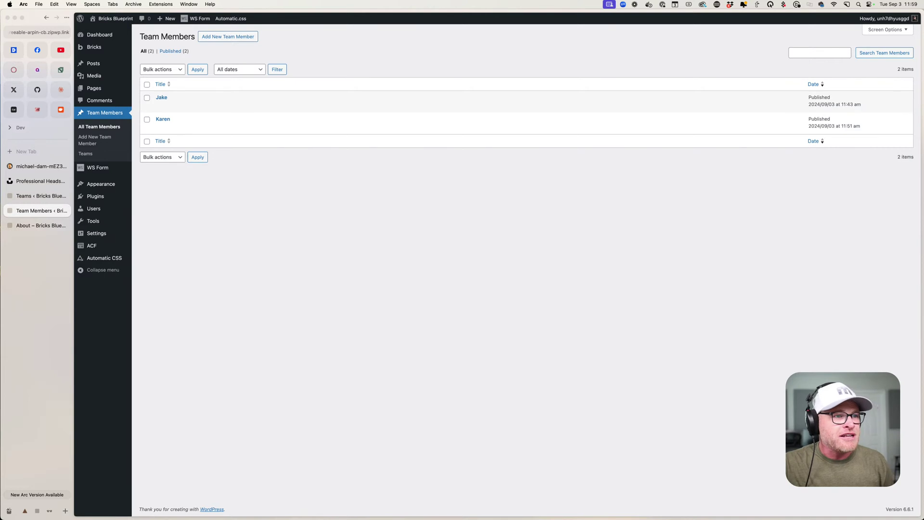
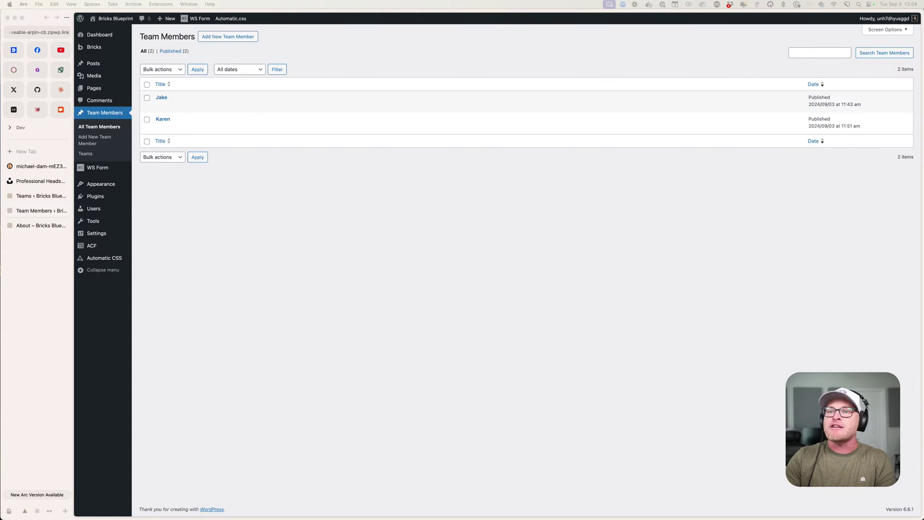
# - Search the web for "custom block wordpress" in a new tab and open the Block Editor Handbook's "Tutorial: Build your first block"
pyautogui.press('super+t')
pyautogui.write('custom block wordpre')
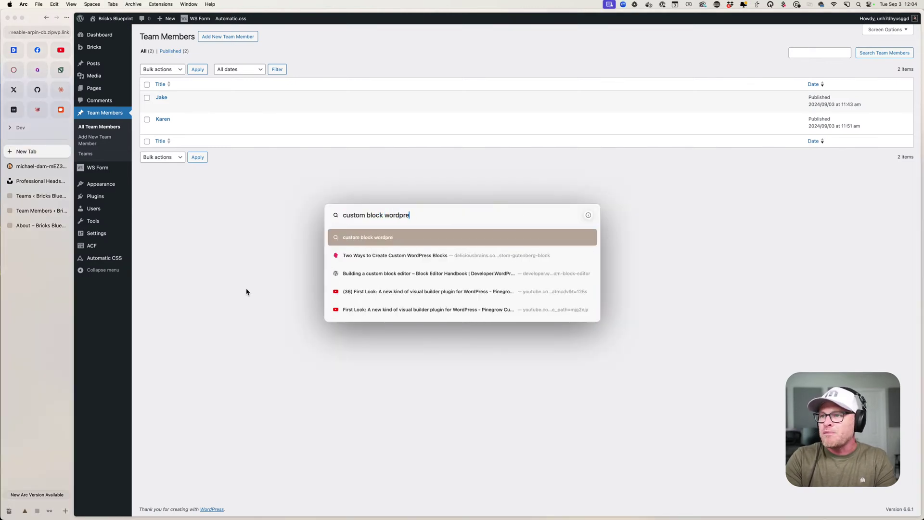
pyautogui.write('ss')
pyautogui.press('Return')
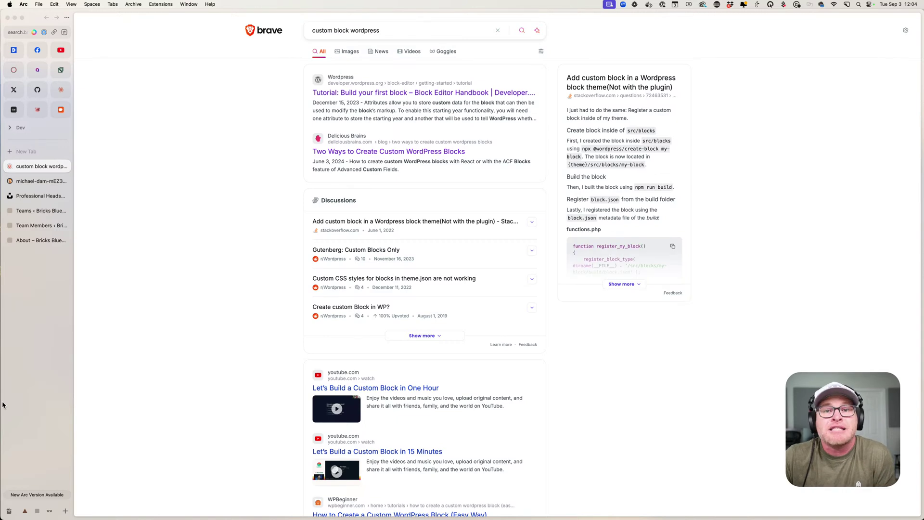
pyautogui.click(463, 94)
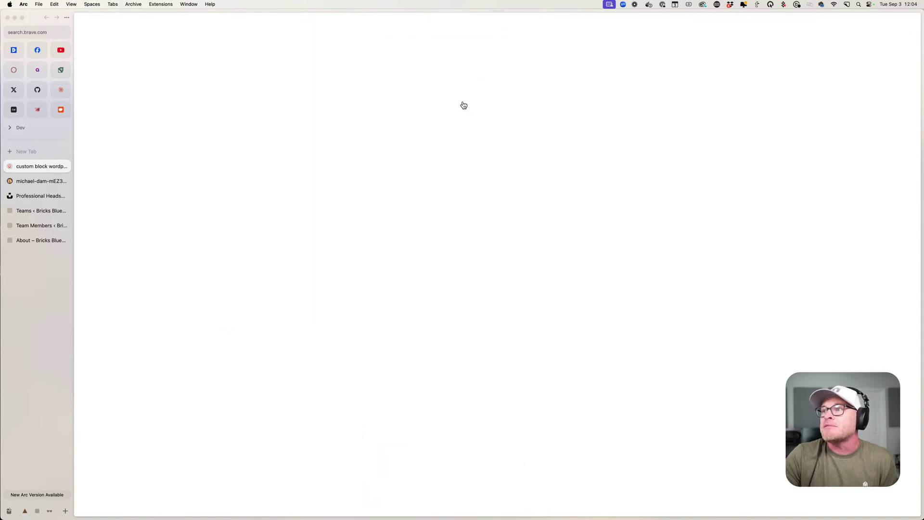
# - Enlarge the tutorial page to 125% and examine the example block under "What you're going to build"
pyautogui.scroll(-3, 331, 192)
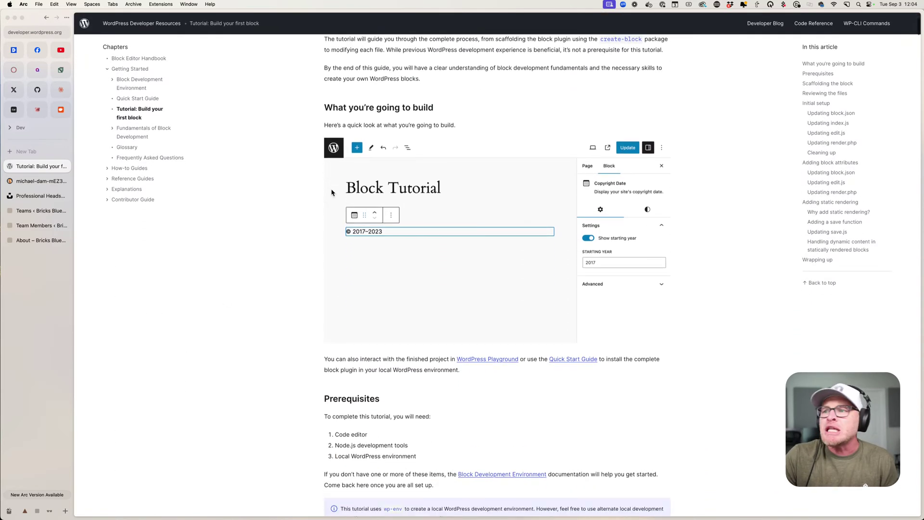
pyautogui.scroll(-3, 331, 192)
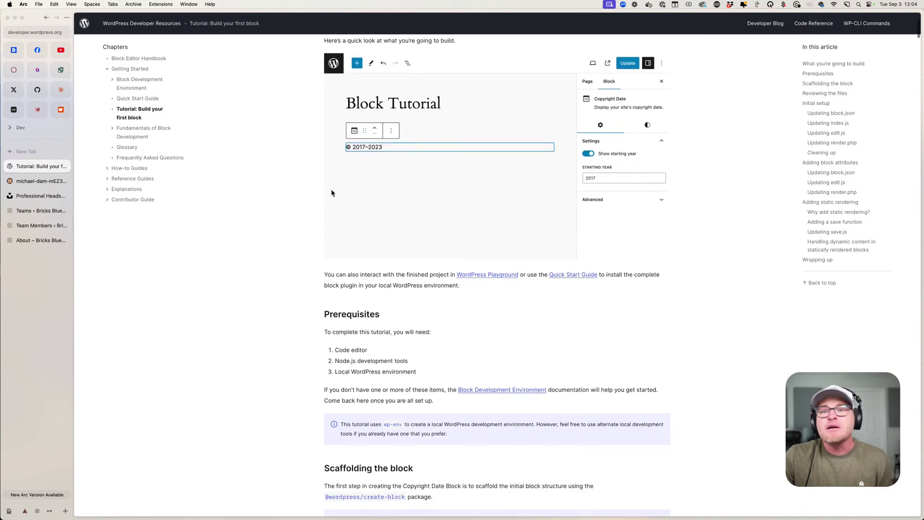
pyautogui.press('super+equal')
pyautogui.press('super+equal')
pyautogui.scroll(8, 333, 191)
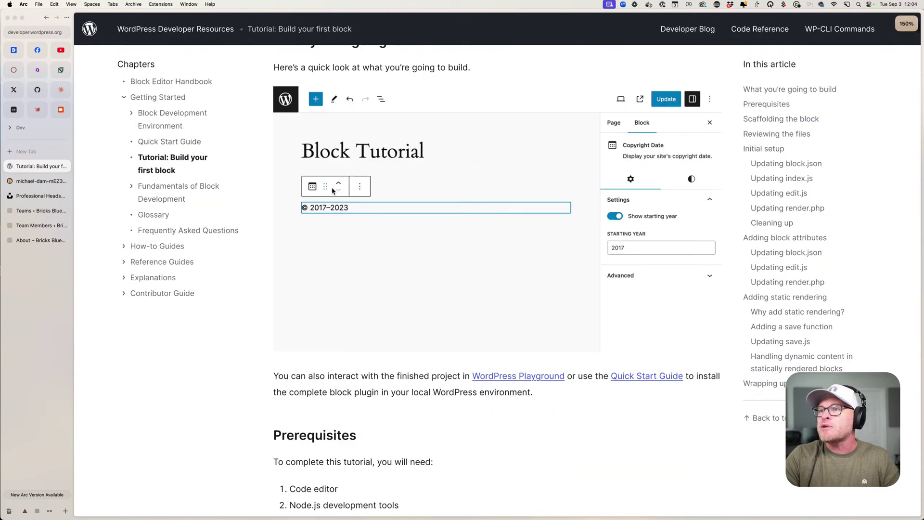
pyautogui.scroll(-3, 346, 202)
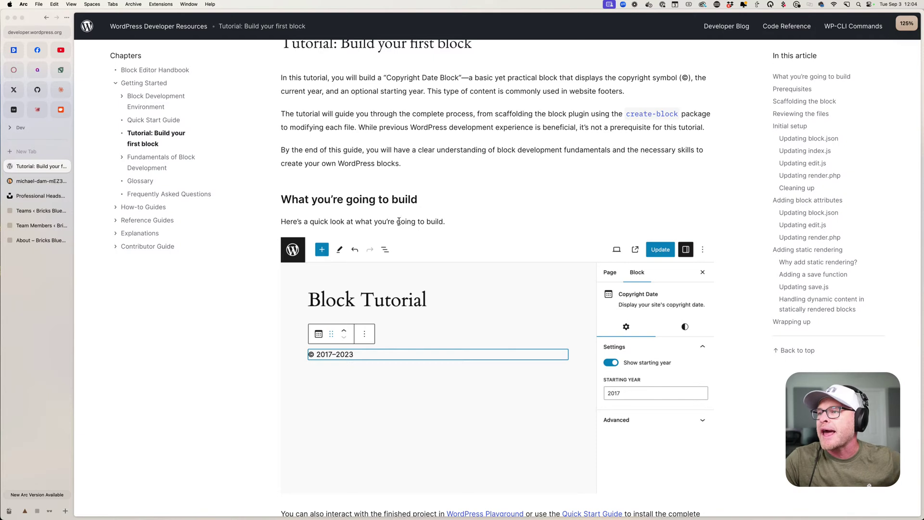
pyautogui.scroll(-2, 398, 222)
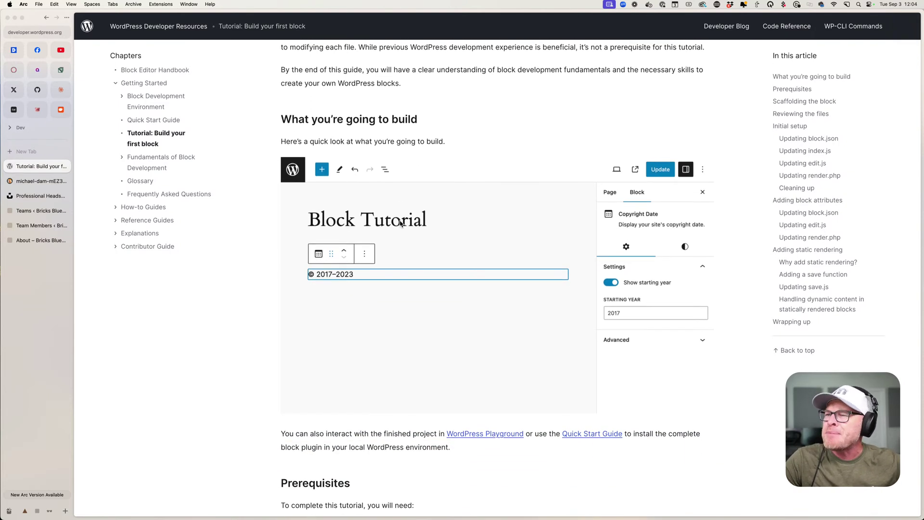
pyautogui.scroll(-2, 400, 223)
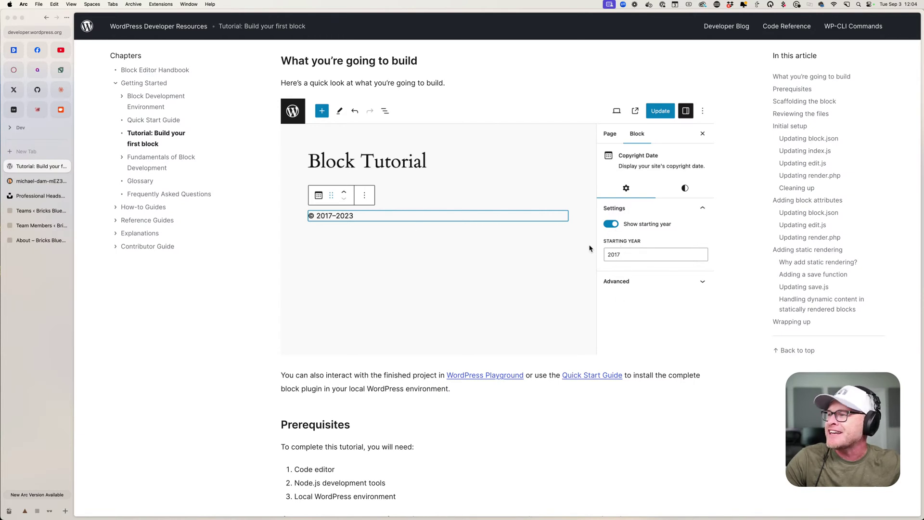
pyautogui.scroll(-3, 508, 248)
pyautogui.scroll(-8, 507, 248)
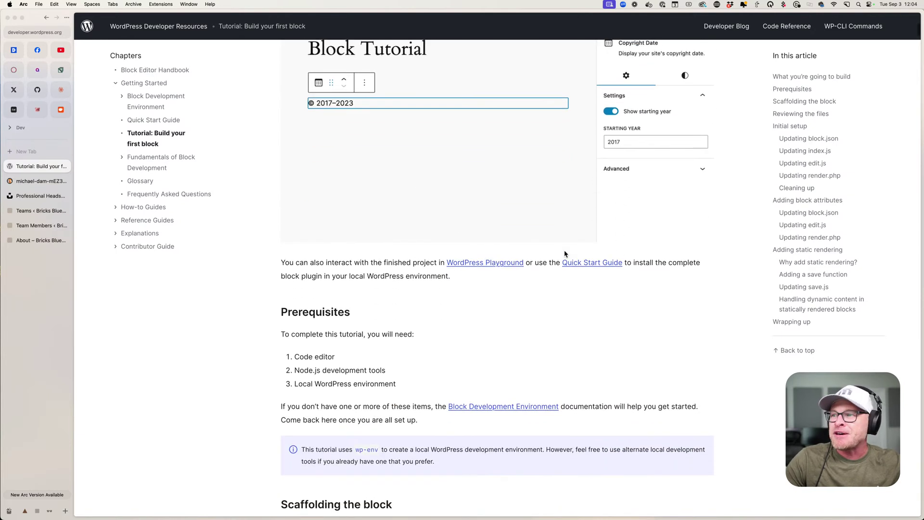
pyautogui.scroll(3, 502, 234)
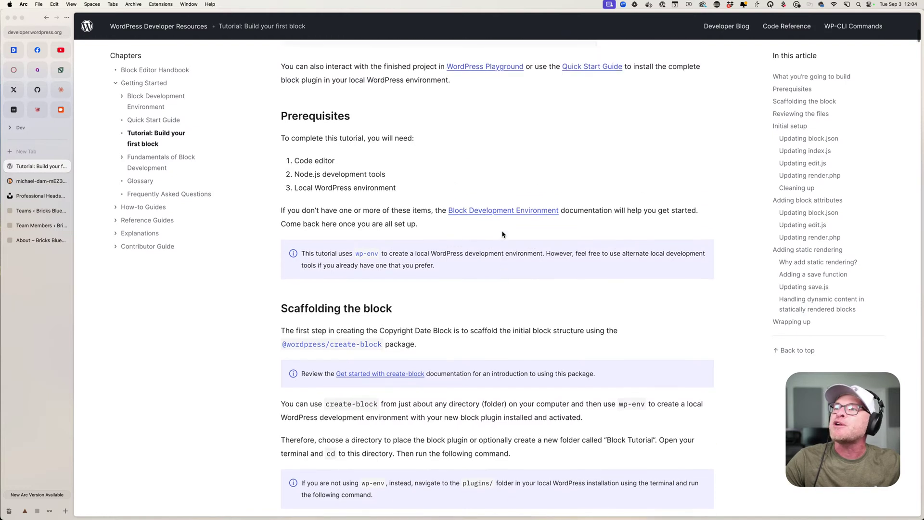
# - Highlight the listed prerequisites for building a block, clear the highlighting, and review the example block again
pyautogui.moveTo(361, 184); pyautogui.dragTo(284, 179)
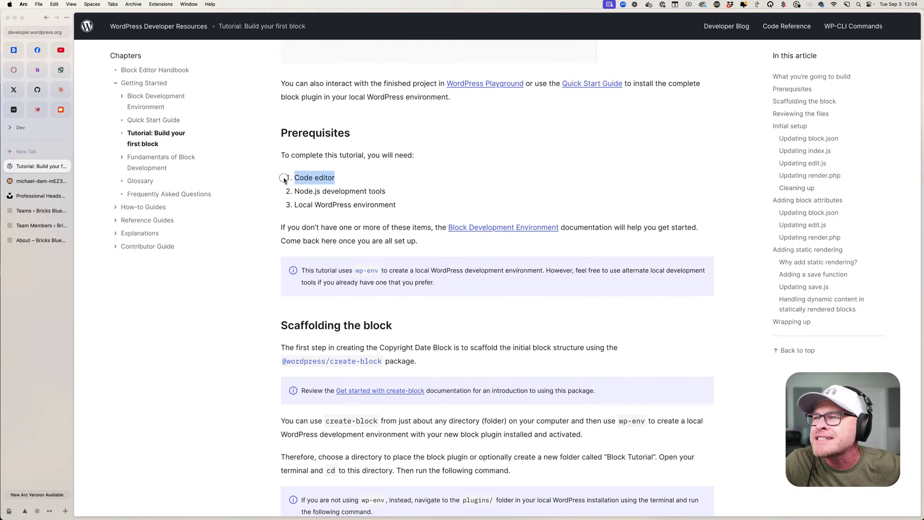
pyautogui.click(318, 240)
pyautogui.moveTo(294, 192); pyautogui.dragTo(441, 206)
pyautogui.click(443, 208)
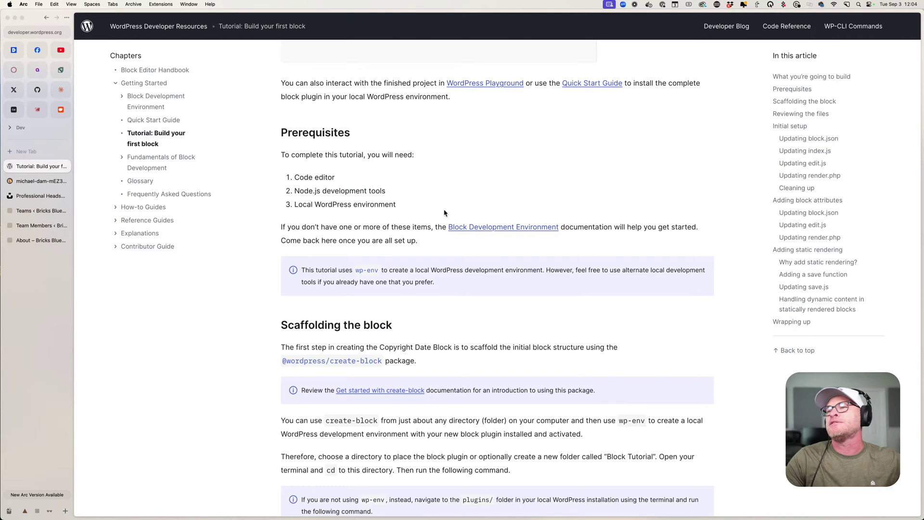
pyautogui.click(427, 205)
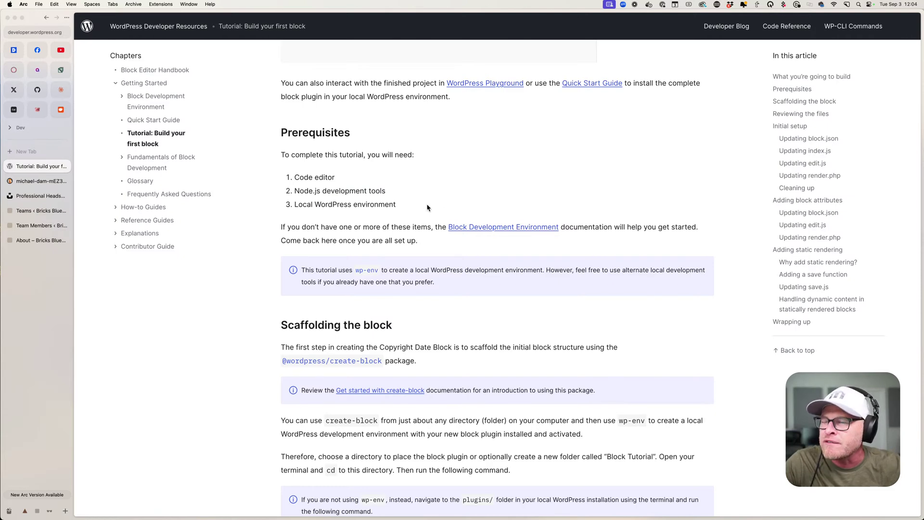
pyautogui.scroll(3, 433, 205)
pyautogui.scroll(2, 438, 205)
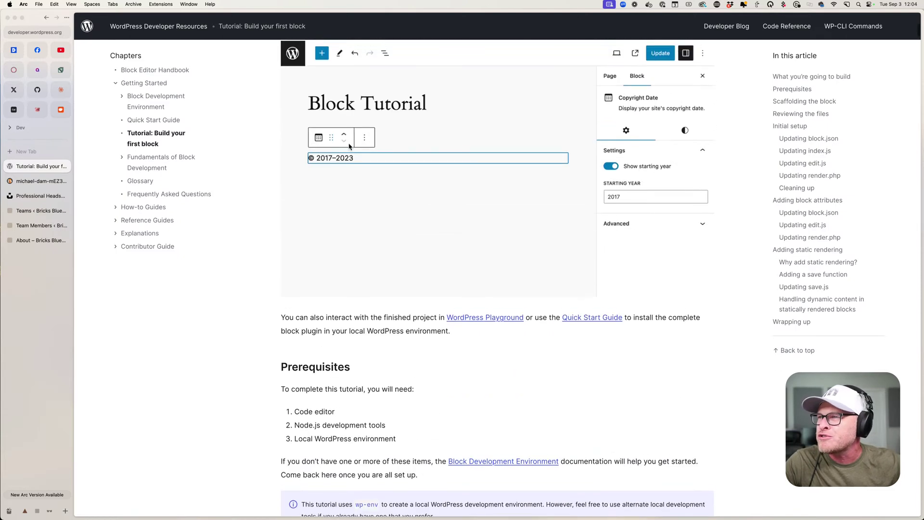
# - Examine how much code and setup the block tutorial requires, from scaffolding the block through adding block attributes
pyautogui.scroll(-5, 345, 159)
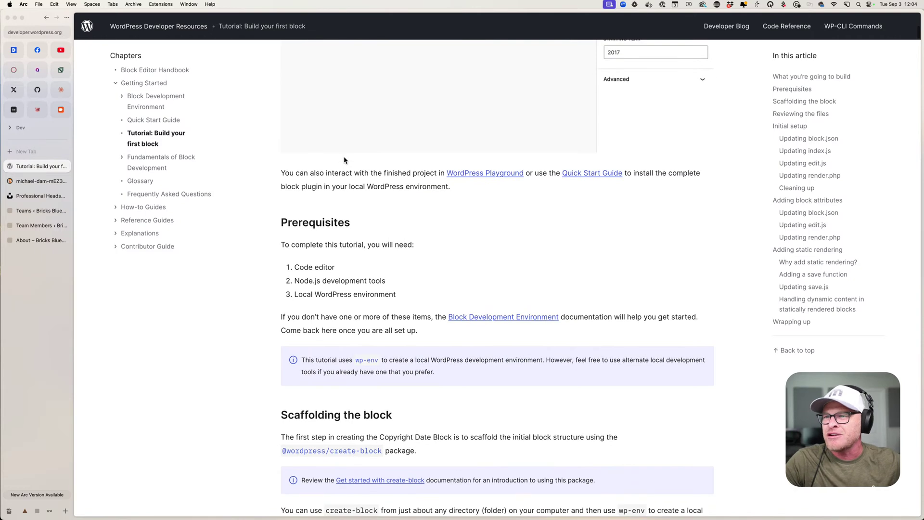
pyautogui.scroll(-4, 453, 176)
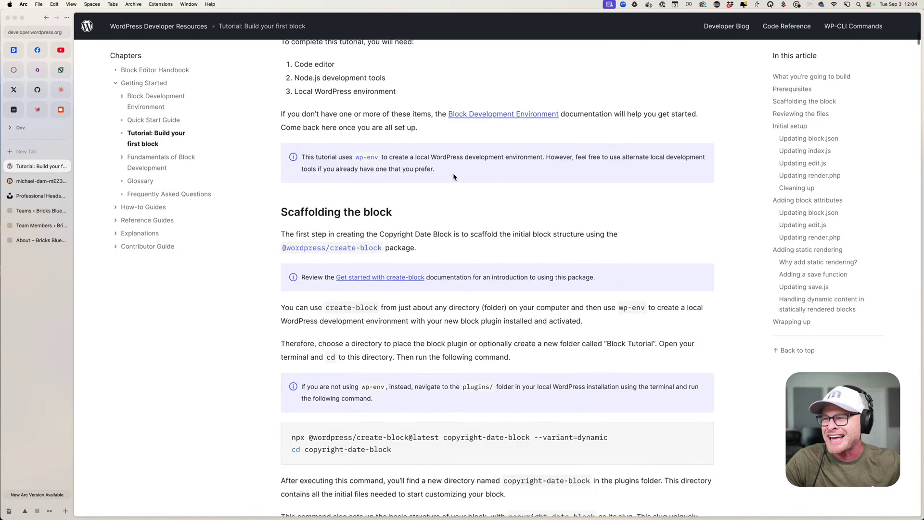
pyautogui.scroll(-5, 452, 176)
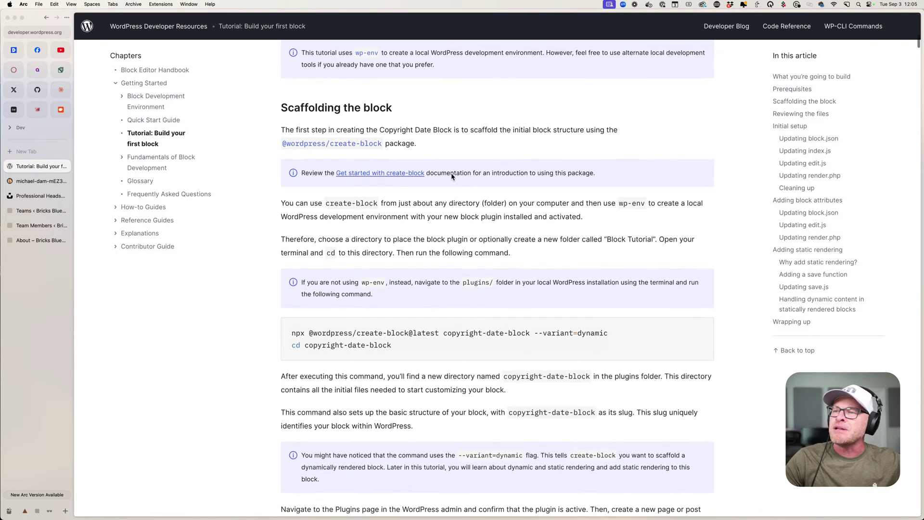
pyautogui.scroll(-8, 452, 178)
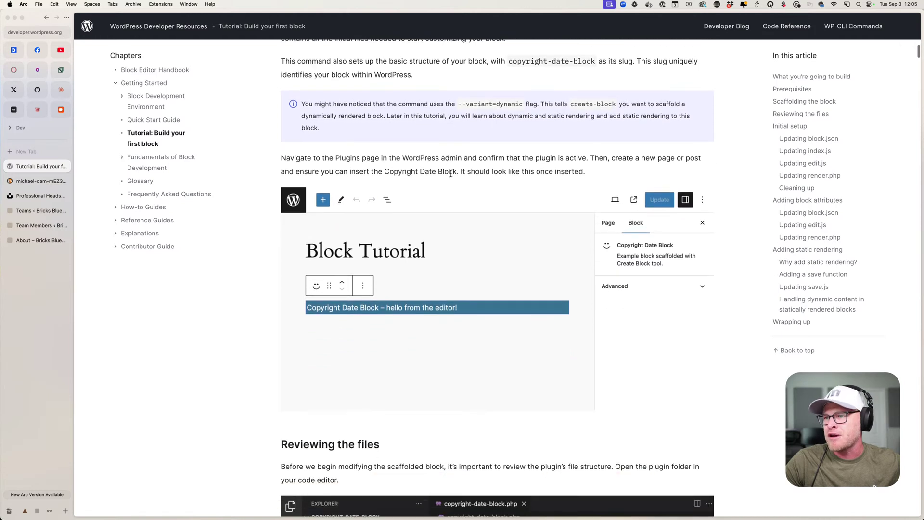
pyautogui.scroll(-3, 451, 177)
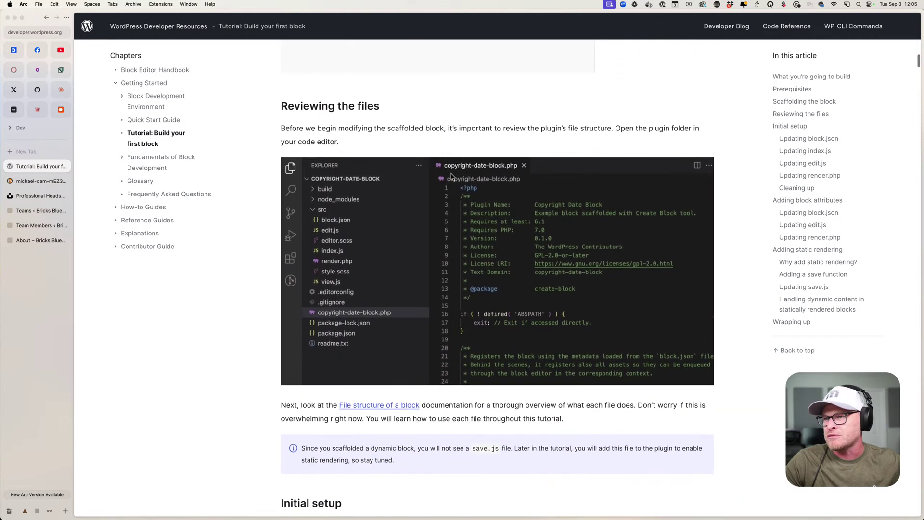
pyautogui.scroll(-8, 451, 174)
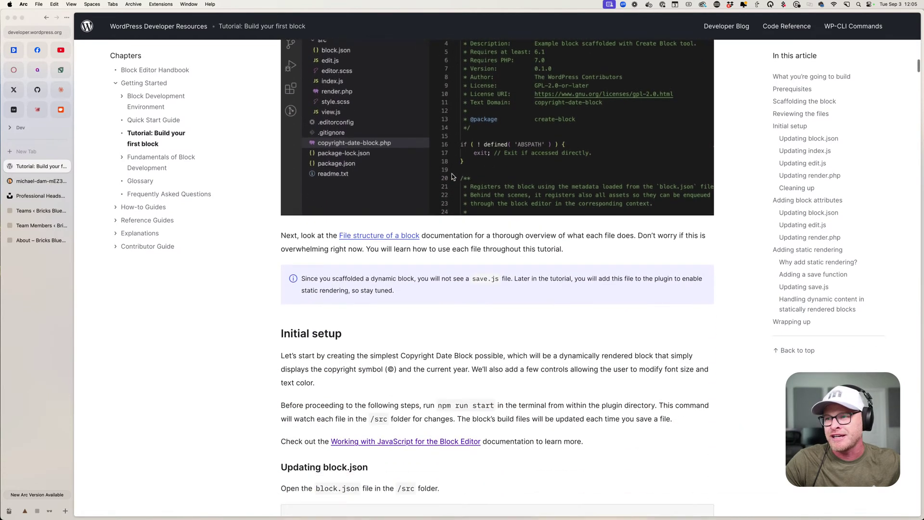
pyautogui.scroll(-9, 452, 173)
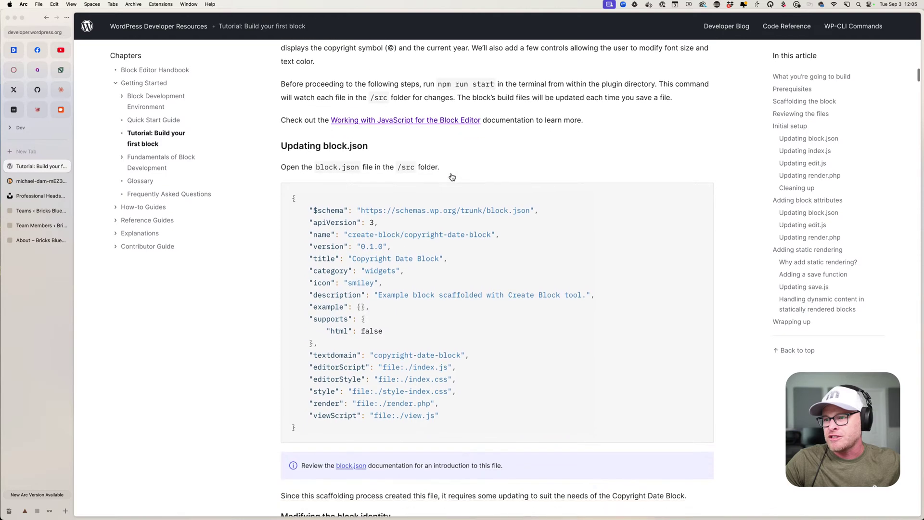
pyautogui.scroll(-13, 452, 174)
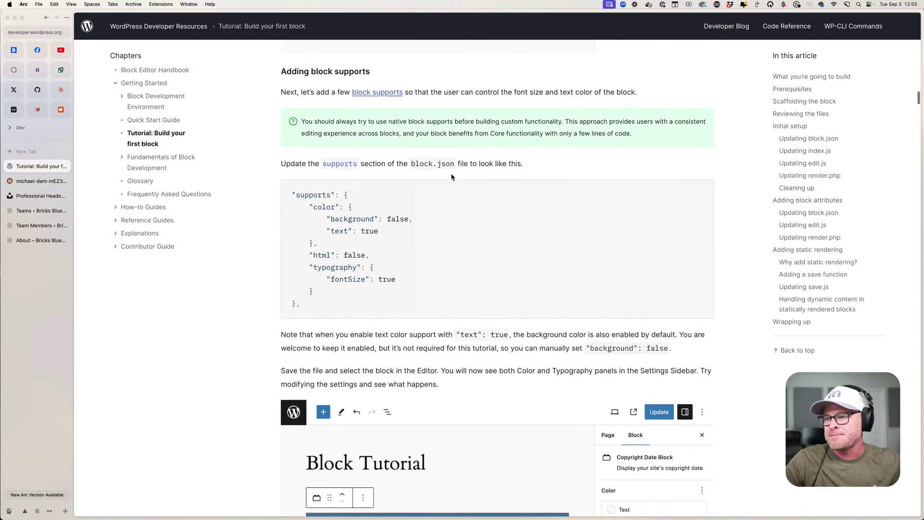
pyautogui.scroll(-11, 451, 176)
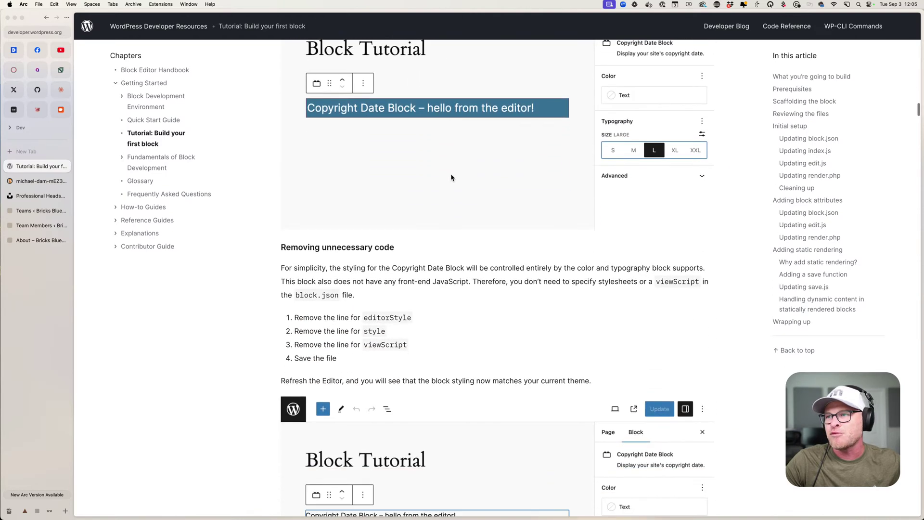
pyautogui.scroll(-8, 451, 174)
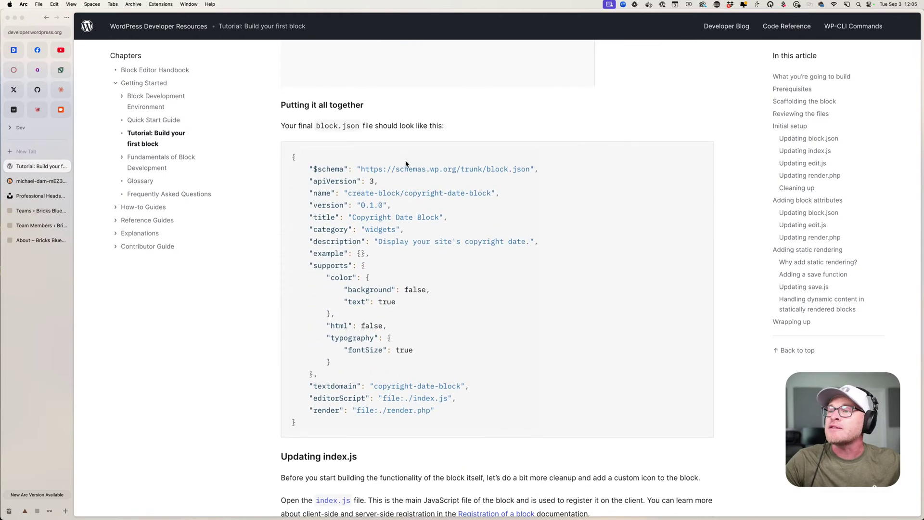
pyautogui.scroll(-6, 407, 164)
pyautogui.scroll(-15, 409, 164)
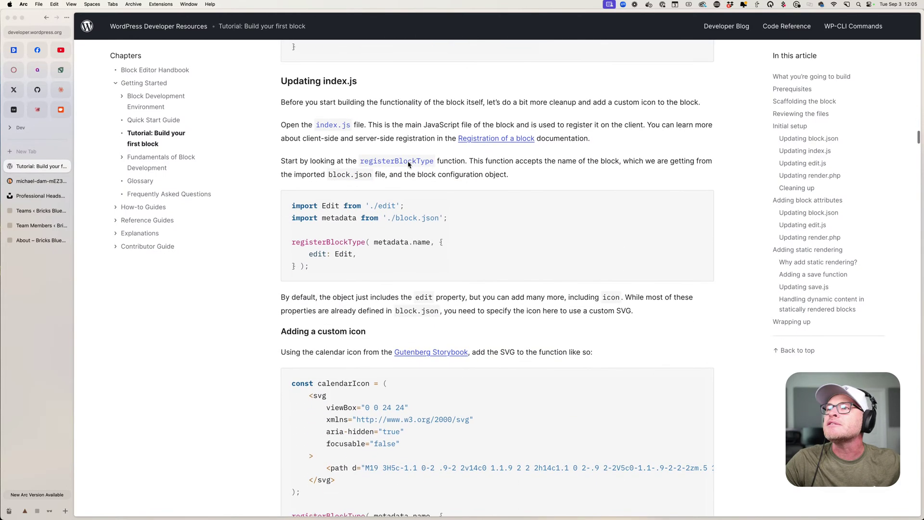
pyautogui.scroll(-20, 408, 164)
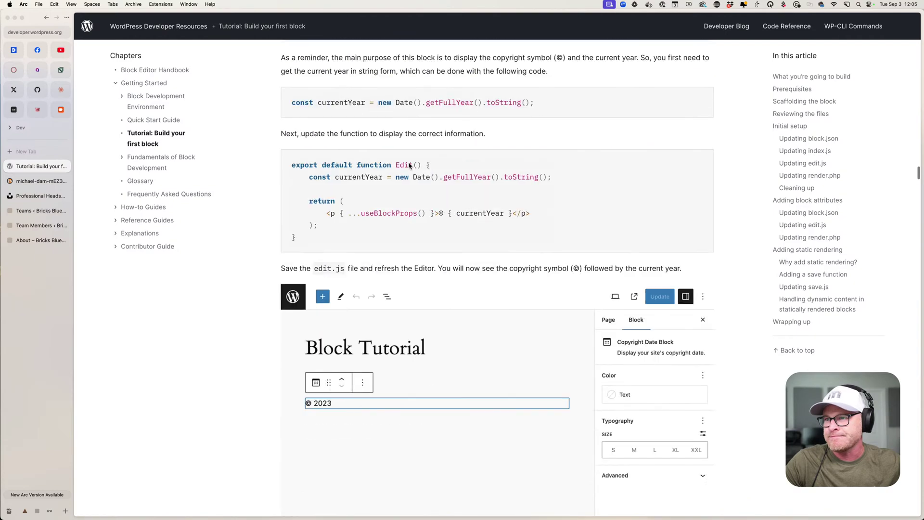
pyautogui.scroll(-12, 409, 166)
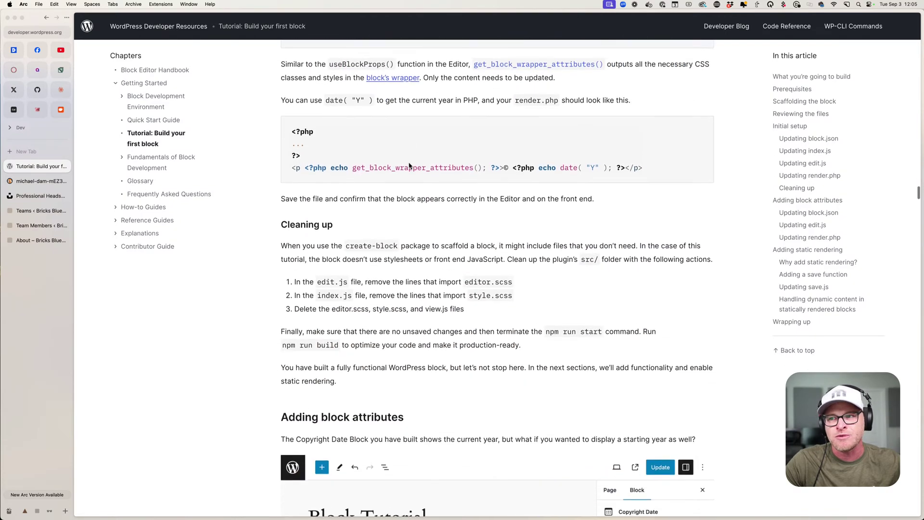
pyautogui.scroll(-6, 410, 166)
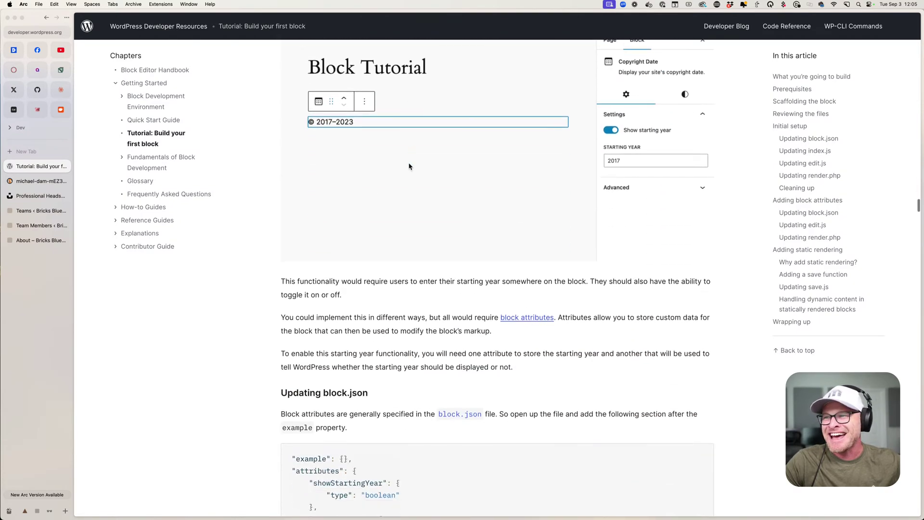
pyautogui.scroll(-14, 409, 166)
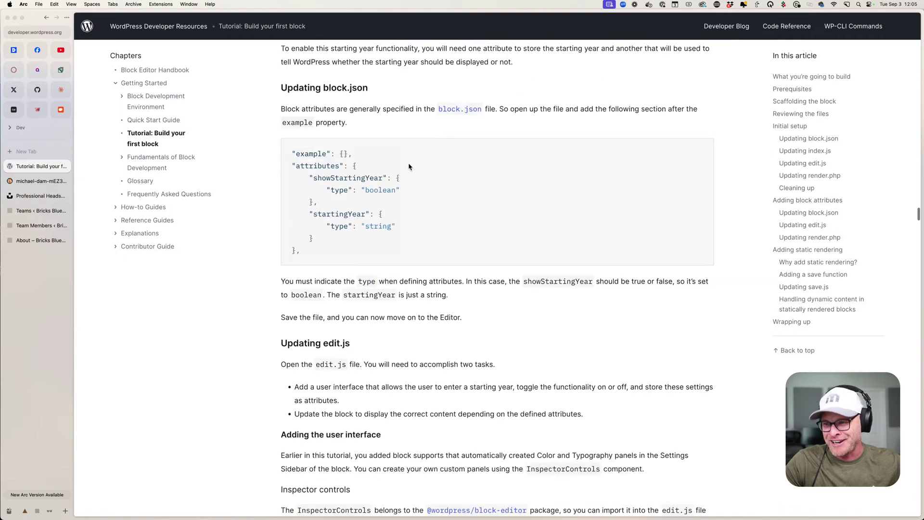
# - Examine the tutorial's block attribute code, from updating block.json through the edit.js controls to updating render.php
pyautogui.scroll(-14, 410, 164)
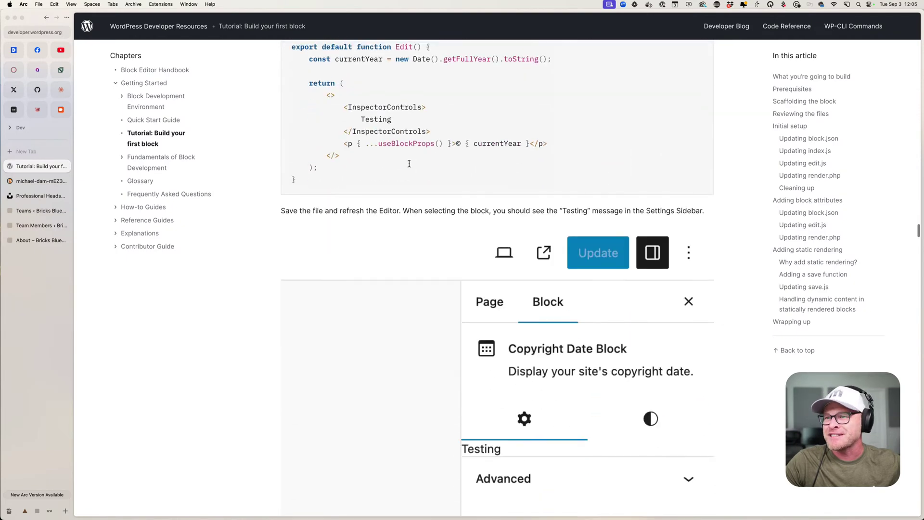
pyautogui.scroll(-15, 409, 166)
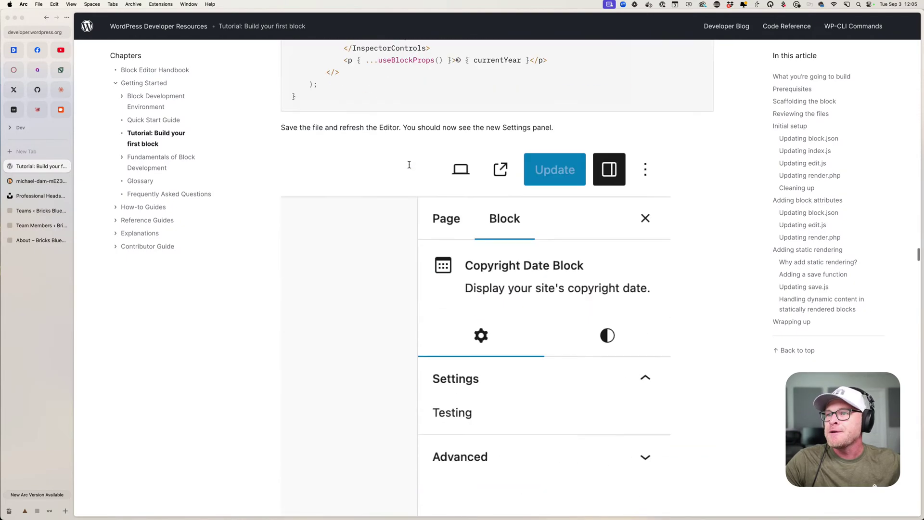
pyautogui.scroll(-9, 409, 168)
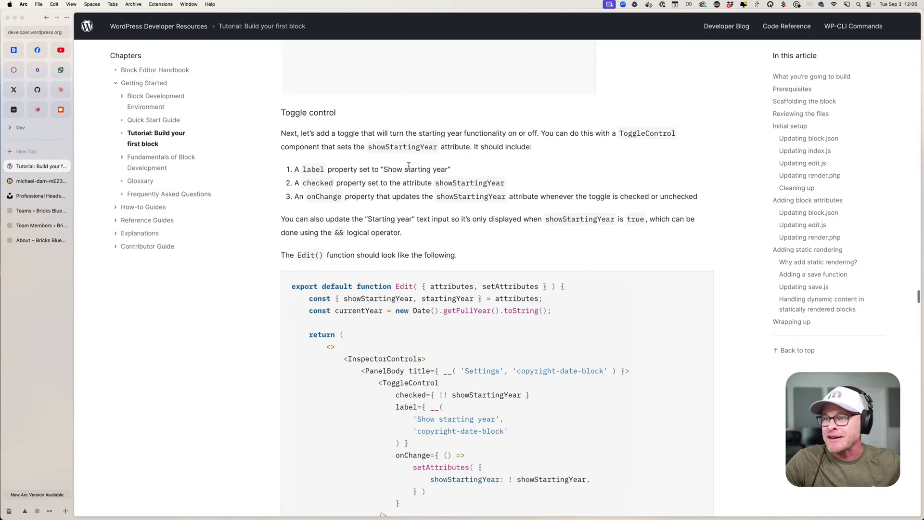
pyautogui.scroll(-10, 409, 167)
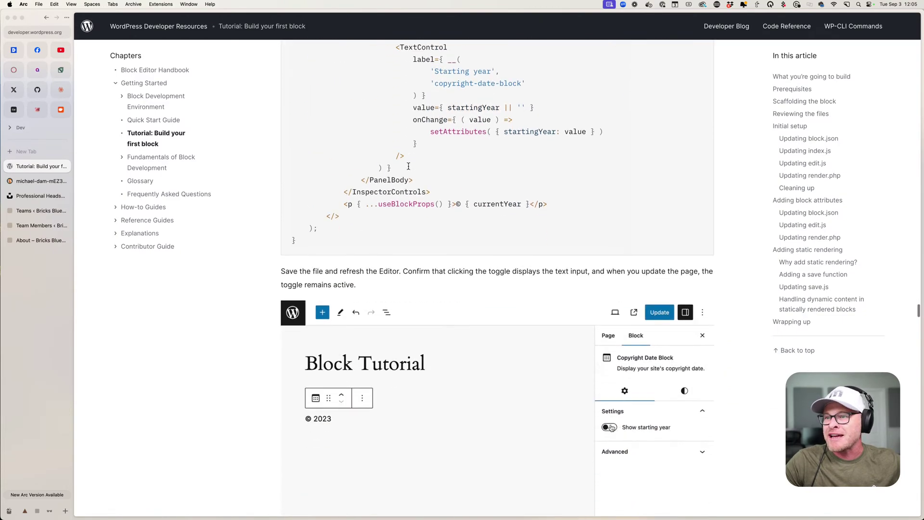
pyautogui.scroll(-12, 409, 168)
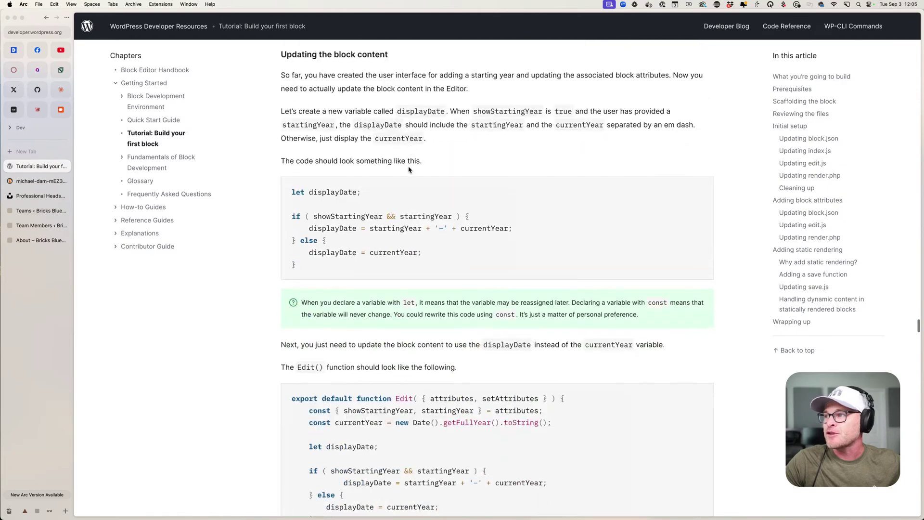
pyautogui.scroll(-20, 409, 167)
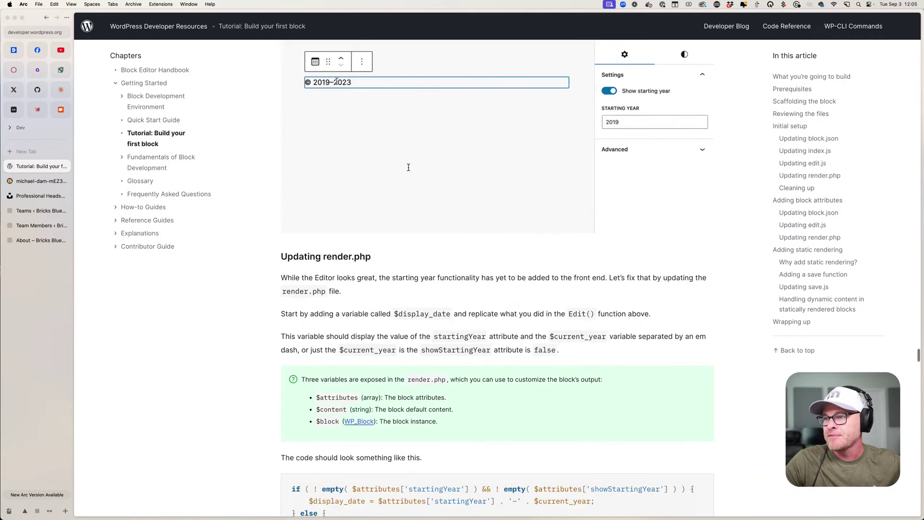
pyautogui.scroll(-15, 409, 170)
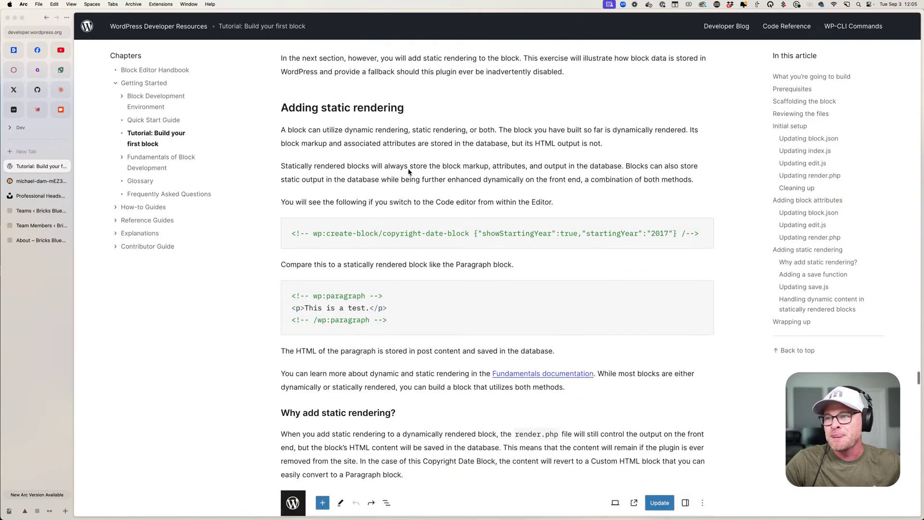
# - Examine the static rendering part of the tutorial, from the save function and save.js updates through render.php optimization to Wrapping up
pyautogui.scroll(-3, 408, 171)
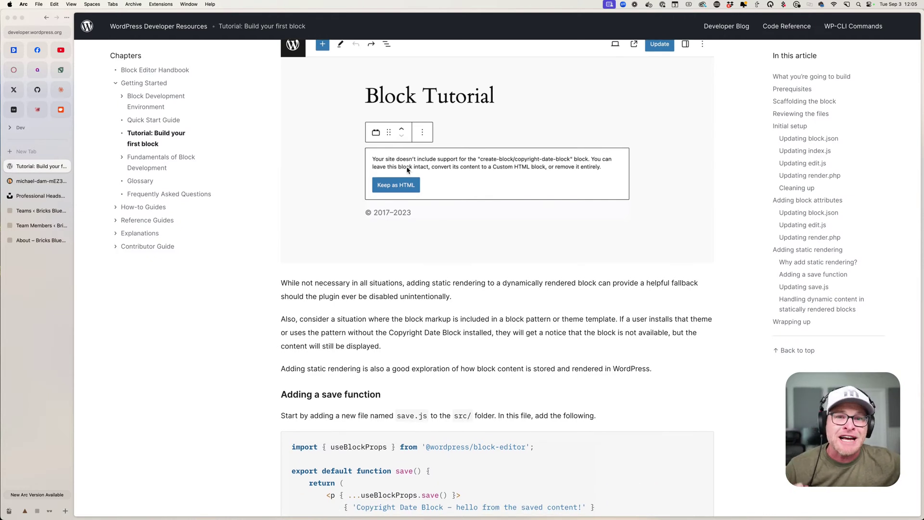
pyautogui.scroll(-3, 409, 183)
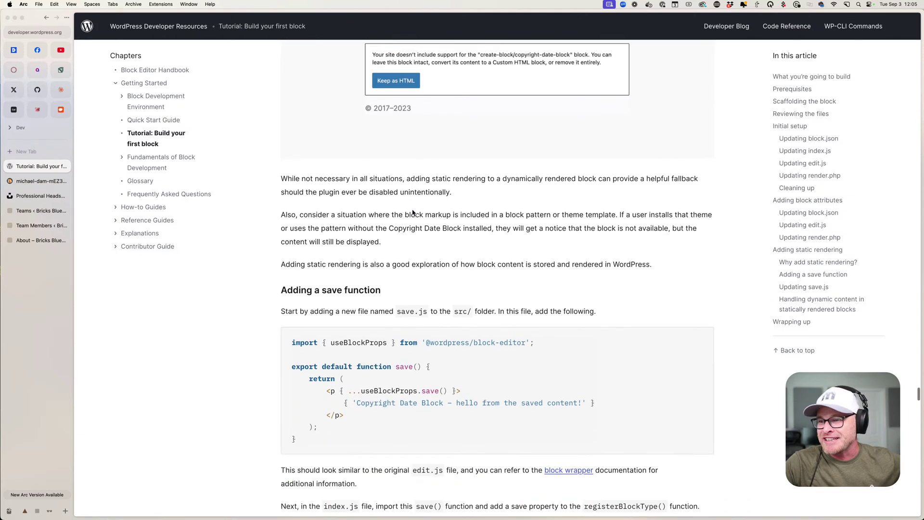
pyautogui.scroll(-1, 419, 239)
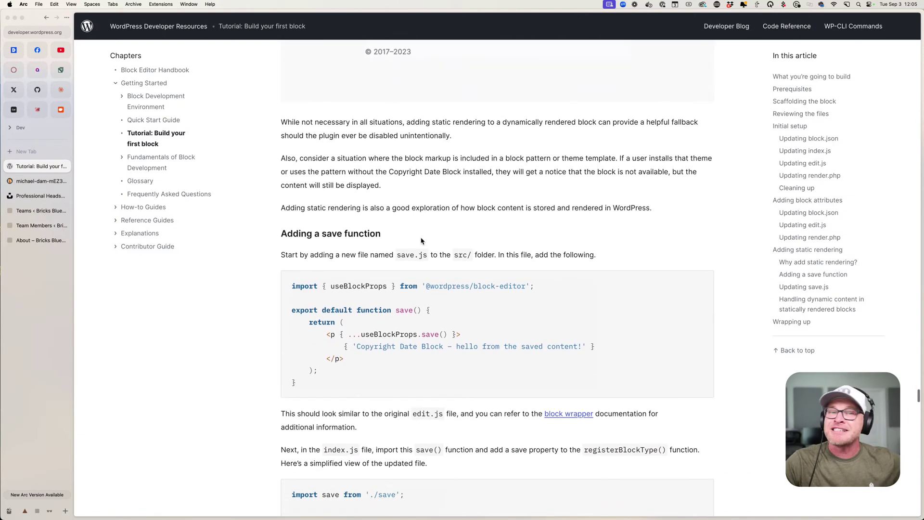
pyautogui.scroll(-8, 420, 248)
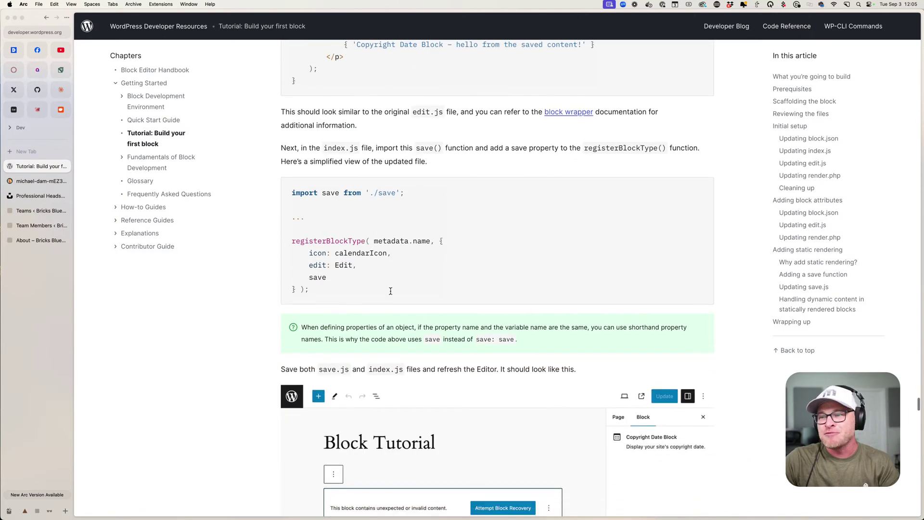
pyautogui.scroll(-10, 392, 295)
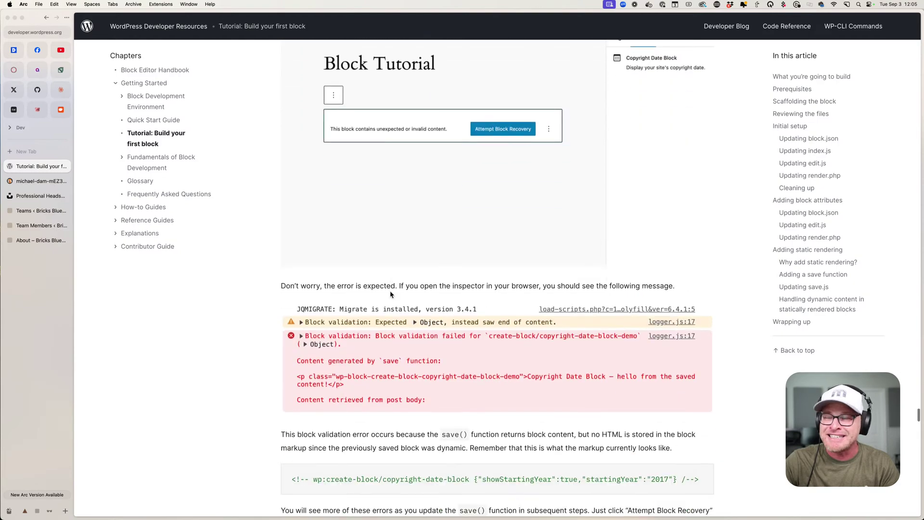
pyautogui.scroll(2, 391, 297)
pyautogui.scroll(-8, 391, 297)
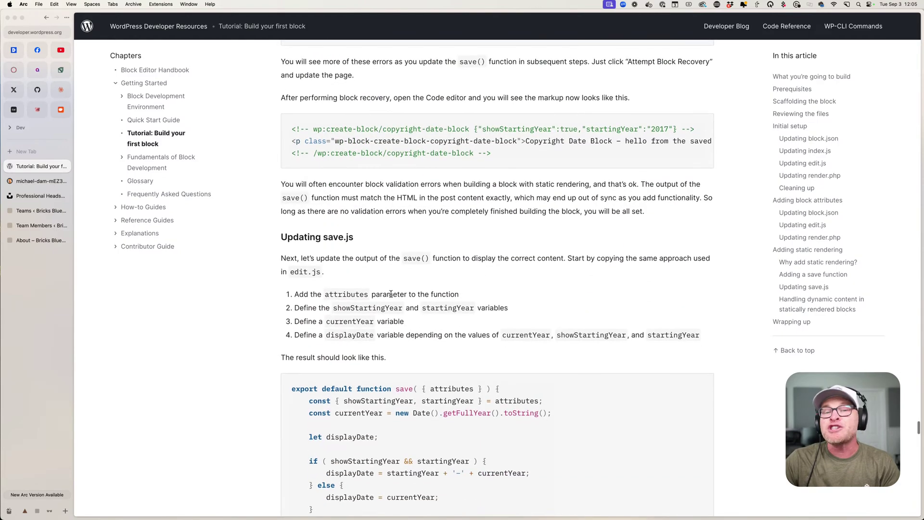
pyautogui.scroll(-15, 391, 297)
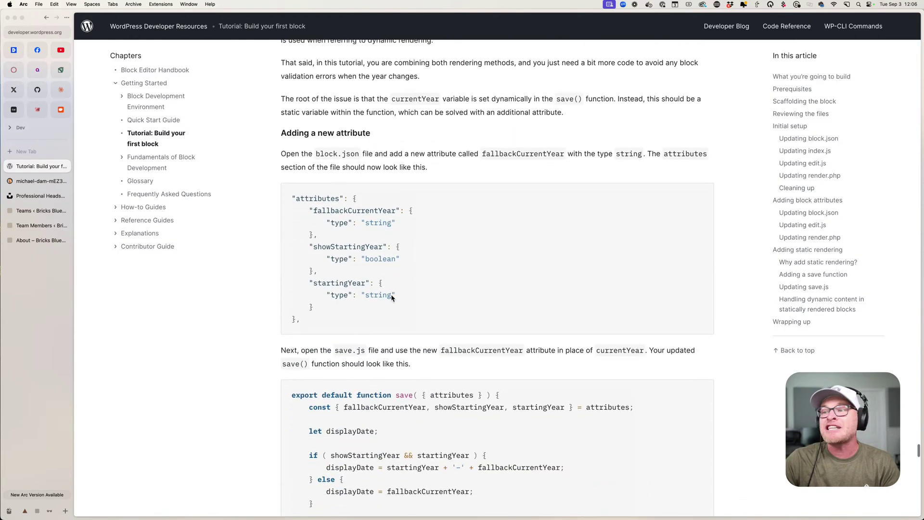
pyautogui.scroll(-16, 392, 298)
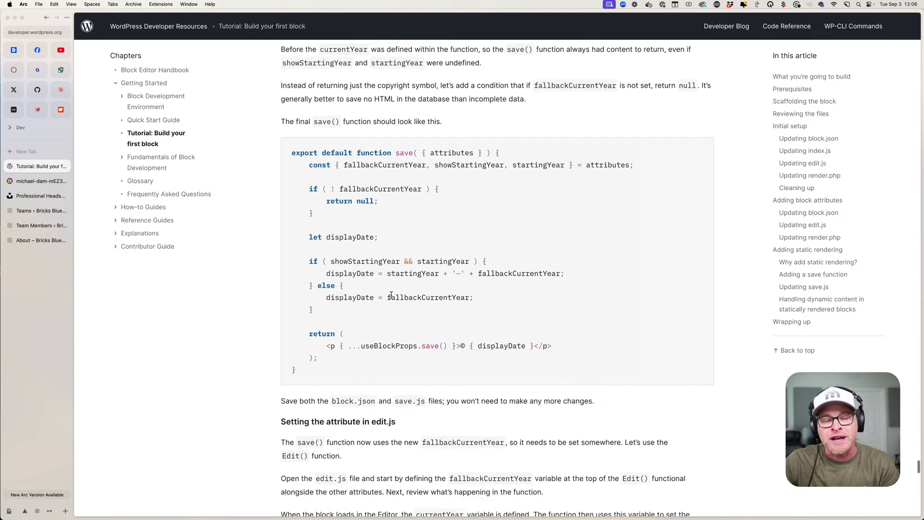
pyautogui.scroll(-15, 392, 299)
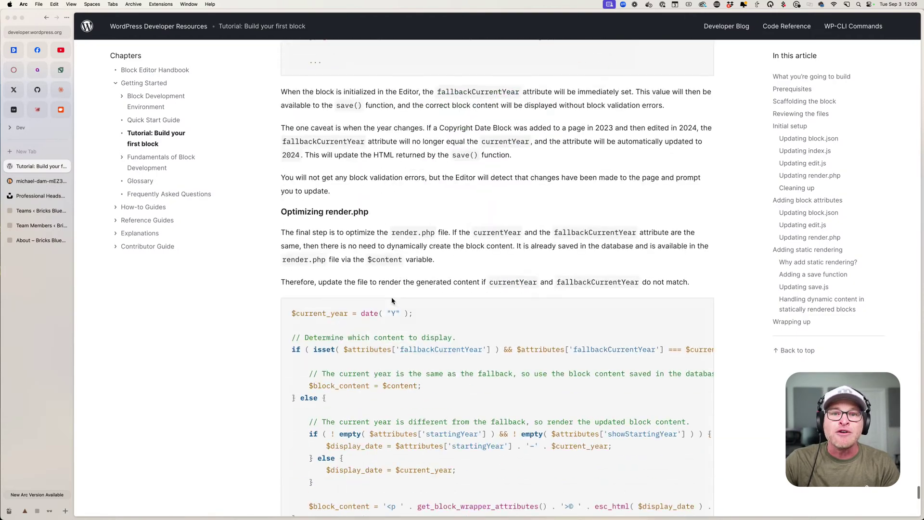
pyautogui.scroll(-3, 392, 301)
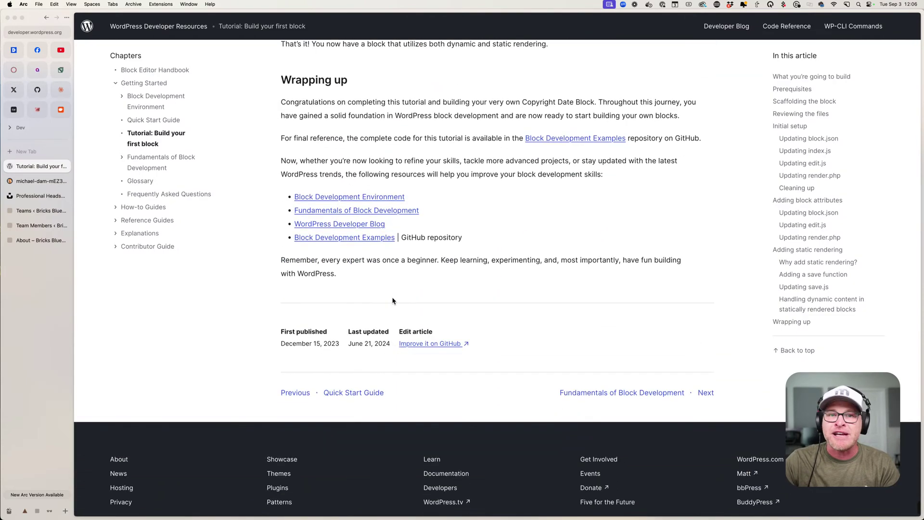
# - Close the block tutorial and open the WDD073 staging site from ZipWP as a full browser tab
pyautogui.scroll(20, 397, 197)
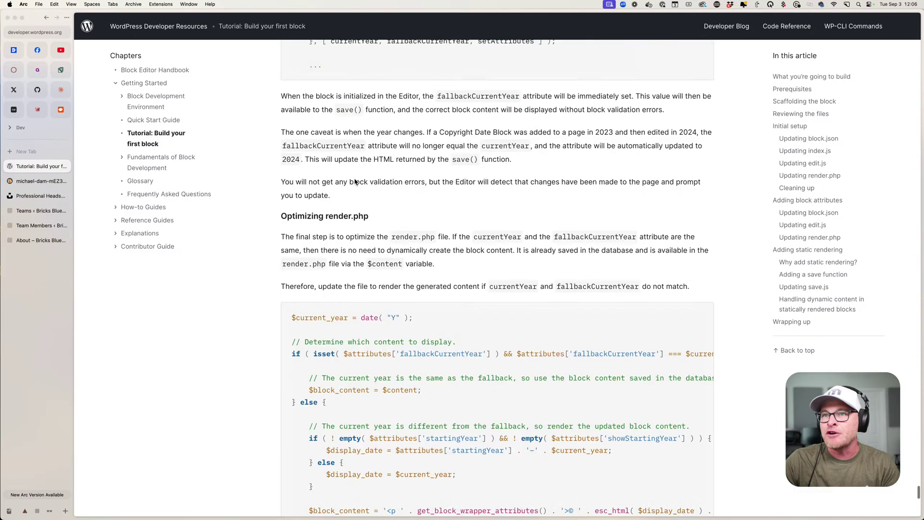
pyautogui.click(64, 167)
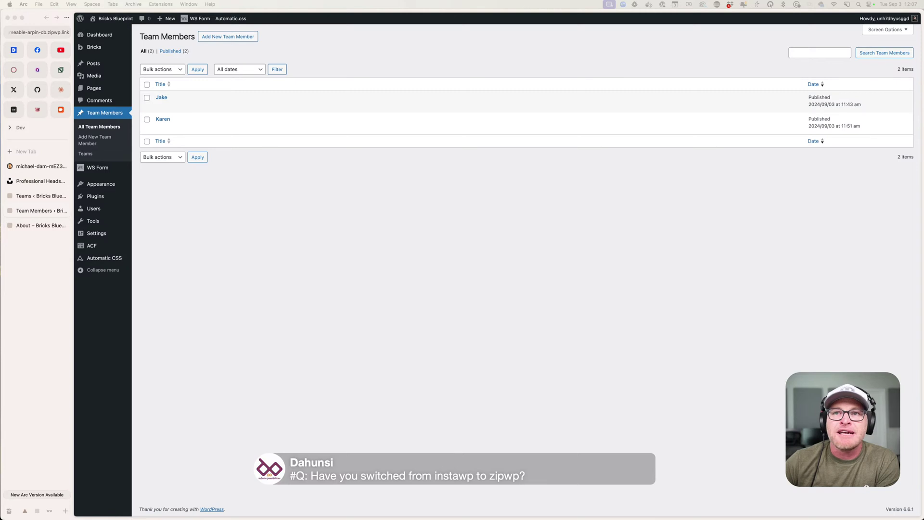
pyautogui.click(61, 109)
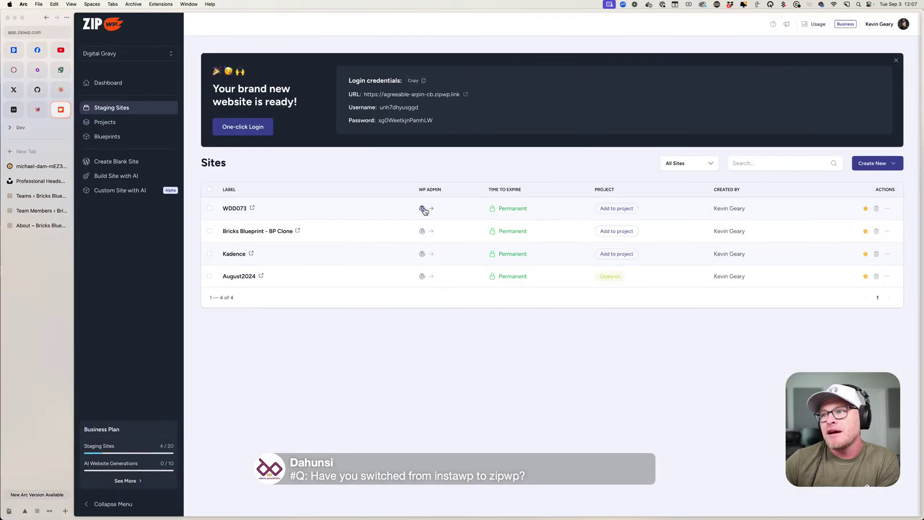
pyautogui.click(252, 209)
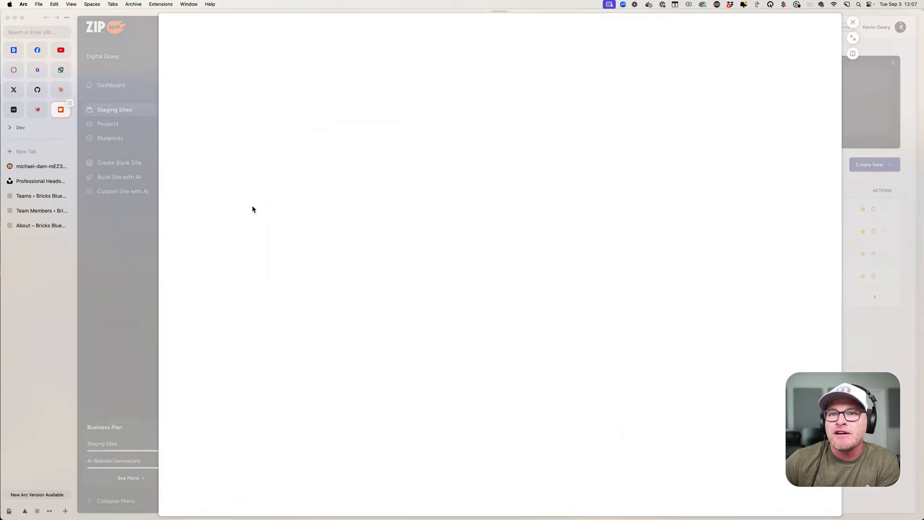
pyautogui.click(852, 37)
# - Open the Automatic.css Layout settings on the site's home page, save them, and close the settings panel
pyautogui.click(380, 17)
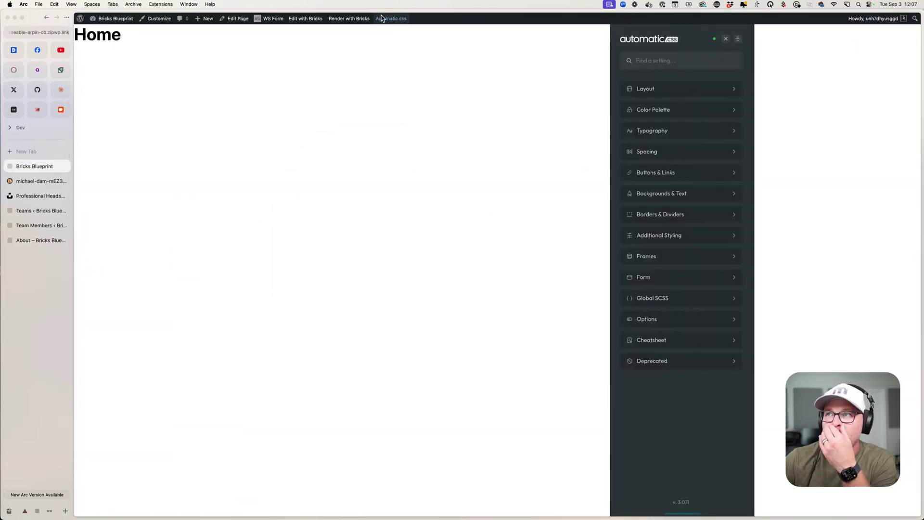
pyautogui.click(646, 90)
pyautogui.click(722, 60)
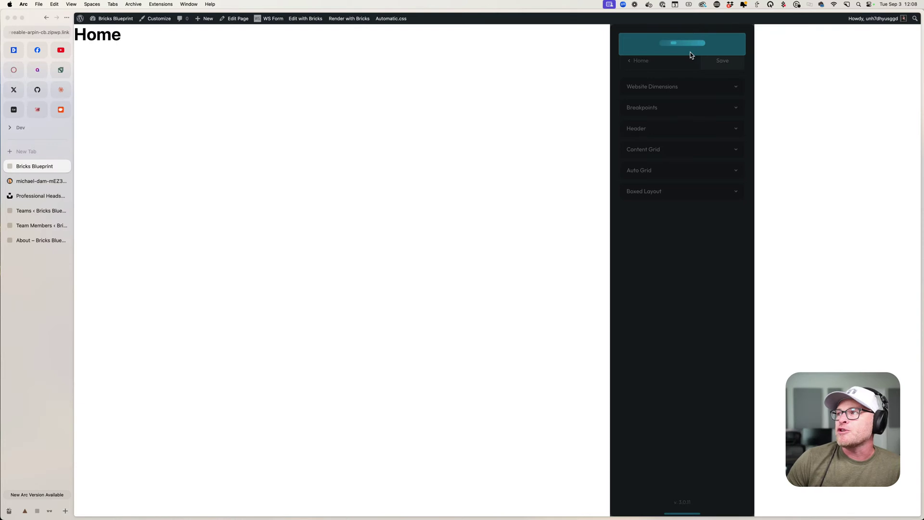
pyautogui.moveTo(652, 52); pyautogui.dragTo(663, 51)
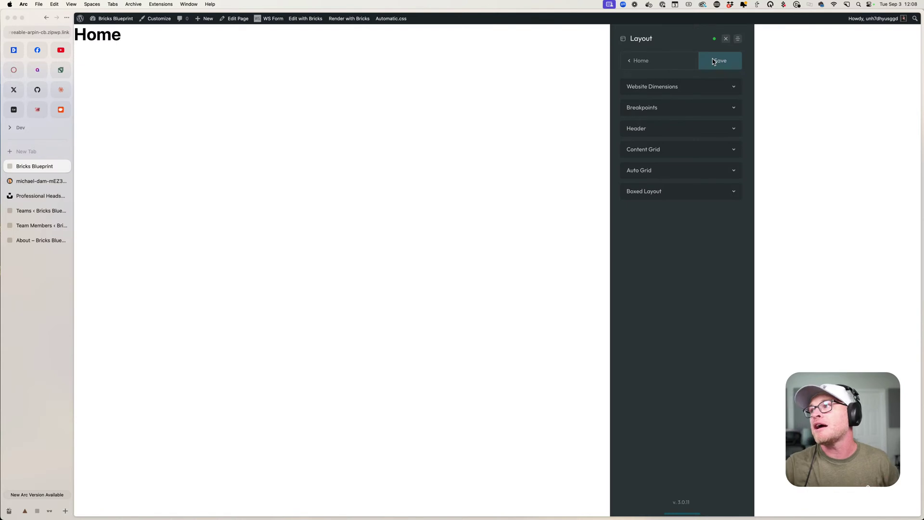
pyautogui.click(726, 39)
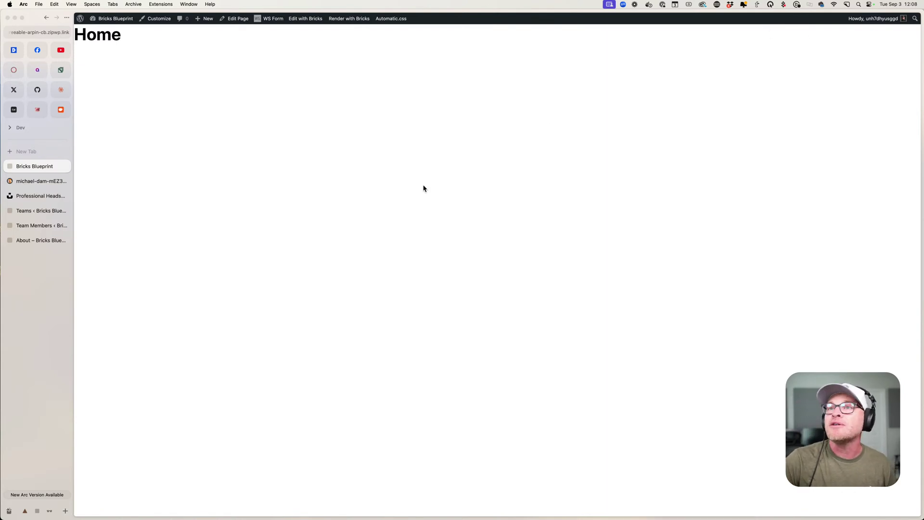
# - Switch back to the ZipWP list of staging sites
pyautogui.click(61, 111)
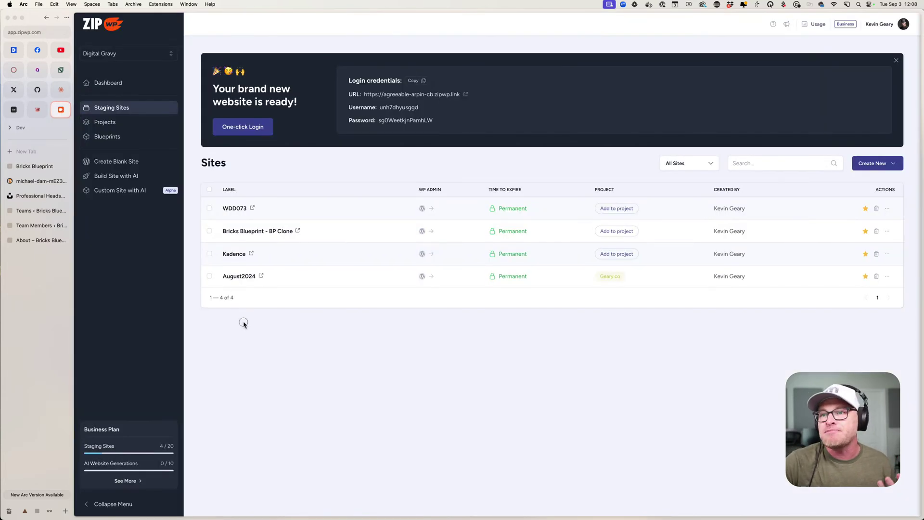
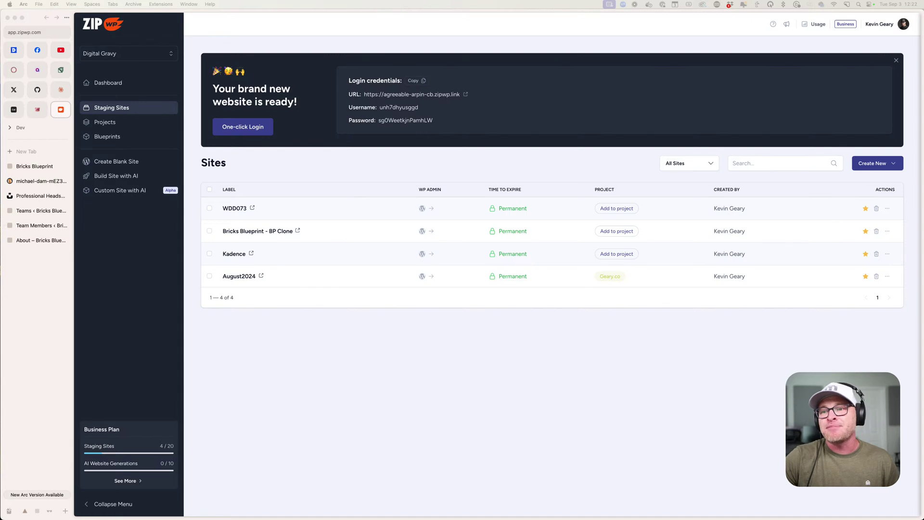
pyautogui.click(319, 471)
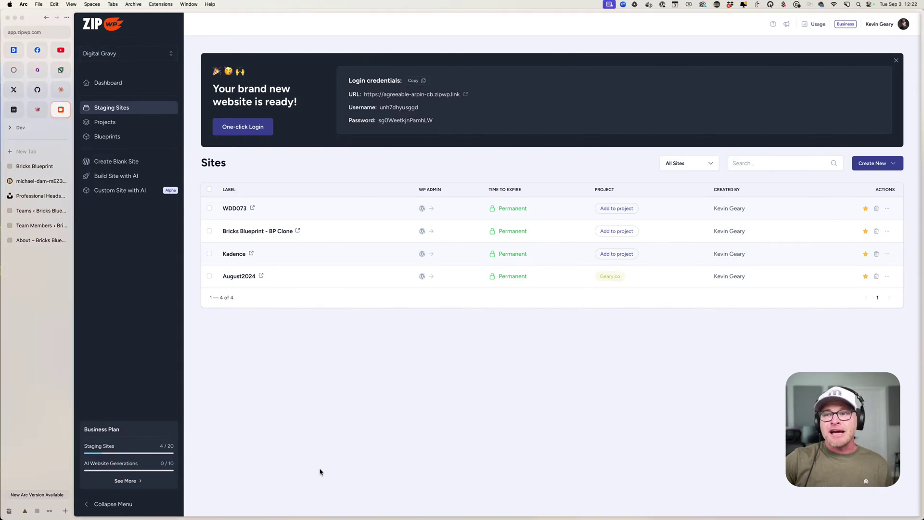